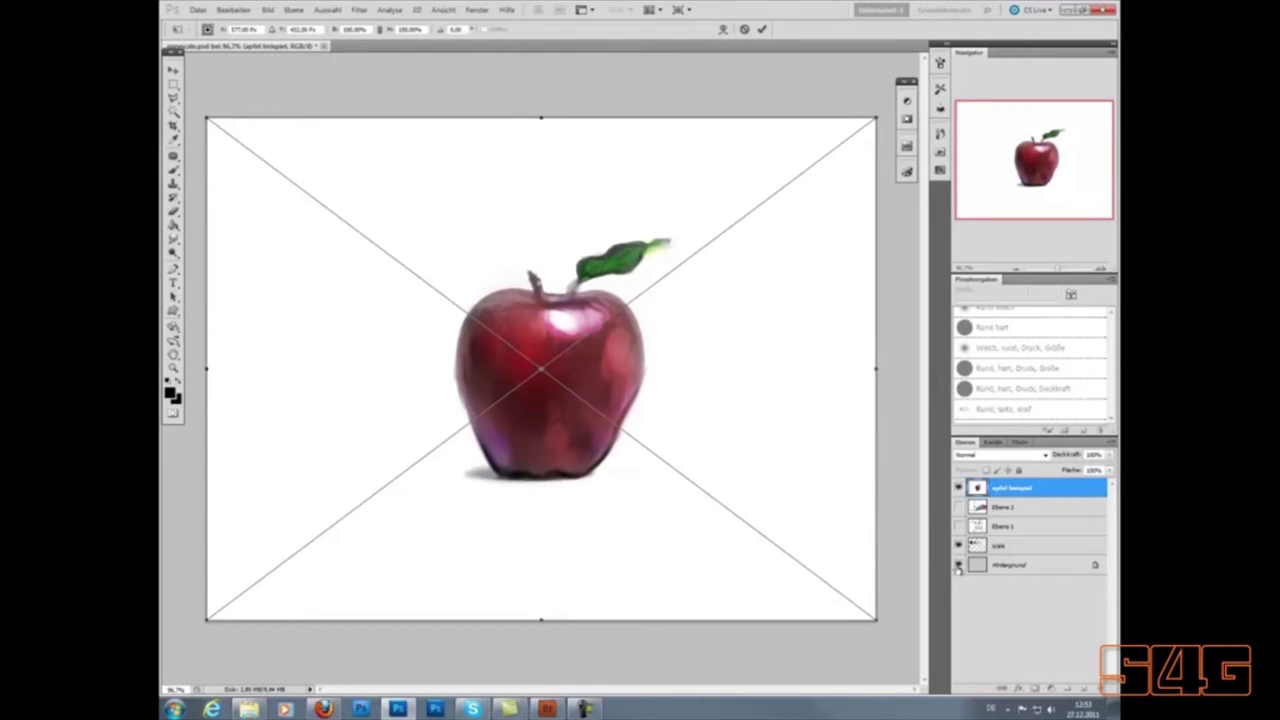
Select the Brush tool and sample a near-black colour from the example painting.
click(761, 30)
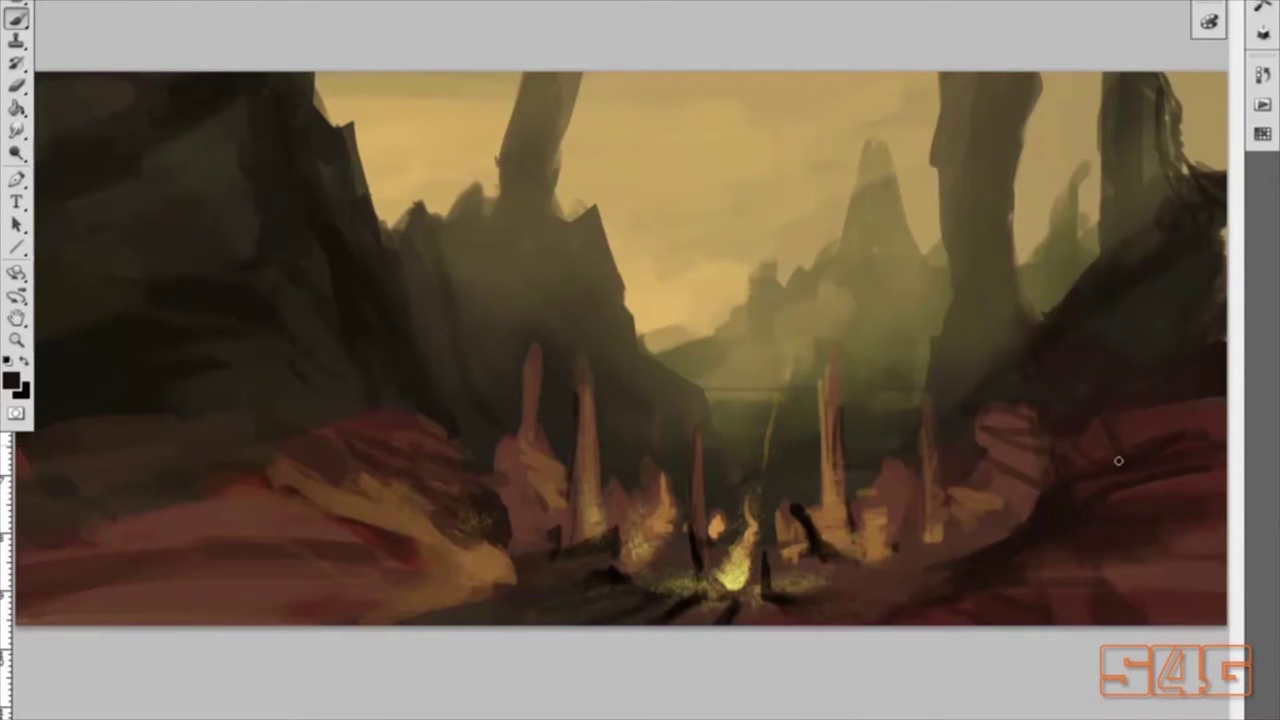
alt+click(975, 408)
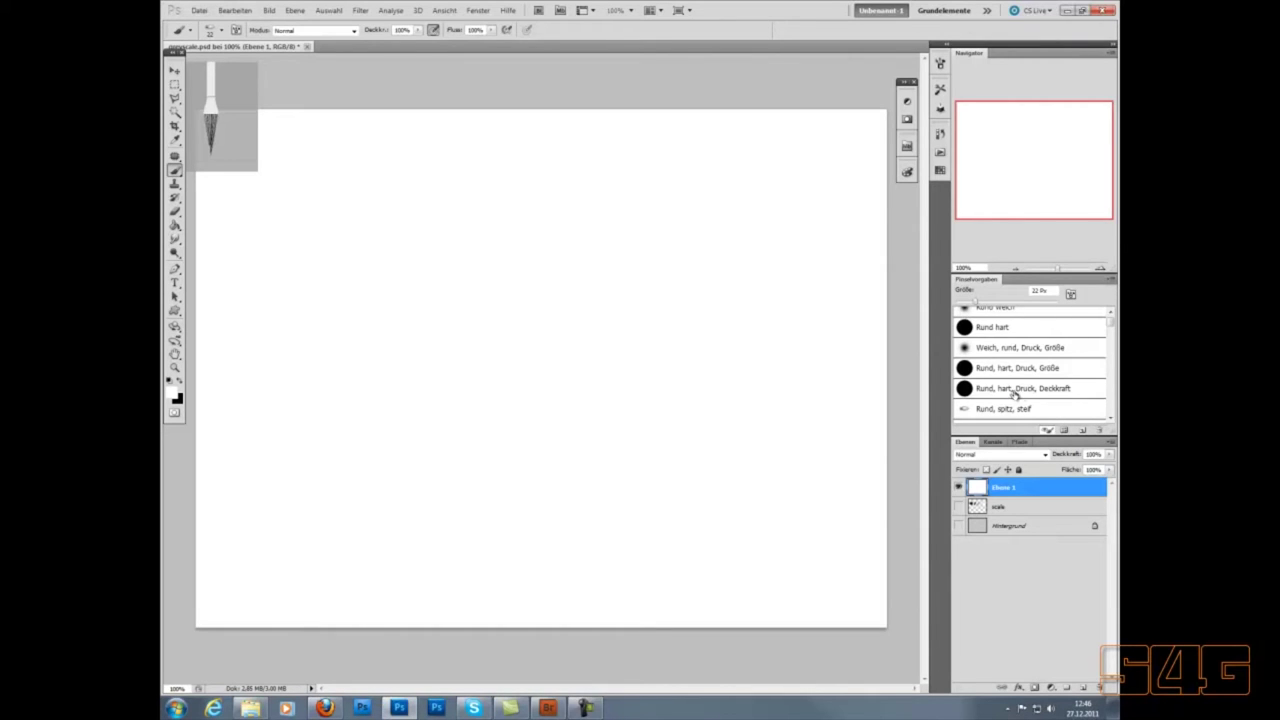
With a hard round pressure-opacity brush, letter VALUES, underline it, and letter CHROMA below.
click(1045, 390)
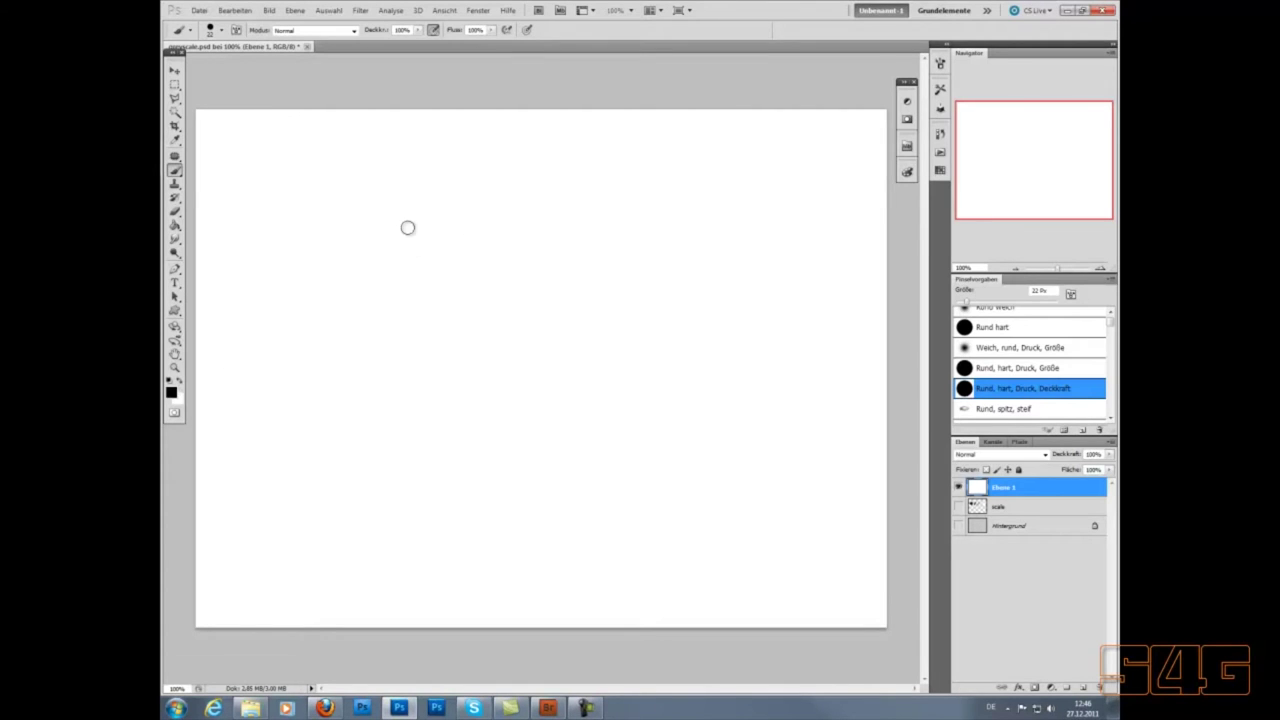
drag(407, 227, 446, 228)
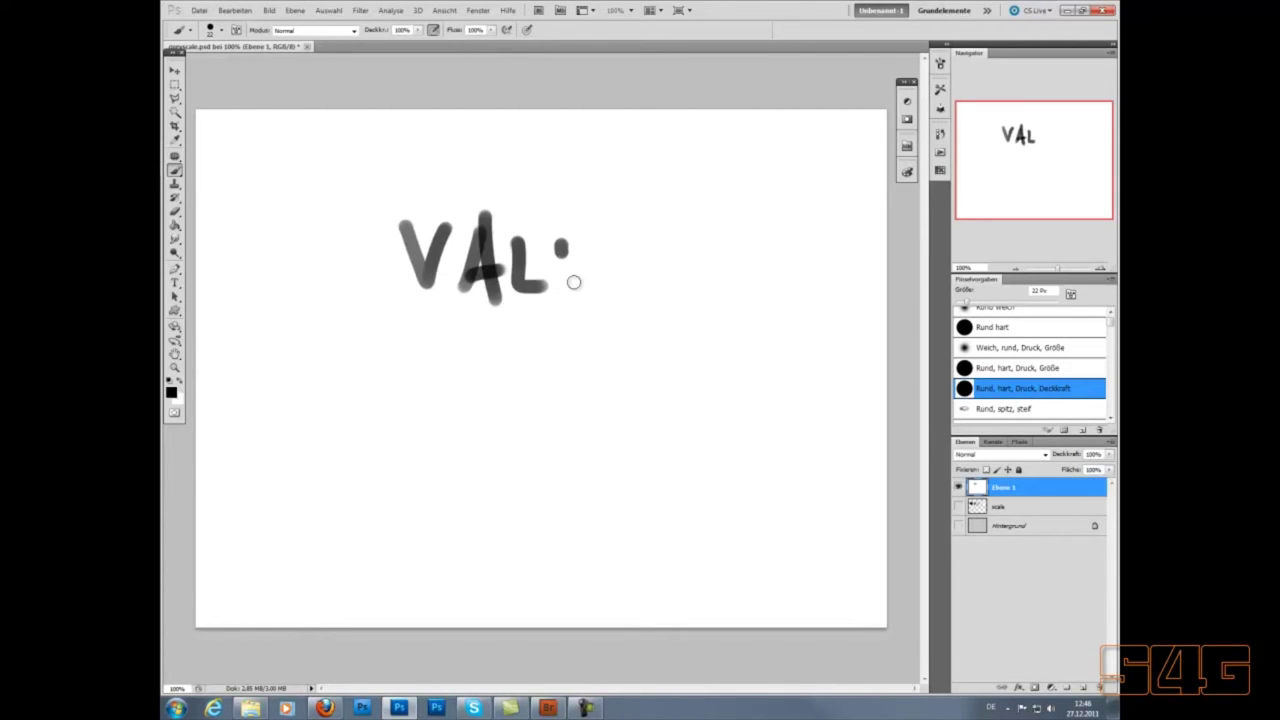
drag(574, 282, 622, 264)
drag(700, 226, 672, 290)
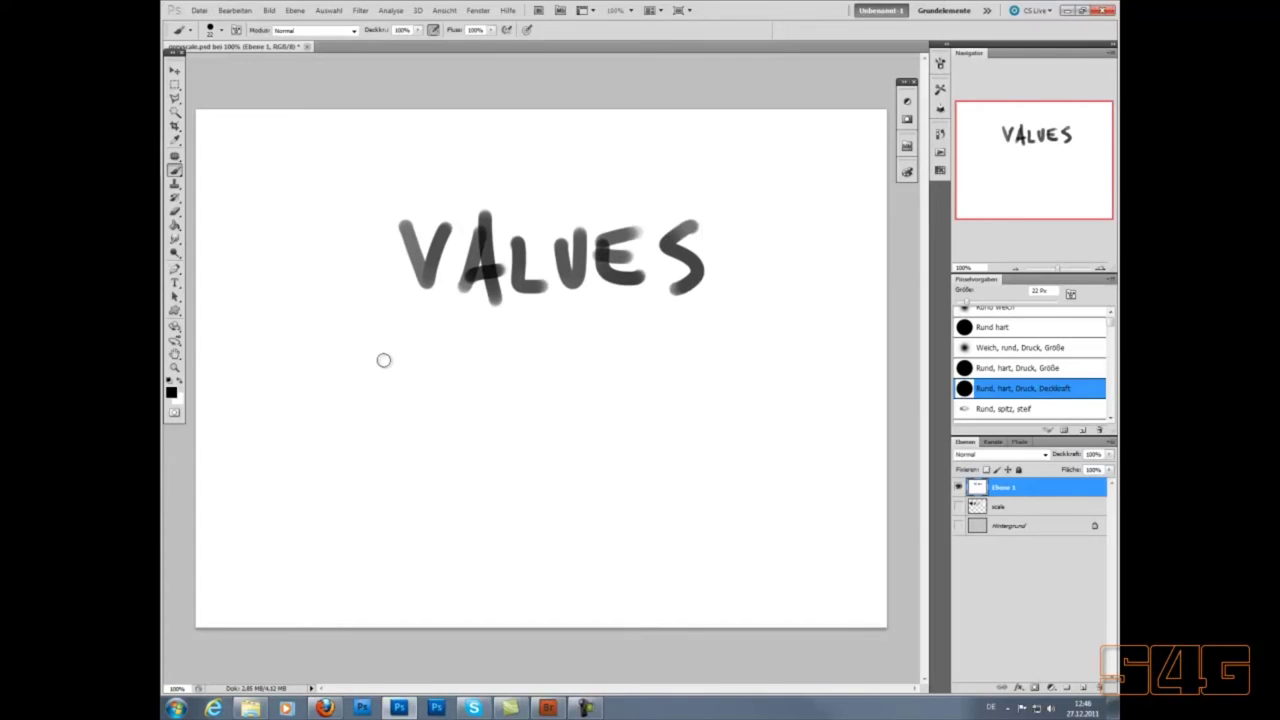
drag(383, 360, 735, 367)
drag(436, 417, 442, 470)
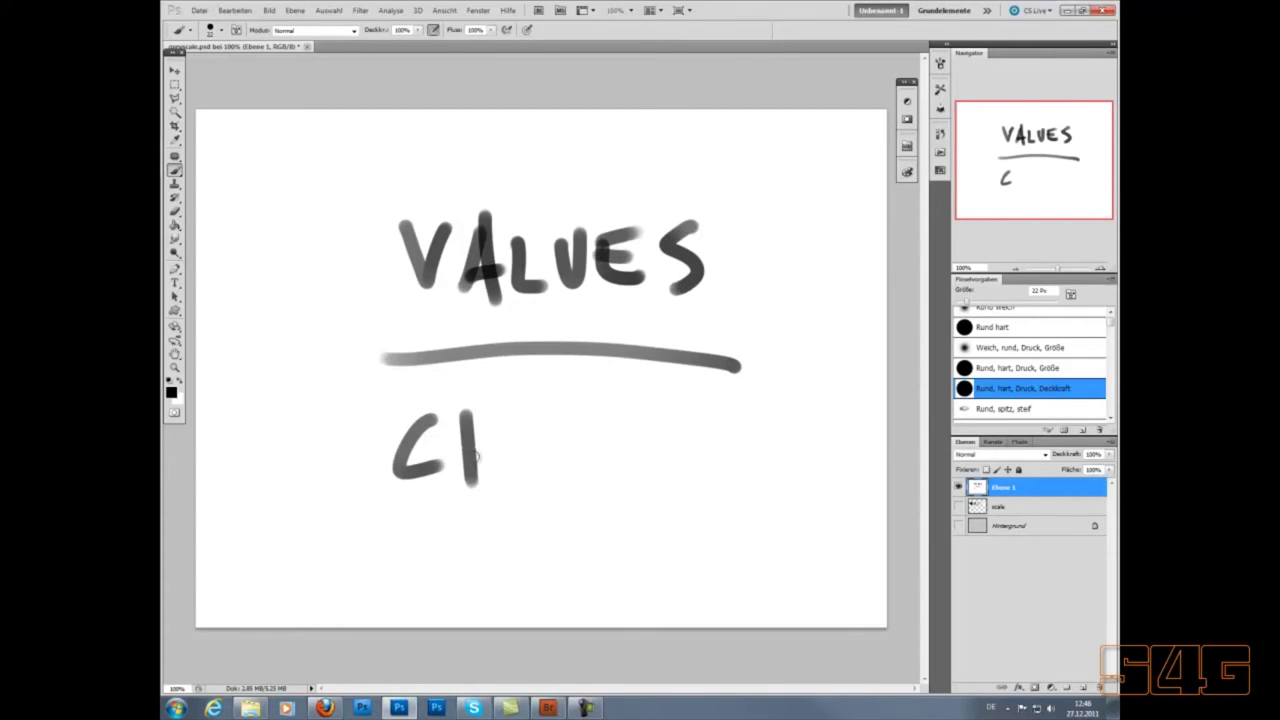
drag(518, 447, 553, 468)
drag(572, 418, 556, 432)
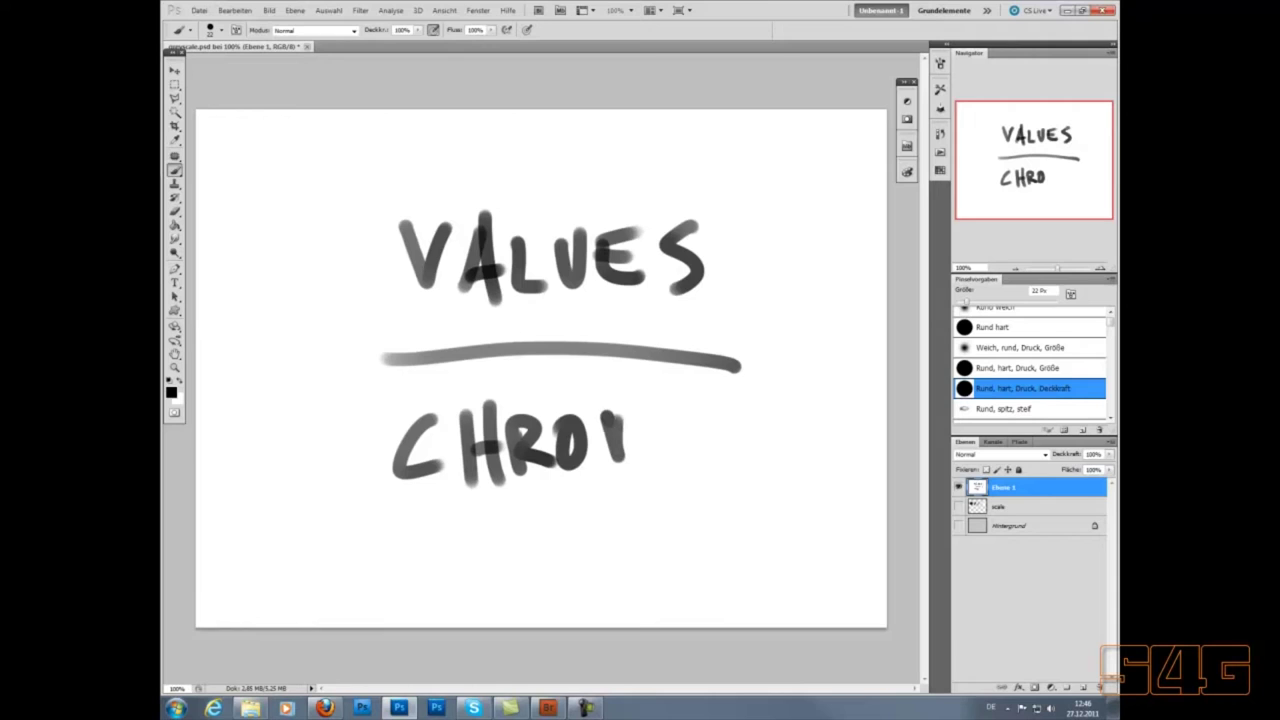
drag(681, 434, 664, 466)
drag(688, 400, 706, 496)
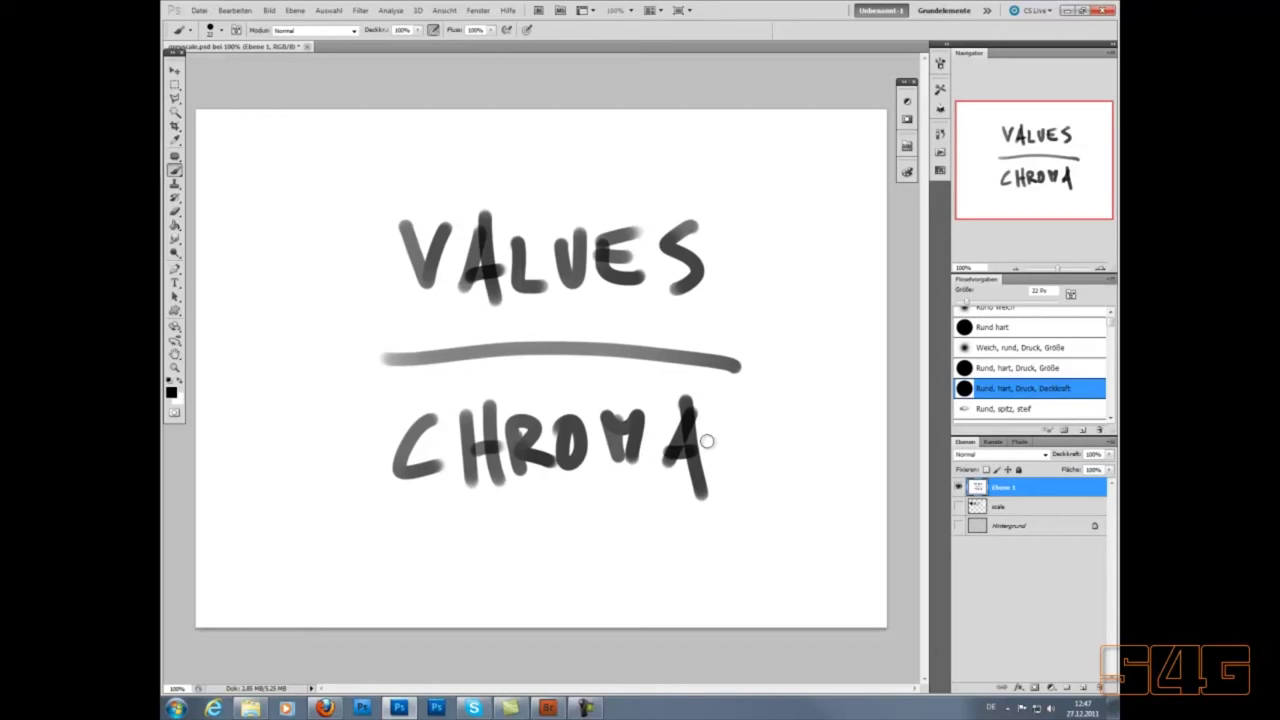
Add the WERT note and a tilde, then letter a grey-scale note with an 11 px brush.
mouse_move(534, 202)
mouse_down()
mouse_move(576, 158)
mouse_move(748, 164)
mouse_move(778, 126)
mouse_up()
drag(392, 272, 342, 266)
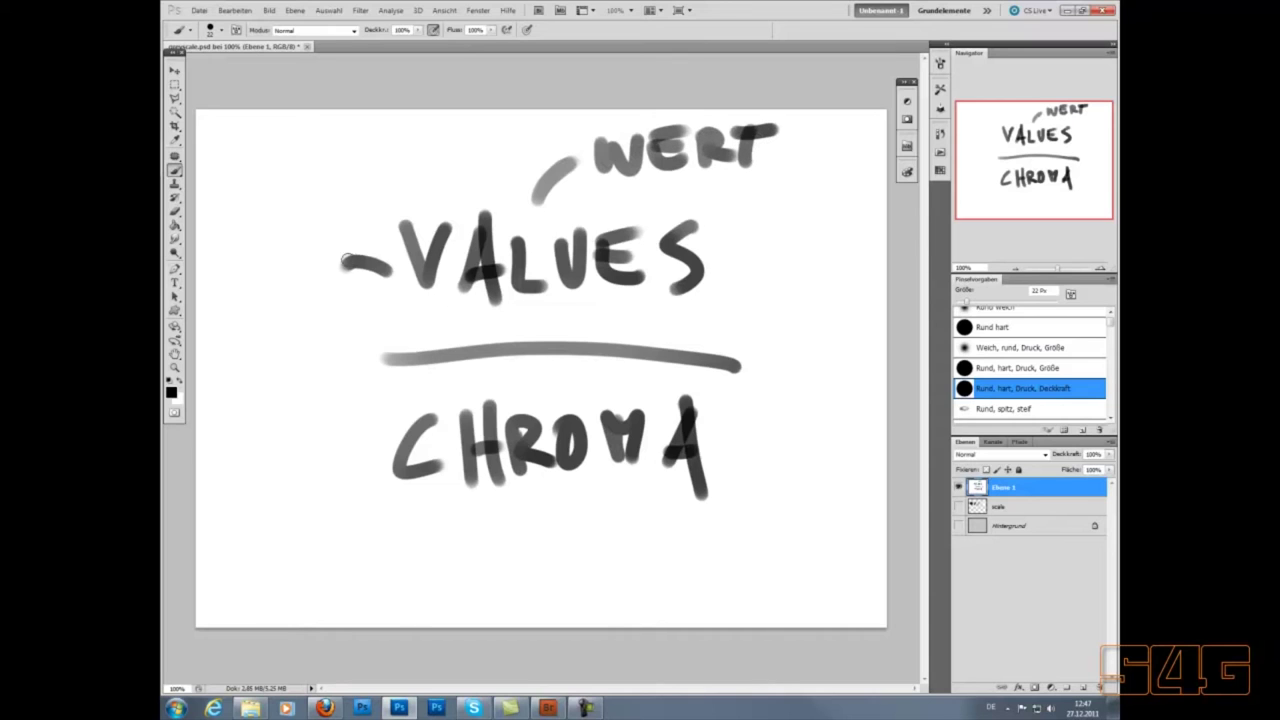
right_click(331, 293)
drag(347, 322, 343, 321)
click(292, 279)
mouse_move(296, 250)
mouse_down()
mouse_move(286, 280)
mouse_move(314, 256)
mouse_move(322, 210)
mouse_move(412, 128)
mouse_up()
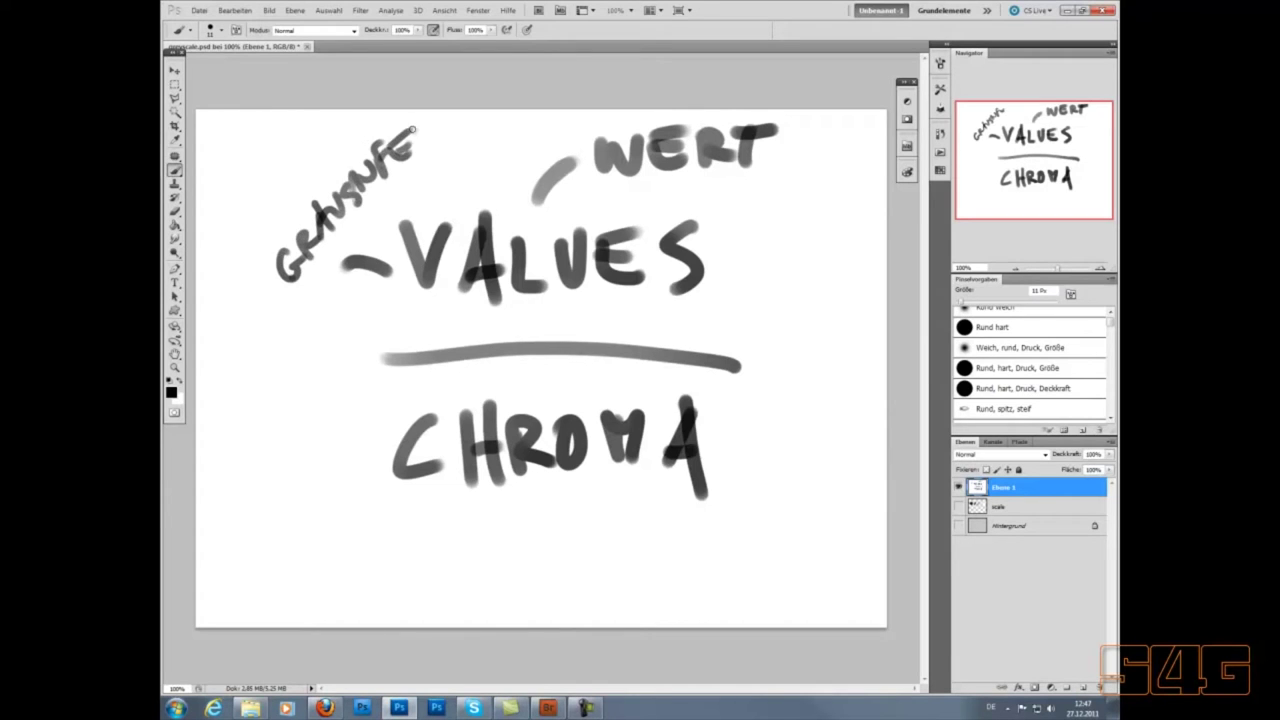
Draw an arc below CHROMA and letter the Farbigkeit note.
mouse_move(583, 500)
mouse_down()
mouse_move(622, 540)
mouse_move(662, 535)
mouse_move(656, 552)
mouse_up()
mouse_move(688, 538)
mouse_down()
mouse_move(668, 577)
mouse_move(700, 572)
mouse_up()
drag(676, 560, 756, 566)
mouse_move(754, 522)
mouse_down()
mouse_move(777, 540)
mouse_move(796, 522)
mouse_move(834, 522)
mouse_move(853, 543)
mouse_up()
drag(840, 522, 869, 514)
Letter the Sättigung note under CHROMA, then hide Ebene 1 and add a new layer.
drag(414, 502, 336, 588)
mouse_move(366, 588)
mouse_down()
mouse_move(370, 556)
mouse_move(392, 592)
mouse_up()
mouse_move(368, 582)
mouse_down()
mouse_move(388, 574)
mouse_move(414, 592)
mouse_move(490, 526)
mouse_move(519, 521)
mouse_up()
click(354, 550)
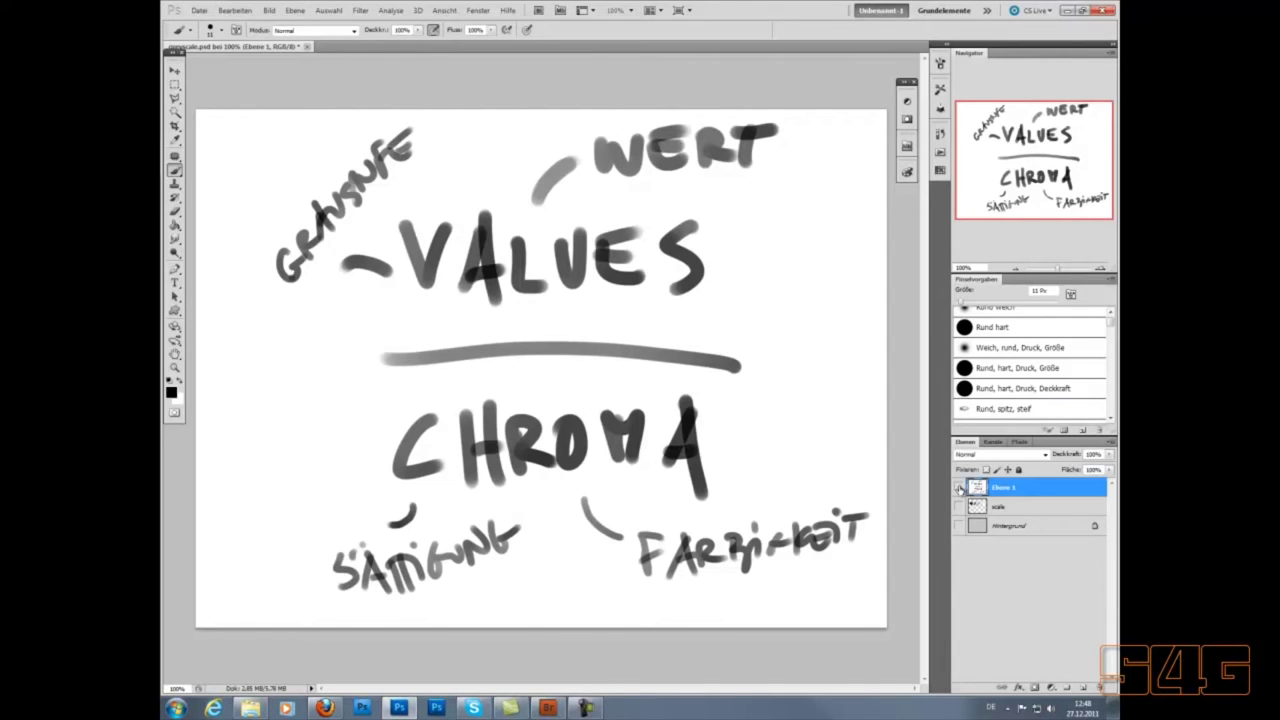
click(960, 487)
click(1083, 688)
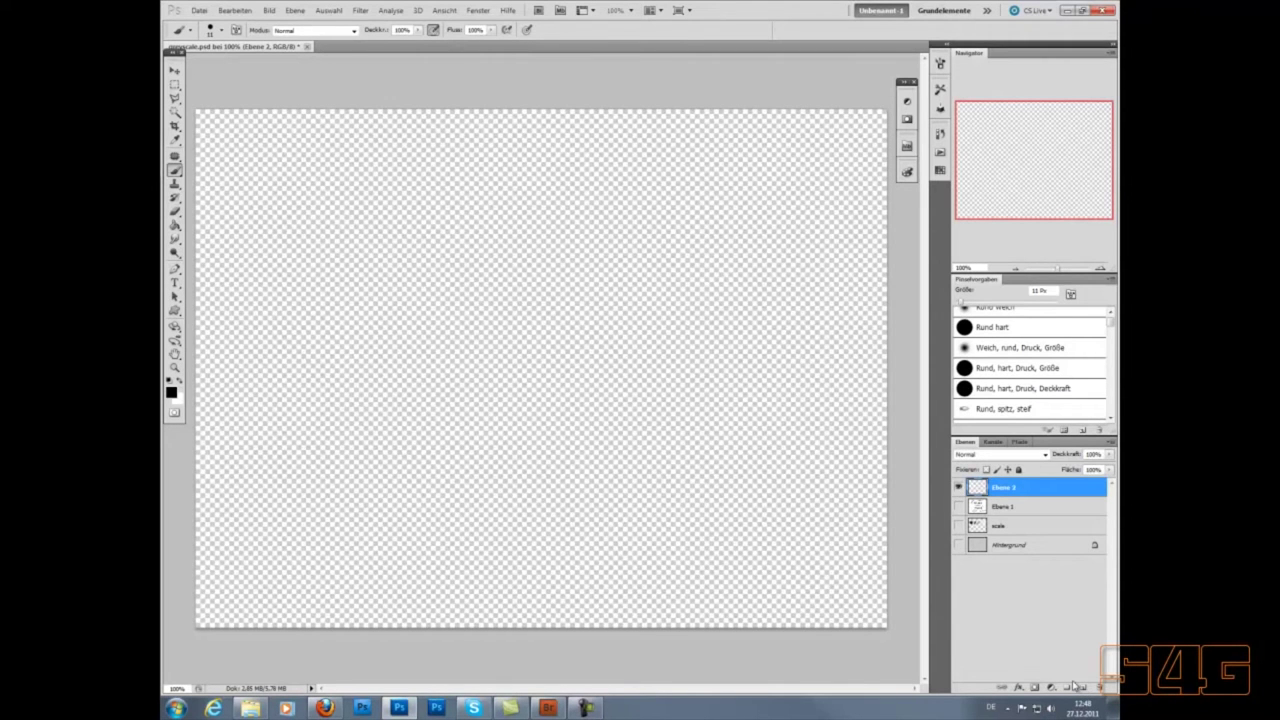
Fill the new layer Ebene 2 with white using the Paint Bucket.
click(182, 383)
click(183, 232)
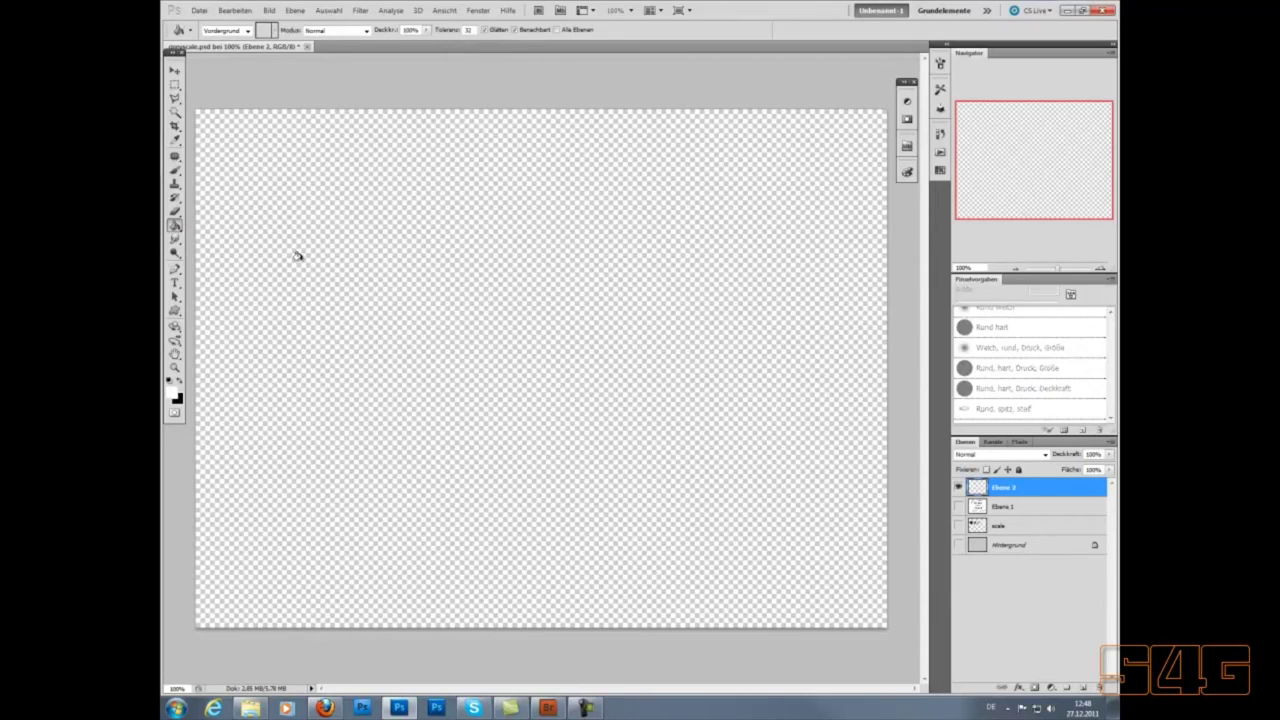
click(297, 257)
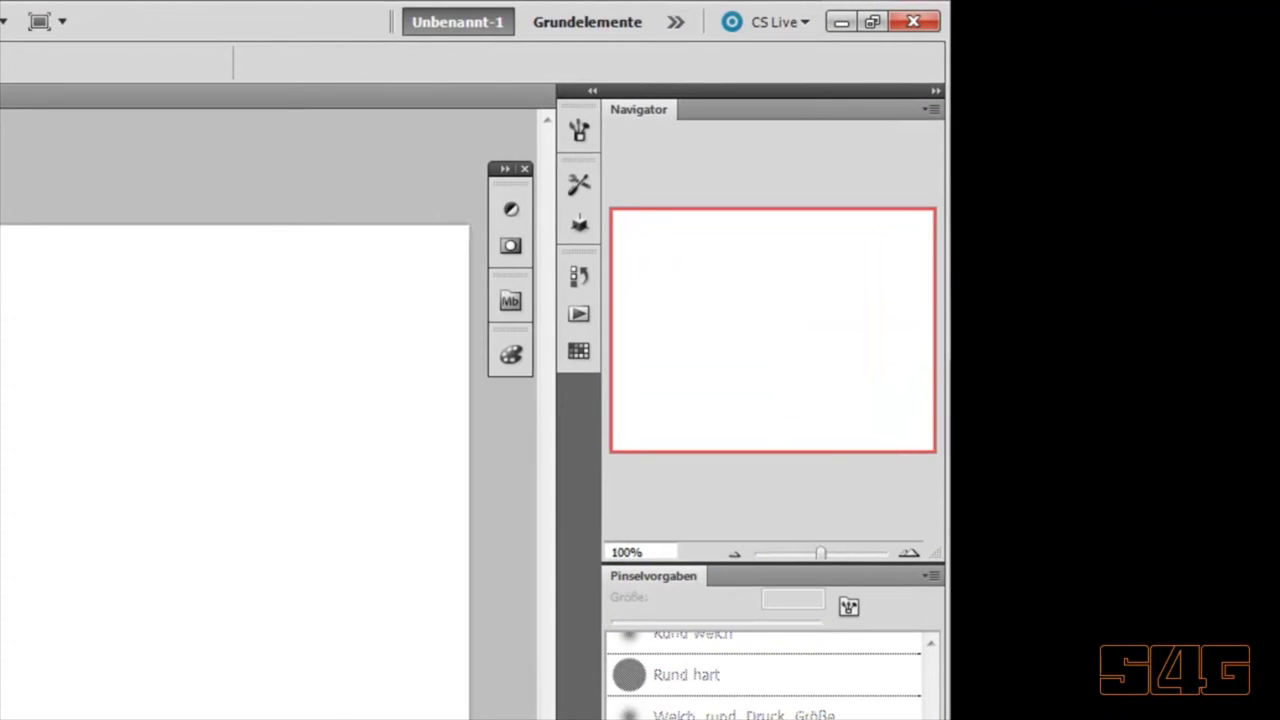
Return to the Brush, show the Swatches panel, and paint a light-green stroke.
key(b)
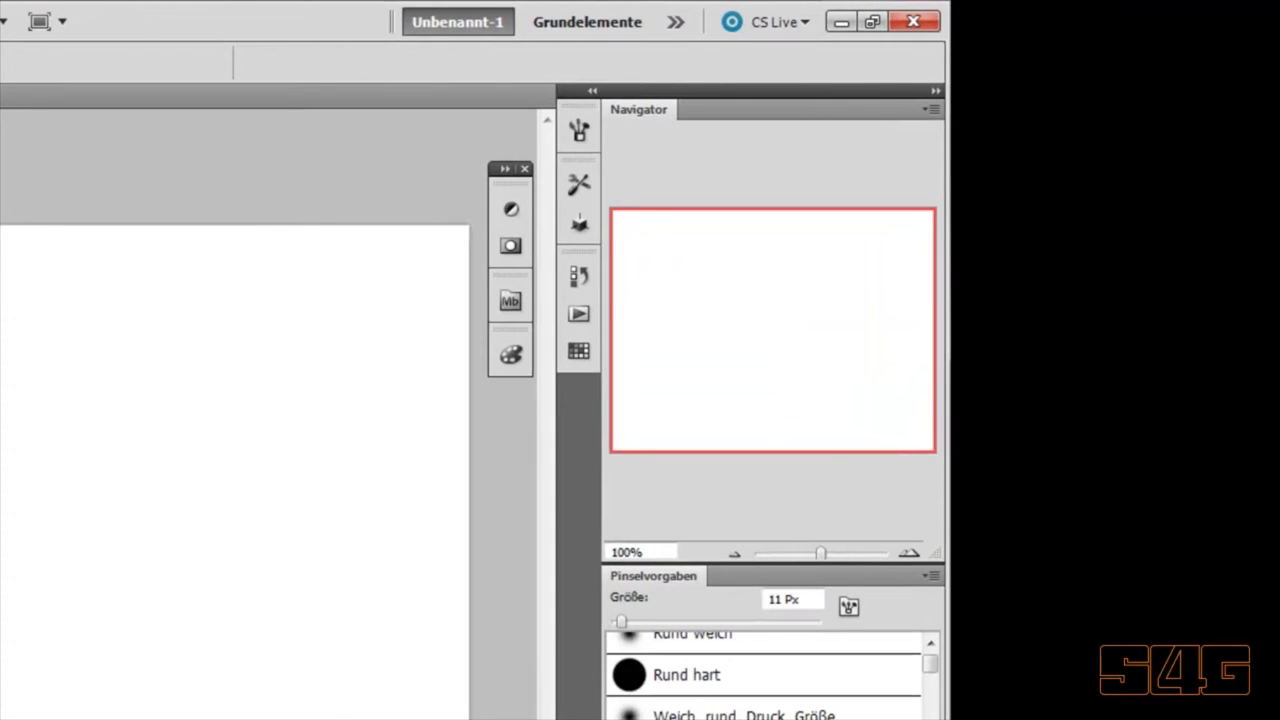
click(580, 131)
click(579, 351)
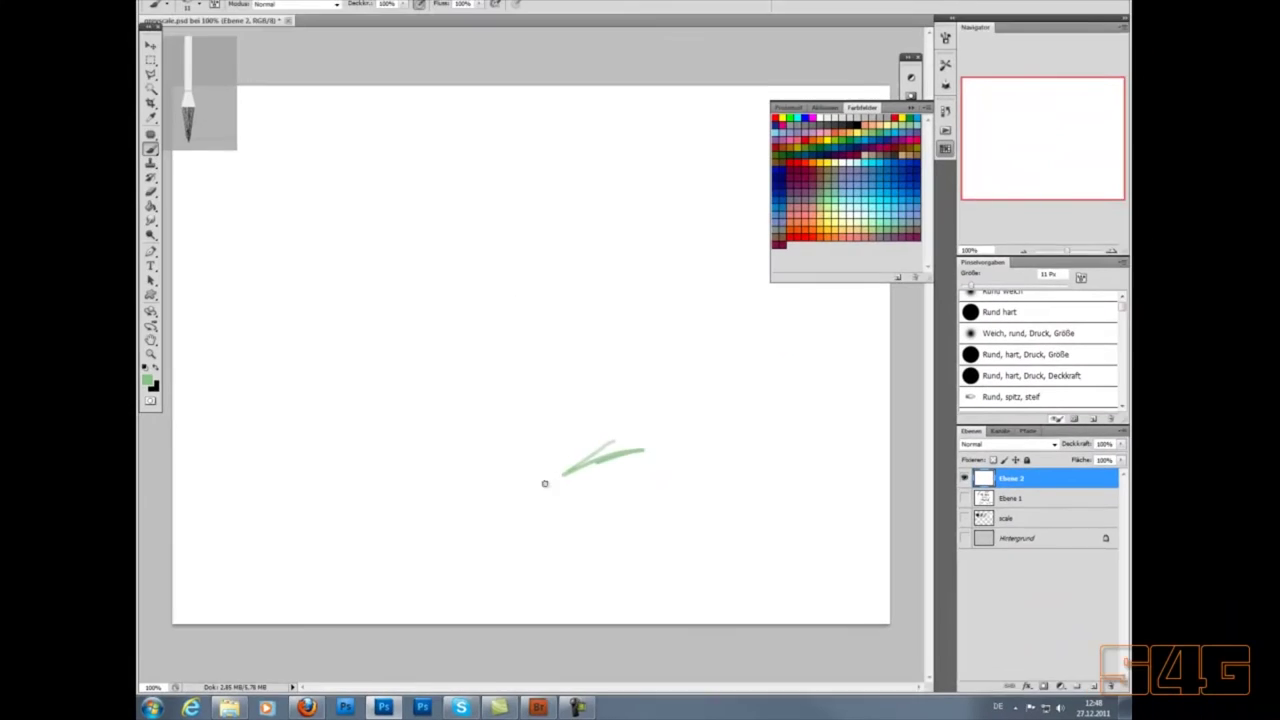
mouse_move(553, 493)
mouse_down()
mouse_move(734, 446)
mouse_move(717, 457)
mouse_up()
right_click(600, 484)
key(Return)
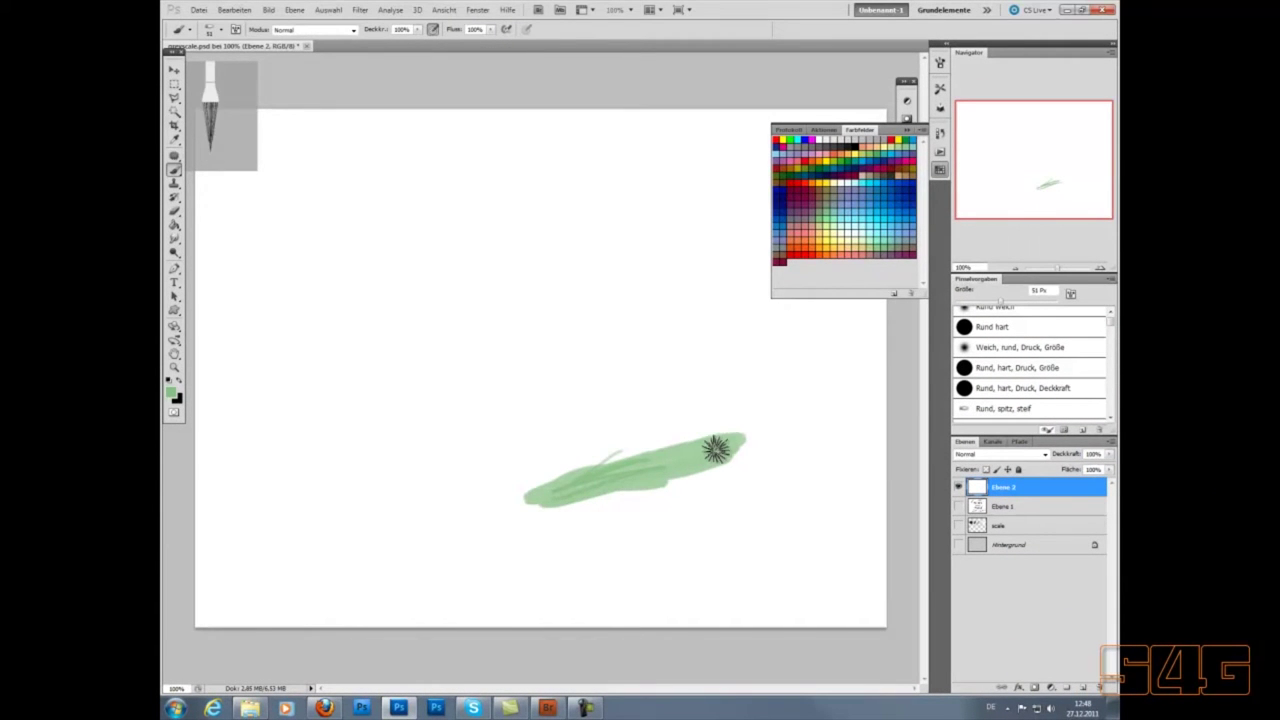
Paint a long green ground stroke and a blue hill reaching the canvas edge.
key(comma)
mouse_move(640, 468)
mouse_down()
mouse_move(483, 480)
mouse_move(447, 508)
mouse_move(823, 437)
mouse_move(726, 449)
mouse_move(739, 472)
mouse_move(334, 503)
mouse_move(300, 494)
mouse_up()
click(790, 216)
mouse_move(607, 418)
mouse_down()
mouse_move(655, 425)
mouse_move(855, 378)
mouse_up()
drag(625, 388, 490, 466)
mouse_move(570, 432)
mouse_down()
mouse_move(645, 312)
mouse_move(770, 300)
mouse_move(886, 337)
mouse_move(872, 374)
mouse_up()
Paint a pale yellow sun on the hill and a red barn block.
click(832, 226)
drag(548, 362, 605, 312)
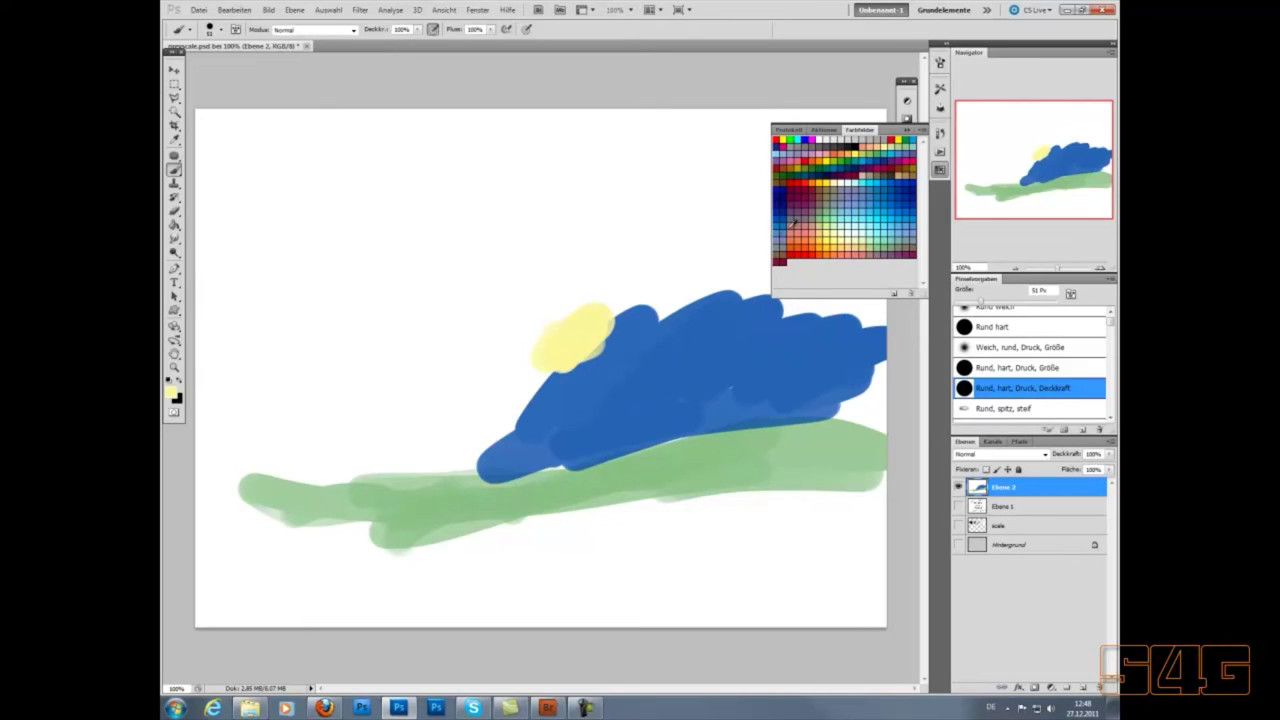
click(803, 247)
mouse_move(712, 385)
mouse_down()
mouse_move(725, 420)
mouse_move(826, 388)
mouse_move(737, 383)
mouse_move(752, 423)
mouse_up()
With a 28 px brush, edge the barn and paint a brown roof with a black dot.
key(d)
right_click(716, 403)
key(Return)
mouse_move(712, 385)
mouse_down()
mouse_move(710, 427)
mouse_move(822, 380)
mouse_move(820, 440)
mouse_up()
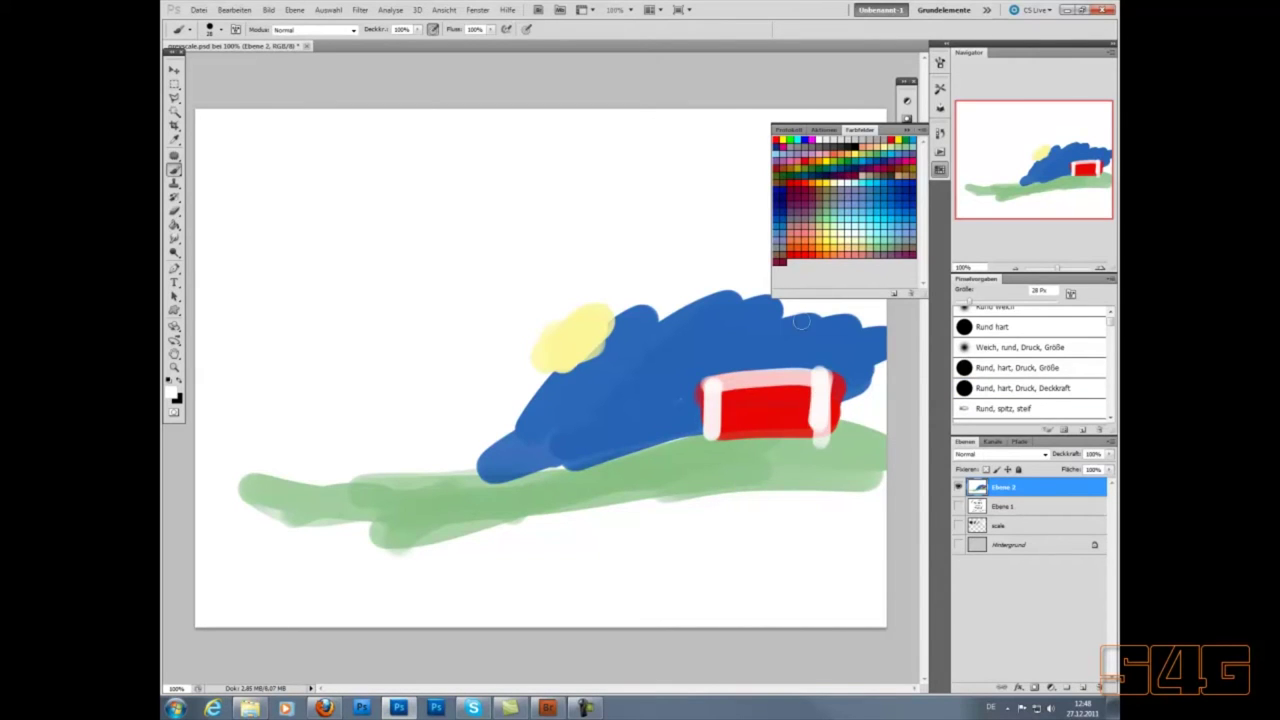
click(797, 163)
drag(706, 380, 822, 368)
drag(749, 350, 775, 345)
click(861, 141)
click(766, 346)
With a 20 px brush, paint black posts on the barn sides and a black door.
right_click(775, 400)
drag(815, 436, 805, 437)
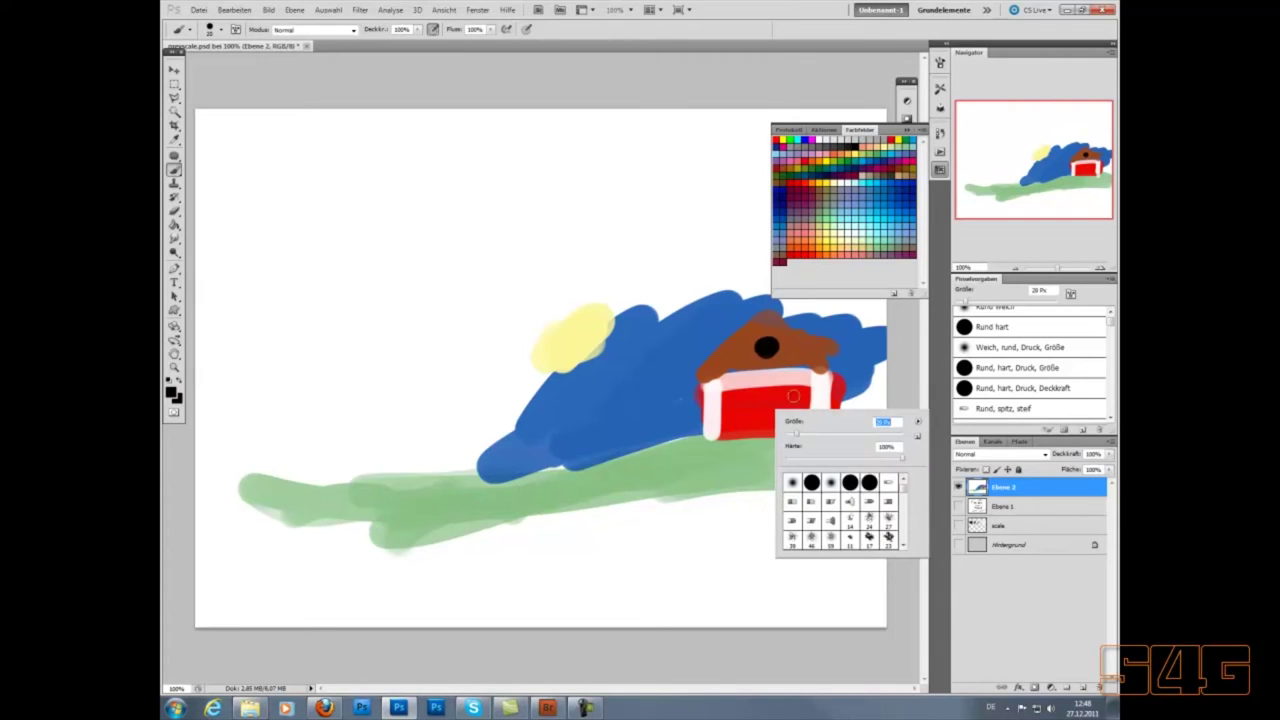
click(702, 395)
drag(702, 385, 700, 445)
drag(830, 382, 828, 440)
mouse_move(762, 396)
mouse_down()
mouse_move(762, 442)
mouse_move(774, 446)
mouse_up()
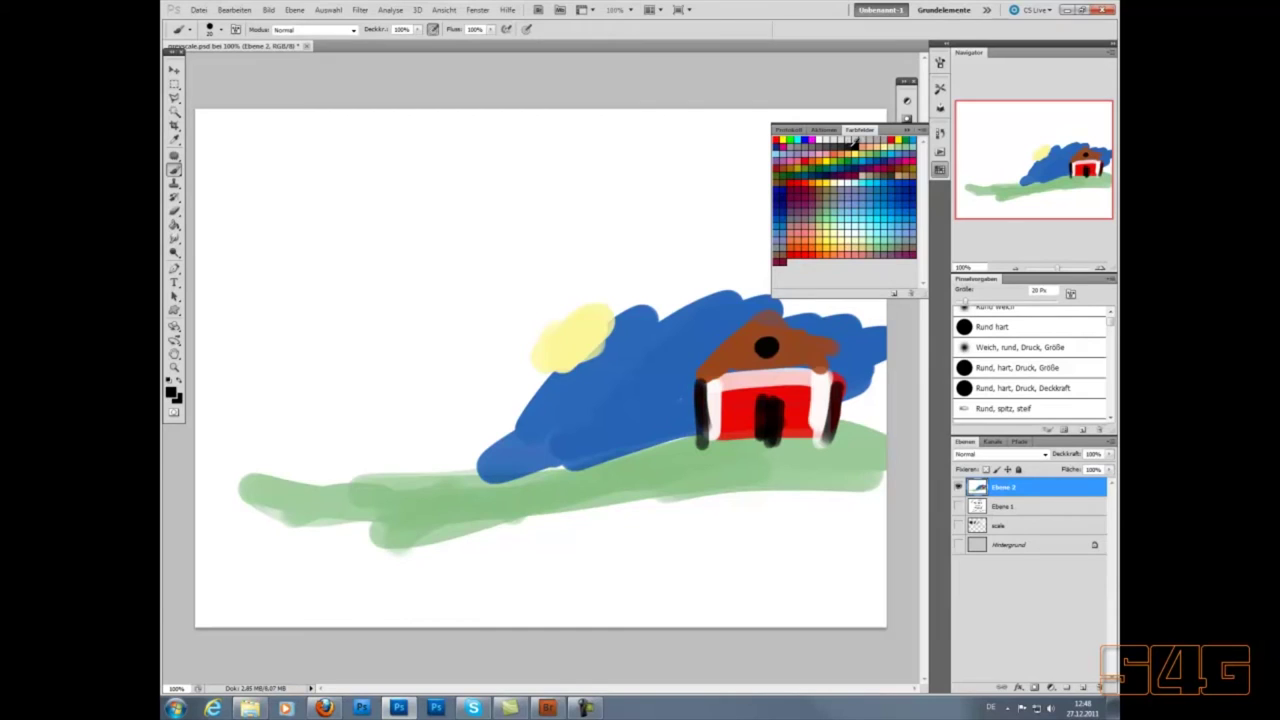
With orange at 14 px, give the sun eyes and a smile and paint its rays.
click(807, 193)
right_click(537, 356)
mouse_move(571, 377)
mouse_down()
mouse_move(578, 348)
mouse_move(538, 445)
mouse_move(582, 420)
mouse_up()
click(557, 343)
click(556, 333)
click(580, 330)
mouse_move(588, 368)
mouse_down()
mouse_move(608, 408)
mouse_move(622, 390)
mouse_up()
mouse_move(602, 352)
mouse_down()
mouse_move(646, 370)
mouse_move(660, 316)
mouse_up()
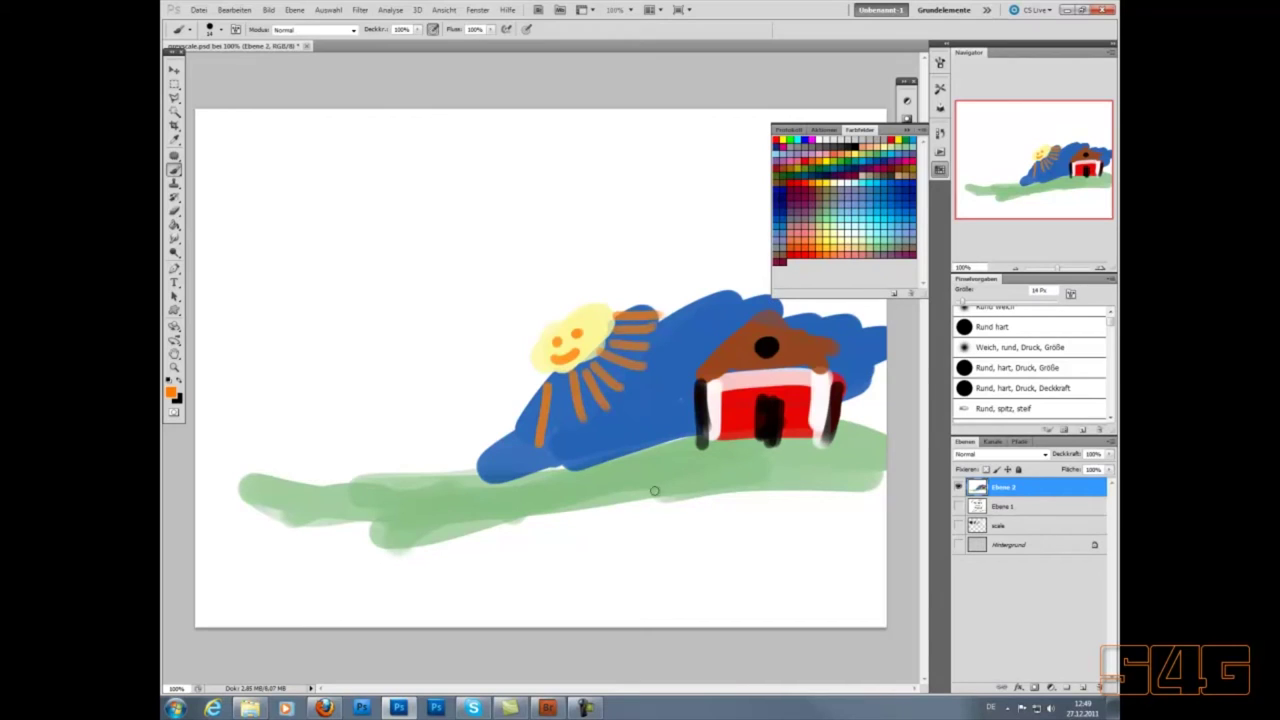
Paint dark green grass along the hill's base, near the barn and the right edge.
click(815, 163)
mouse_move(590, 474)
mouse_down()
mouse_move(505, 481)
mouse_move(688, 440)
mouse_move(565, 482)
mouse_move(500, 524)
mouse_up()
mouse_move(552, 482)
mouse_down()
mouse_move(492, 518)
mouse_move(464, 480)
mouse_up()
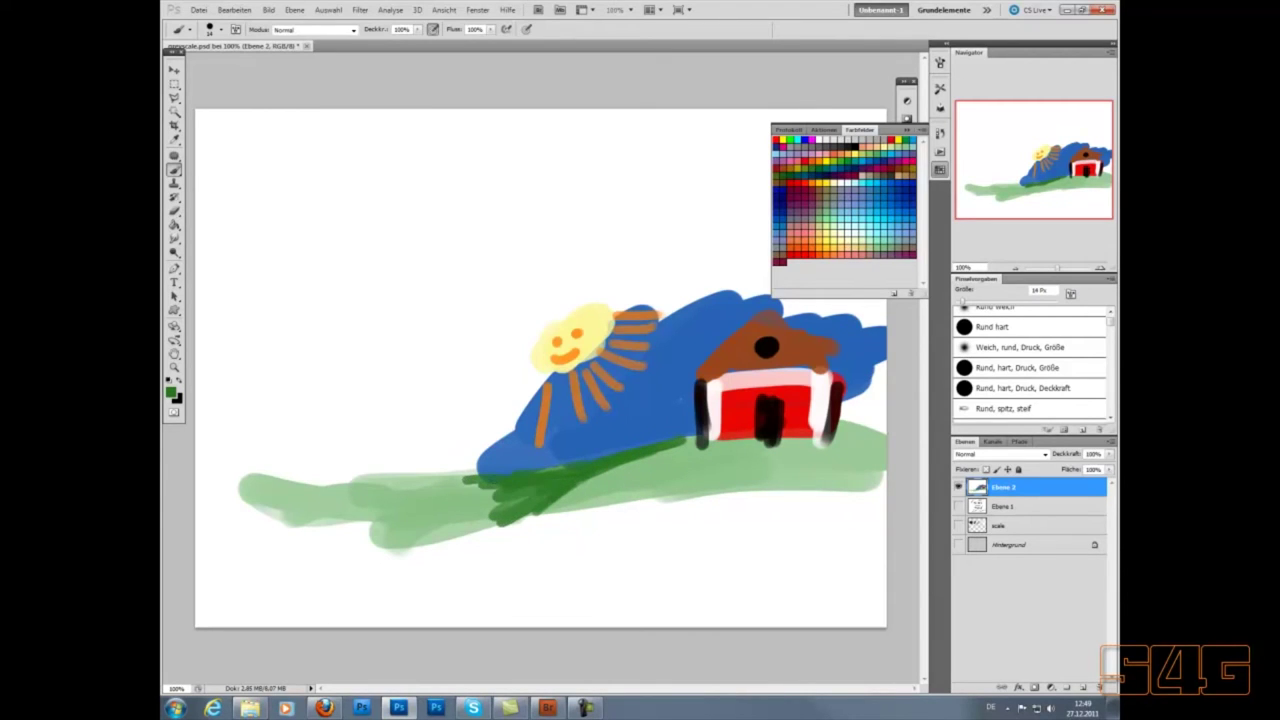
drag(678, 446, 646, 505)
mouse_move(858, 440)
mouse_down()
mouse_move(832, 426)
mouse_move(880, 428)
mouse_up()
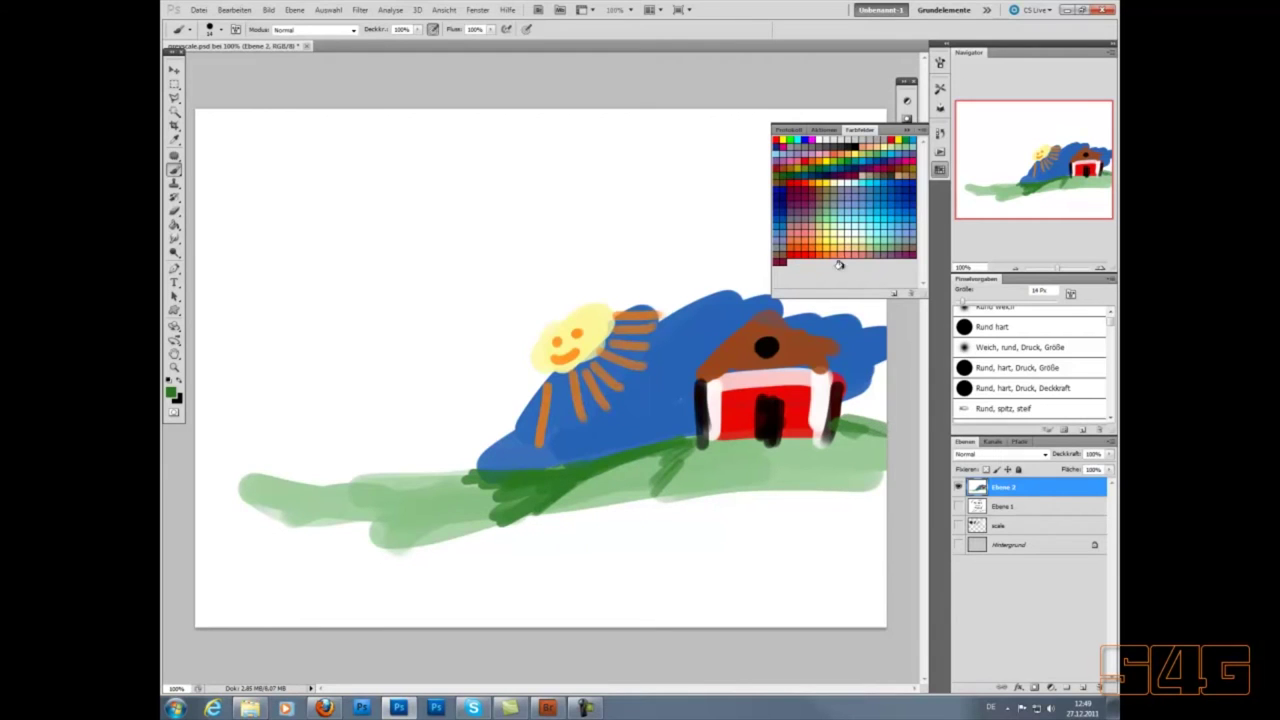
Paint light blue strokes across the hill and over the lower sun rays.
click(903, 214)
mouse_move(642, 400)
mouse_down()
mouse_move(734, 325)
mouse_move(660, 360)
mouse_move(615, 352)
mouse_move(620, 342)
mouse_move(660, 326)
mouse_move(656, 400)
mouse_move(605, 365)
mouse_move(616, 410)
mouse_move(584, 408)
mouse_move(556, 428)
mouse_up()
mouse_move(574, 372)
mouse_down()
mouse_move(528, 420)
mouse_move(510, 410)
mouse_up()
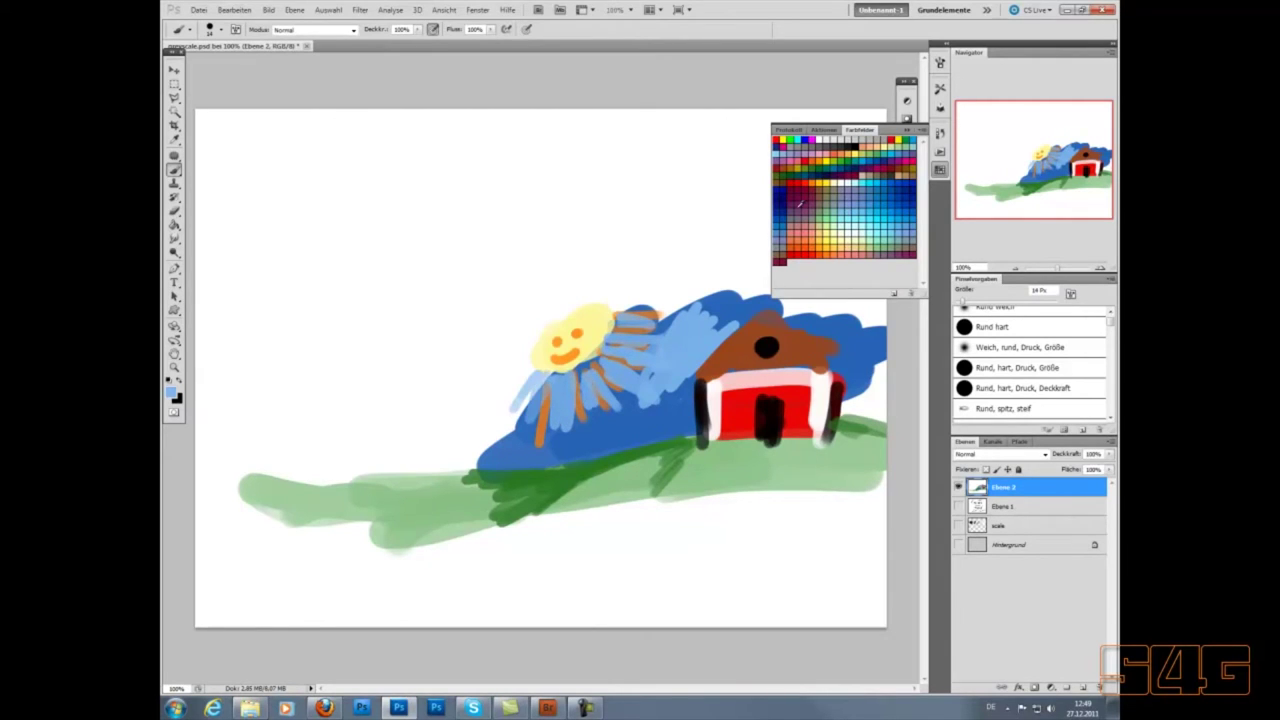
Shade the barn's right side maroon, repaint it bright red, and darken the roof's right part.
click(794, 258)
mouse_move(830, 432)
mouse_down()
mouse_move(836, 390)
mouse_move(842, 440)
mouse_up()
mouse_move(852, 380)
mouse_down()
mouse_move(850, 426)
mouse_move(832, 445)
mouse_up()
click(788, 256)
mouse_move(842, 428)
mouse_down()
mouse_move(832, 390)
mouse_move(850, 434)
mouse_up()
mouse_move(832, 382)
mouse_down()
mouse_move(828, 440)
mouse_move(853, 389)
mouse_move(852, 418)
mouse_up()
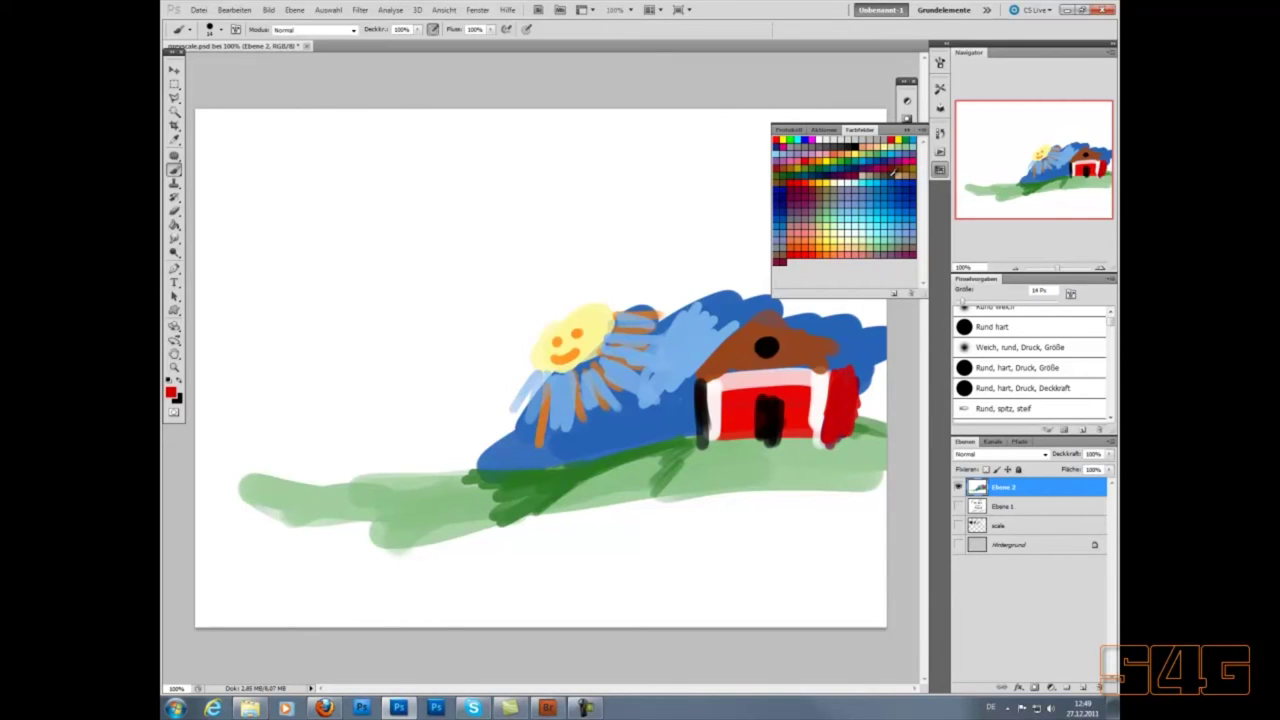
mouse_move(804, 350)
mouse_down()
mouse_move(790, 315)
mouse_move(804, 345)
mouse_move(840, 365)
mouse_move(790, 313)
mouse_move(817, 352)
mouse_up()
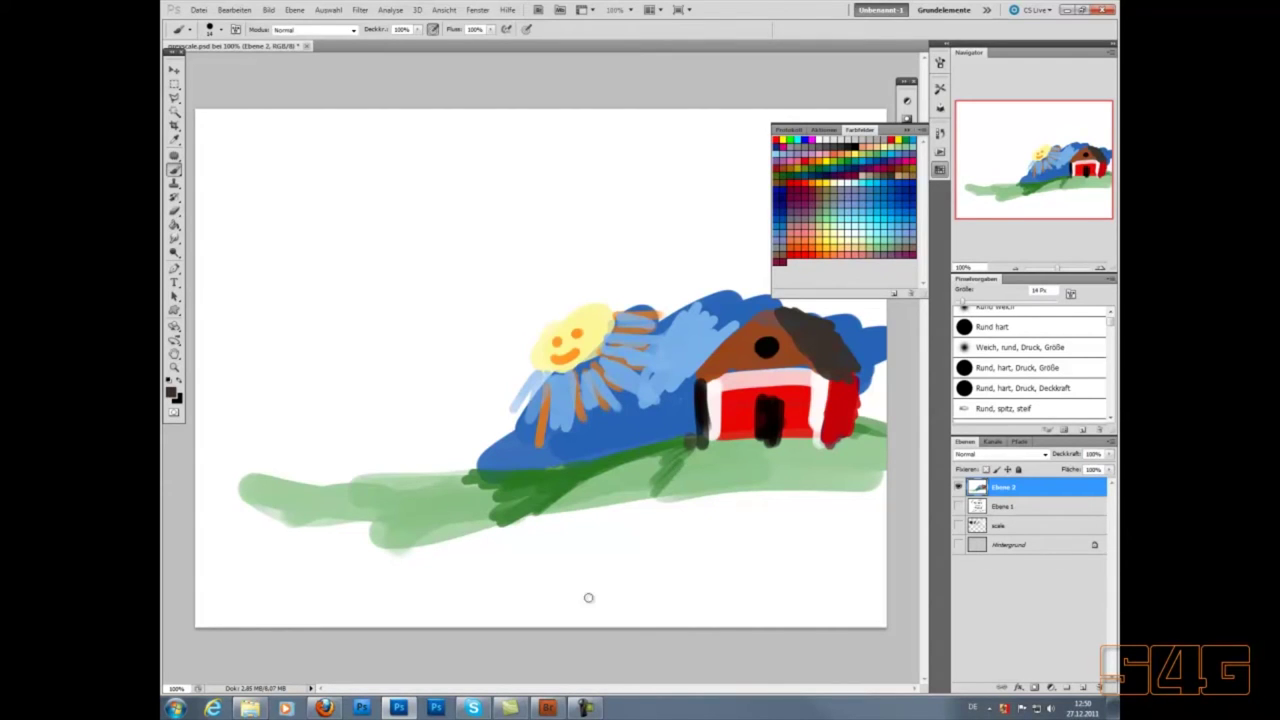
Sample the grass green with the Eyedropper and brush darker green strokes over the grass.
click(175, 140)
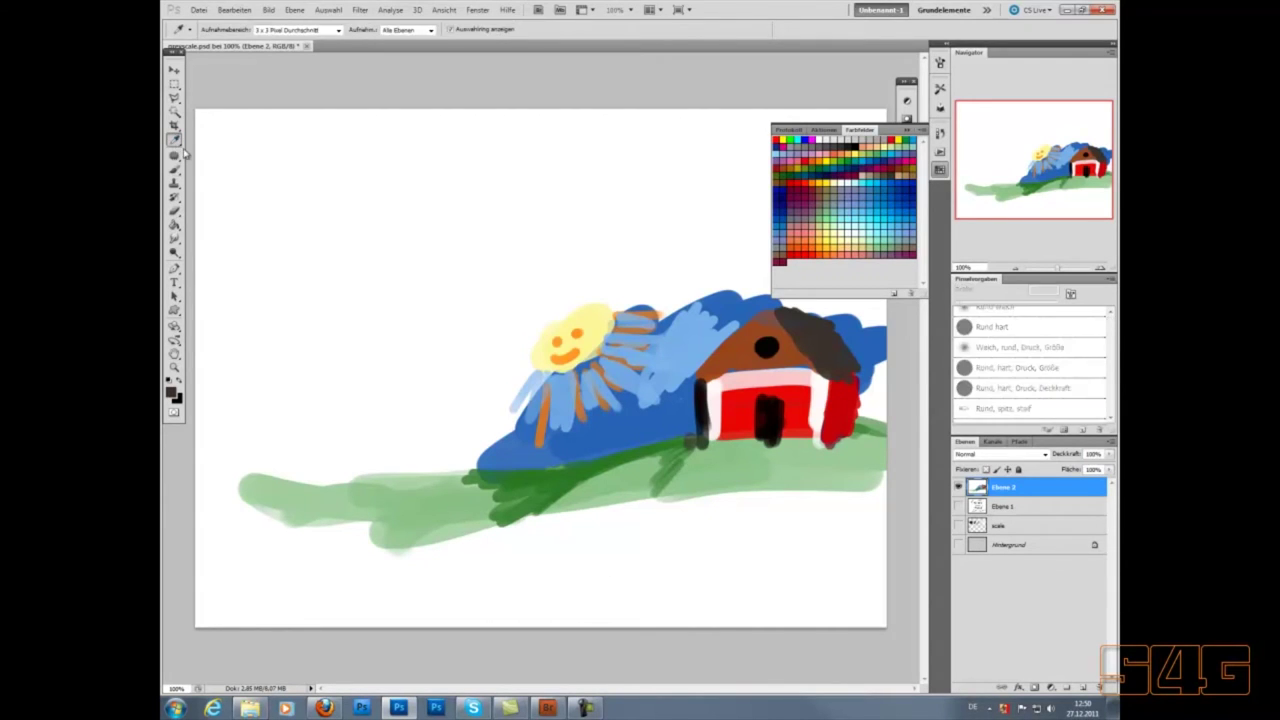
click(669, 466)
click(174, 168)
drag(653, 484, 638, 466)
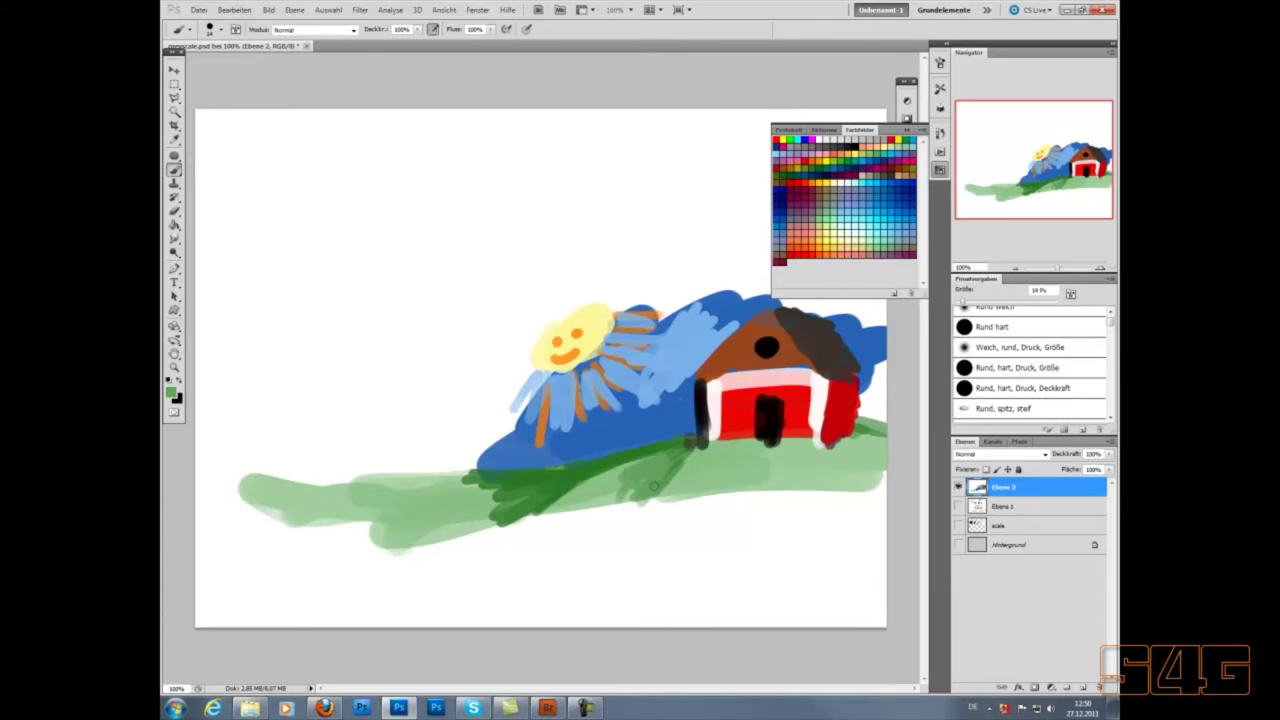
drag(638, 466, 654, 458)
Sample the sun's pale yellow and brighten the rays with yellow strokes.
alt+click(575, 383)
alt+click(547, 365)
mouse_move(576, 400)
mouse_down()
mouse_move(590, 364)
mouse_move(636, 342)
mouse_up()
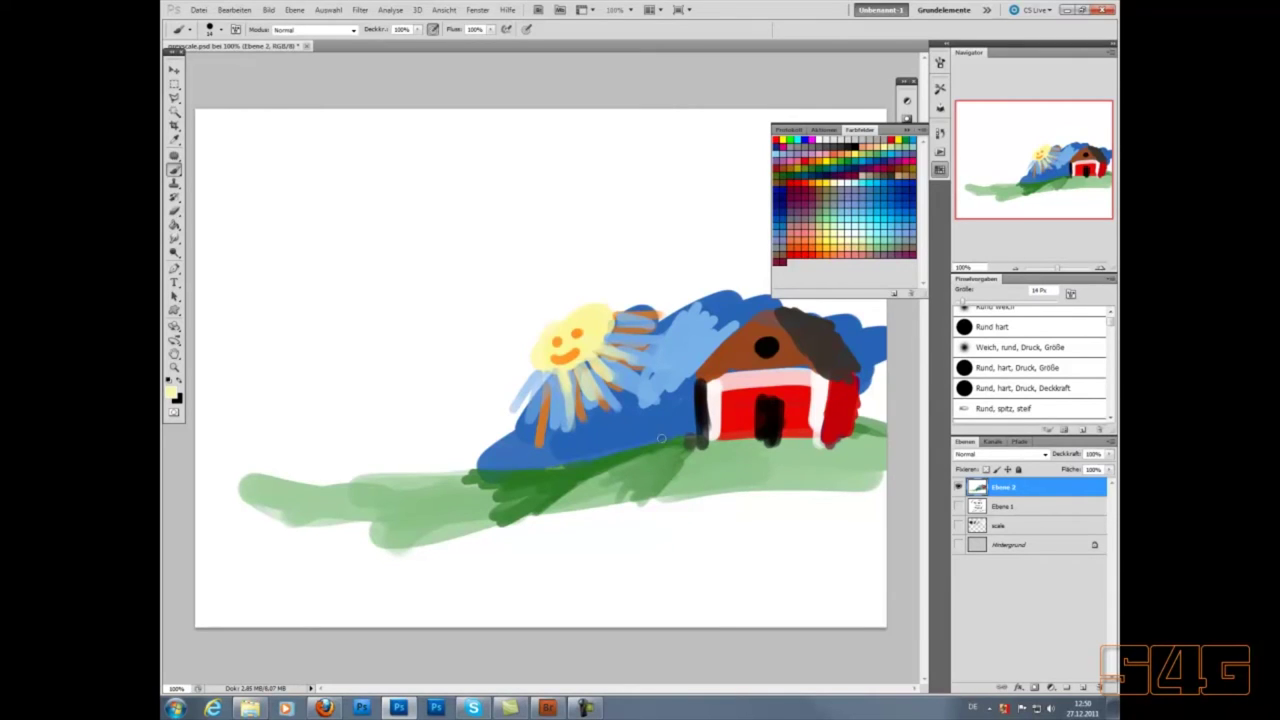
Sample the barn red, add red touches, and paint a red question mark above the barn.
alt+click(731, 416)
mouse_move(665, 414)
mouse_down()
mouse_move(670, 438)
mouse_move(689, 436)
mouse_up()
drag(646, 425, 646, 437)
drag(676, 331, 656, 324)
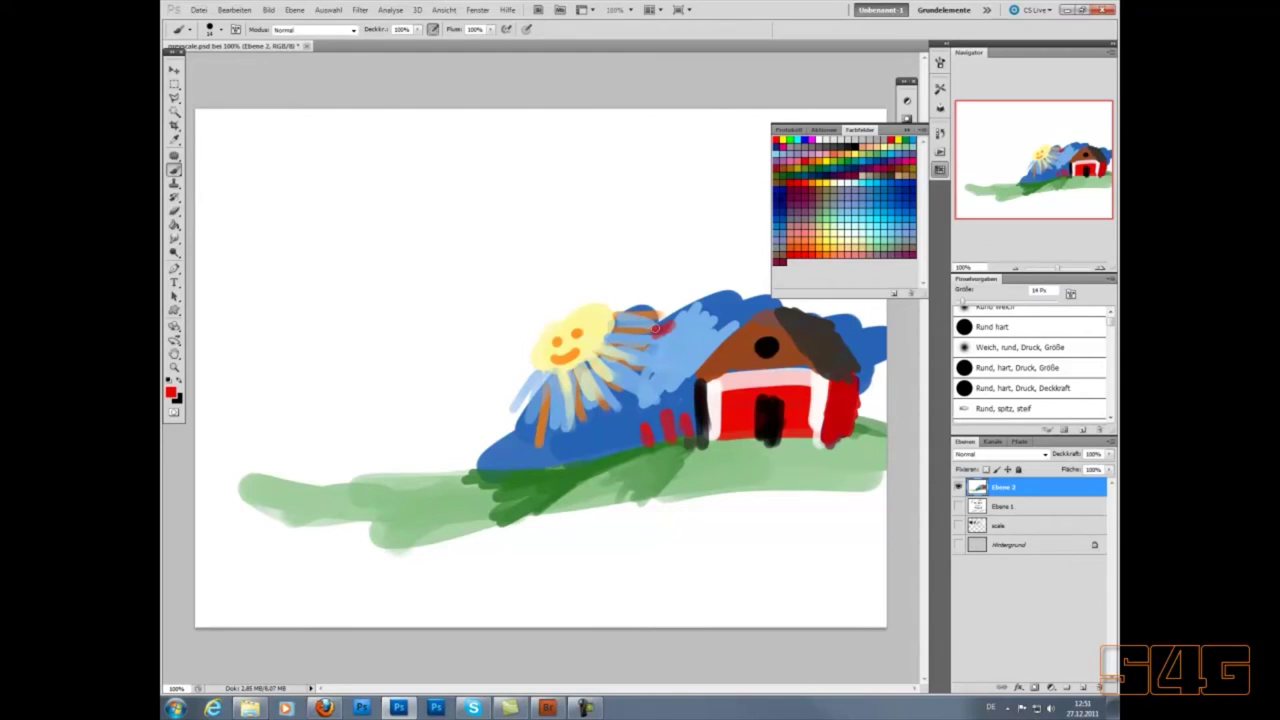
drag(603, 192, 624, 246)
click(634, 273)
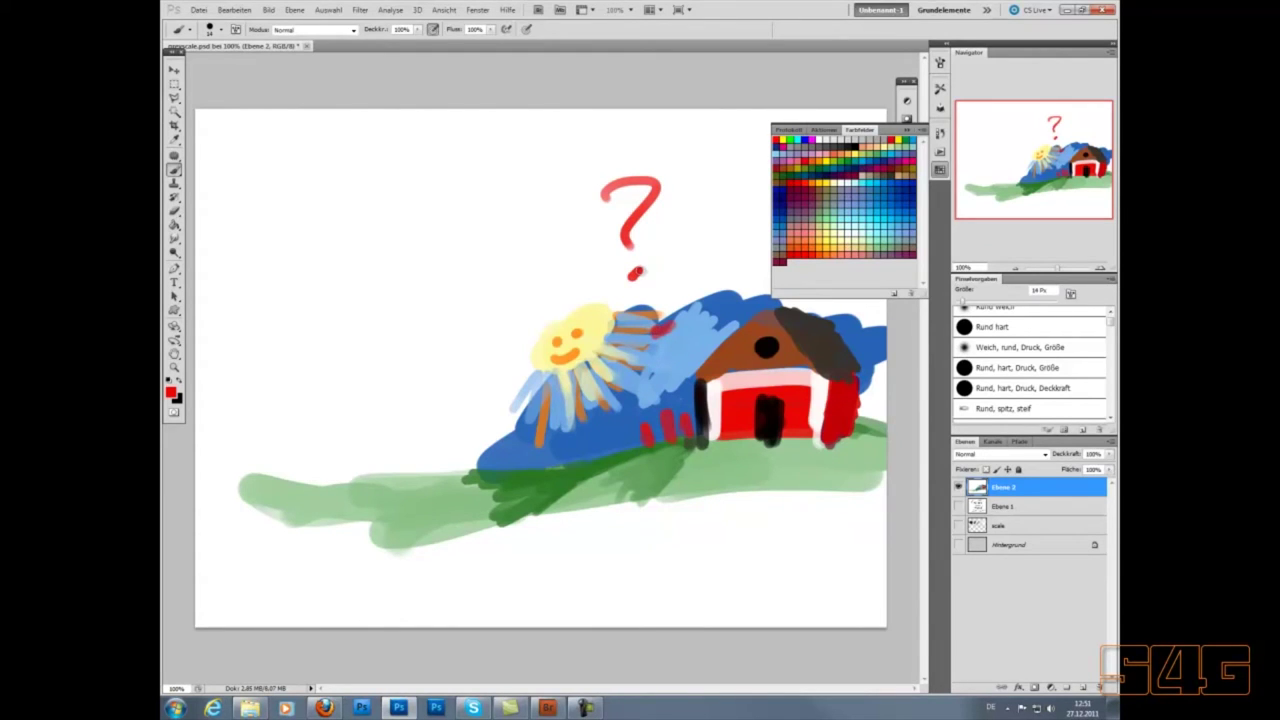
Paint a black-to-light-grey value column at left and circle it with a grey oval.
click(853, 144)
mouse_move(418, 376)
mouse_down()
mouse_move(438, 372)
mouse_move(429, 315)
mouse_move(428, 332)
mouse_up()
drag(432, 270, 434, 292)
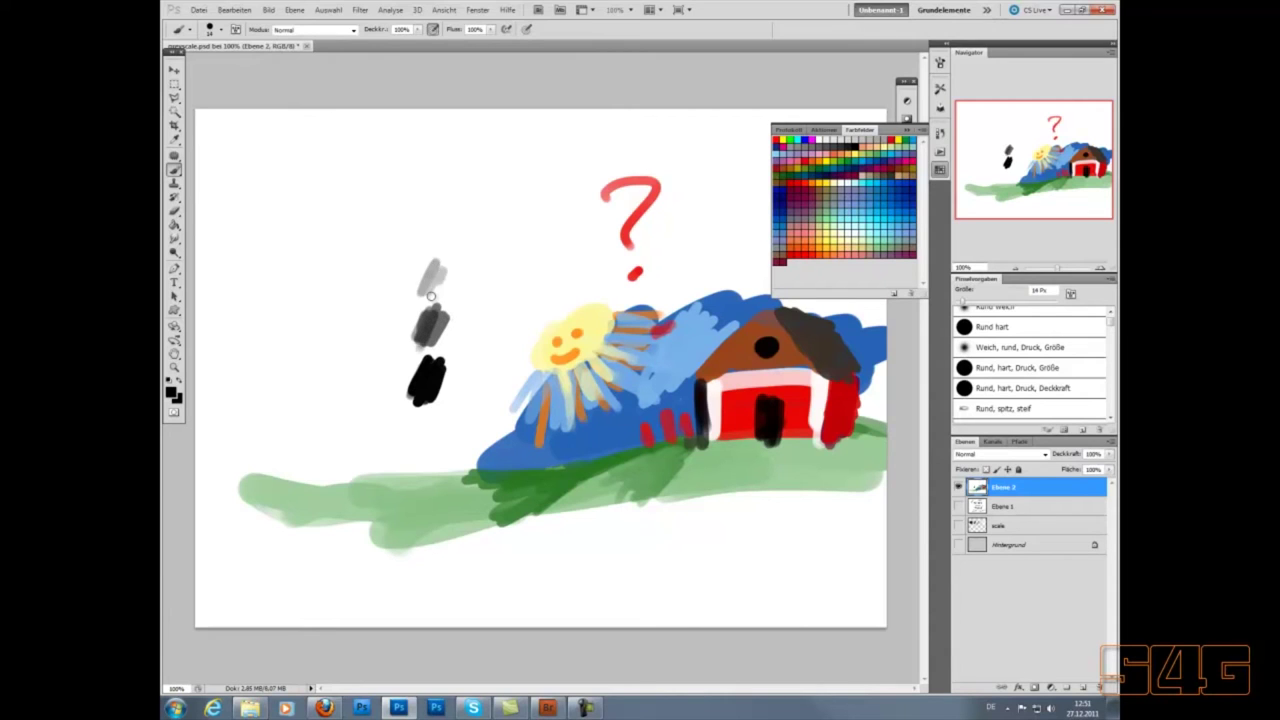
mouse_move(430, 216)
mouse_down()
mouse_move(438, 237)
mouse_move(446, 218)
mouse_up()
scroll(449, 221, down, 1)
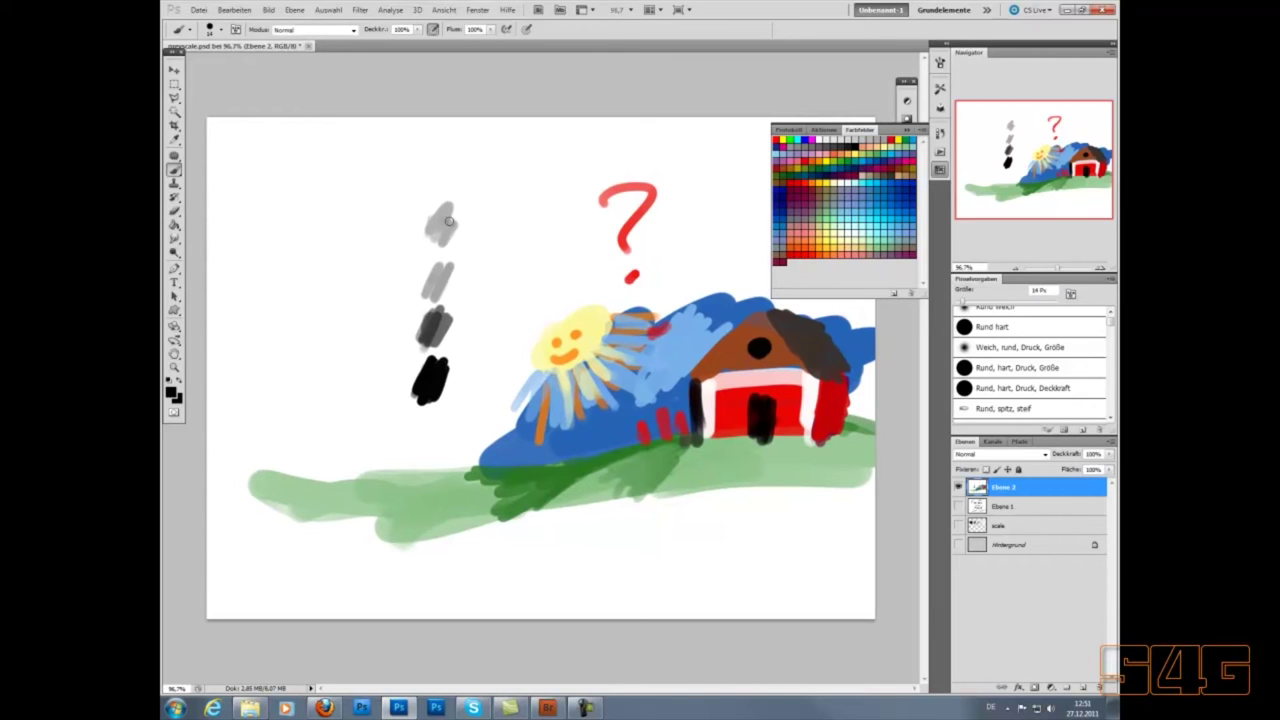
mouse_move(432, 181)
mouse_down()
mouse_move(378, 446)
mouse_move(372, 277)
mouse_up()
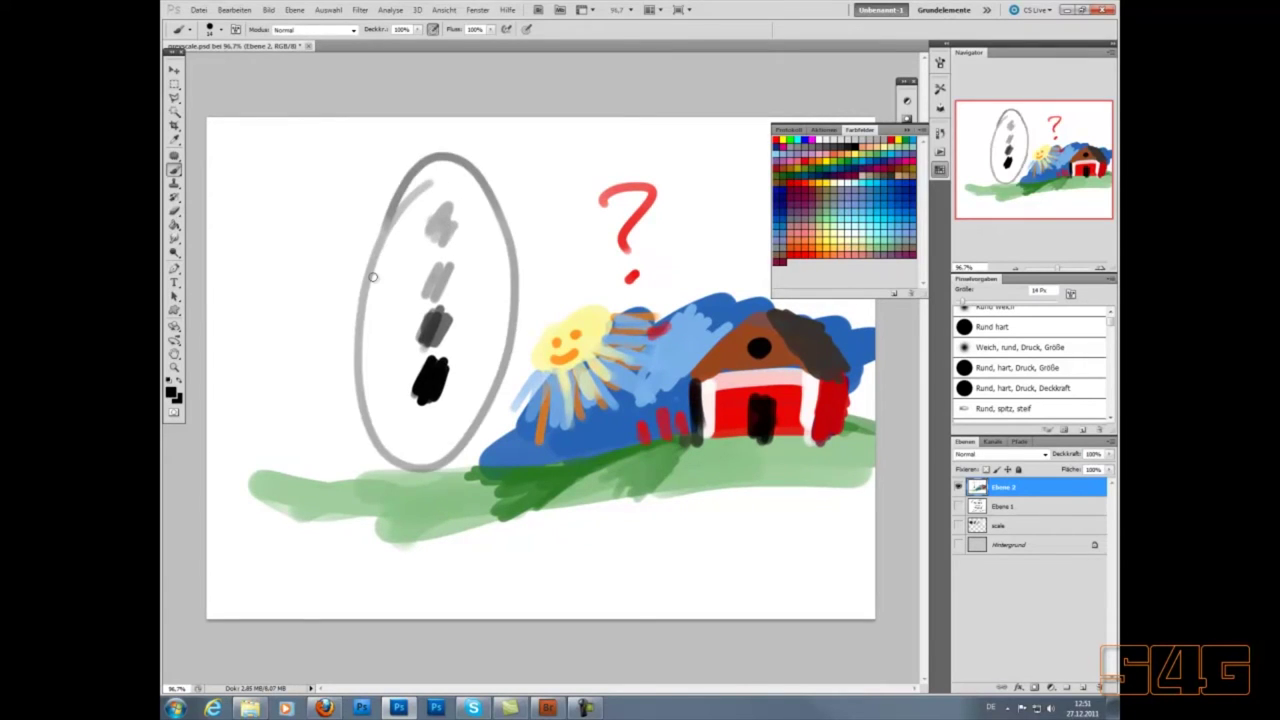
Hide Ebene 2, show the scale and Hintergrund layers, and collapse the Farbfelder panel.
click(958, 487)
click(958, 525)
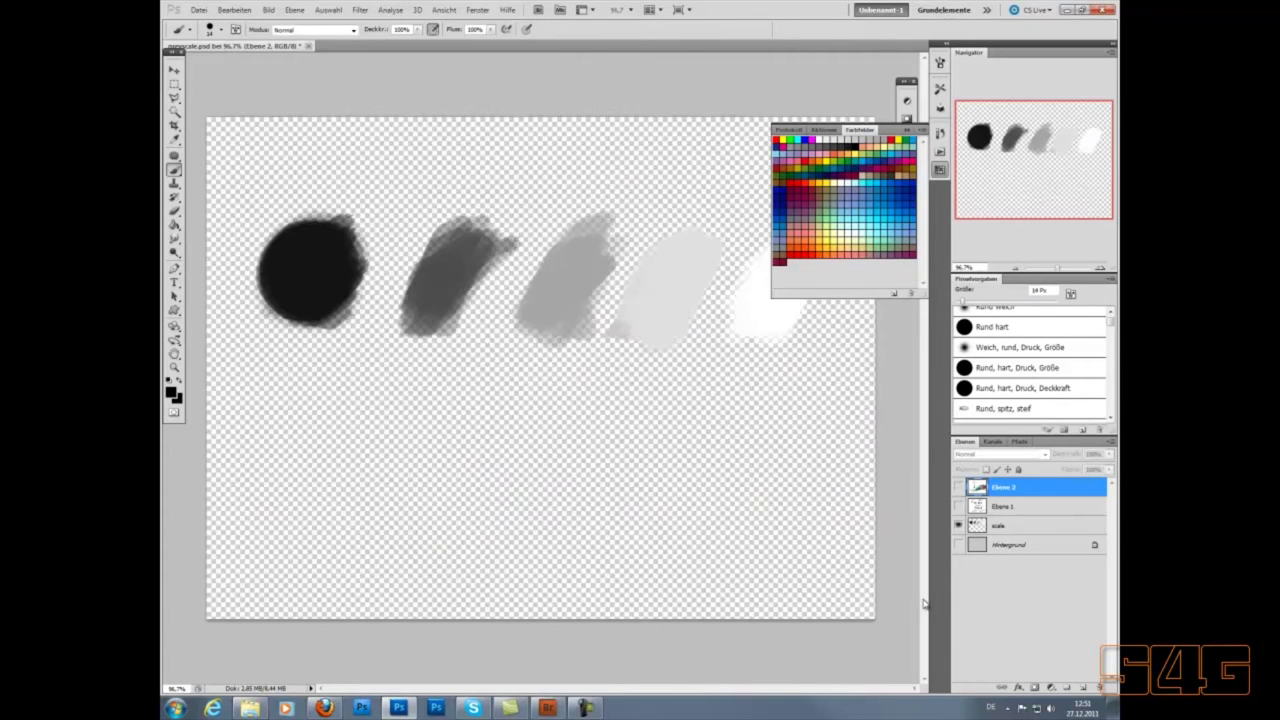
click(907, 131)
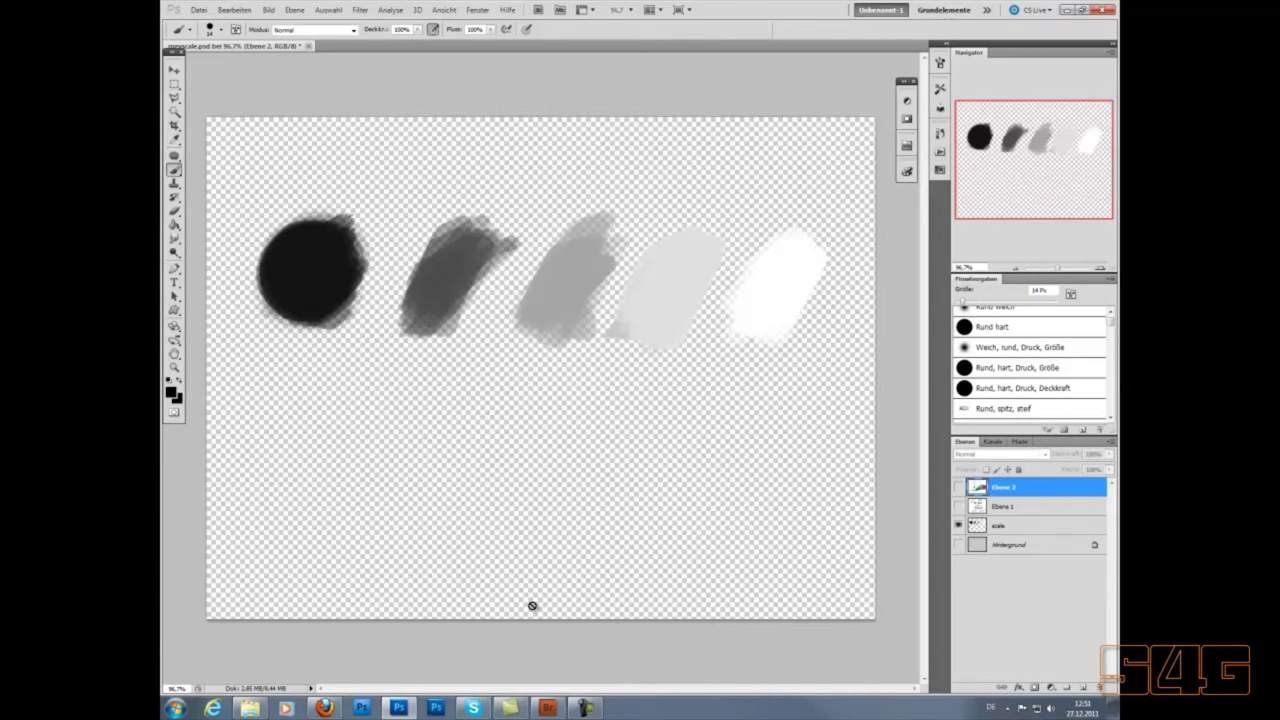
click(959, 544)
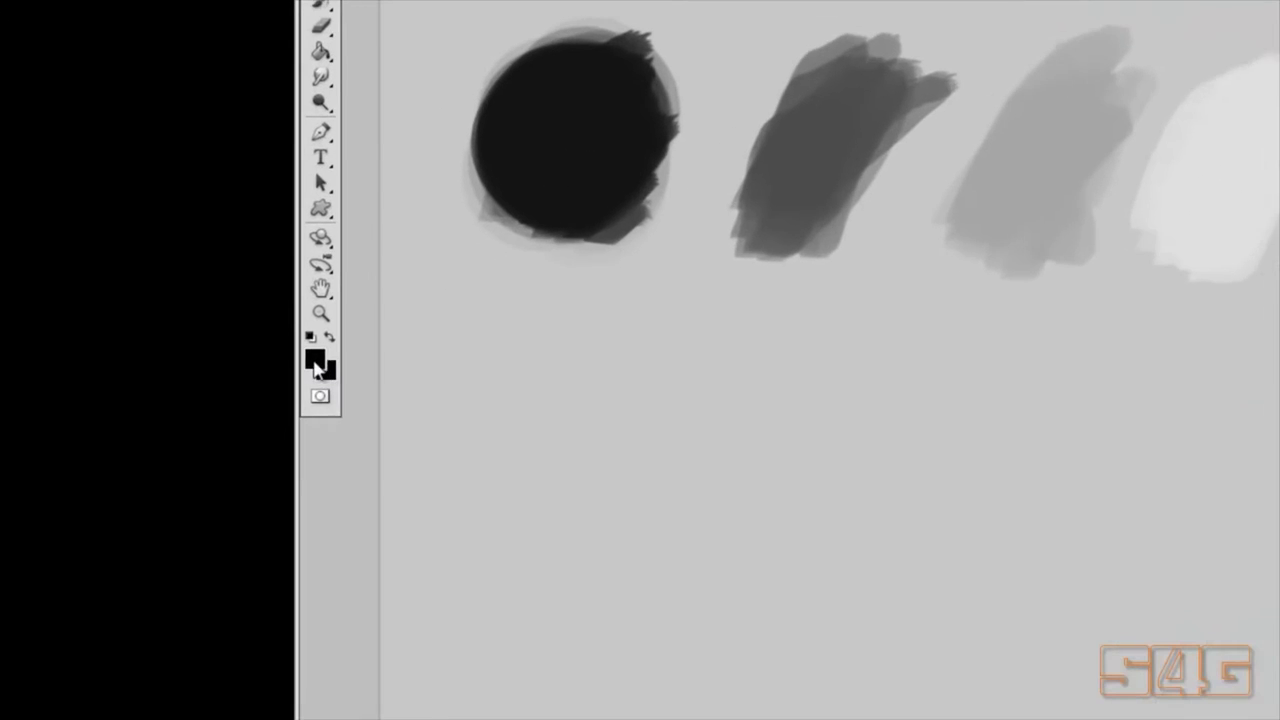
Try CMYK 0/0/0/30 in the foreground colour picker, then cancel without changing the colour.
click(316, 362)
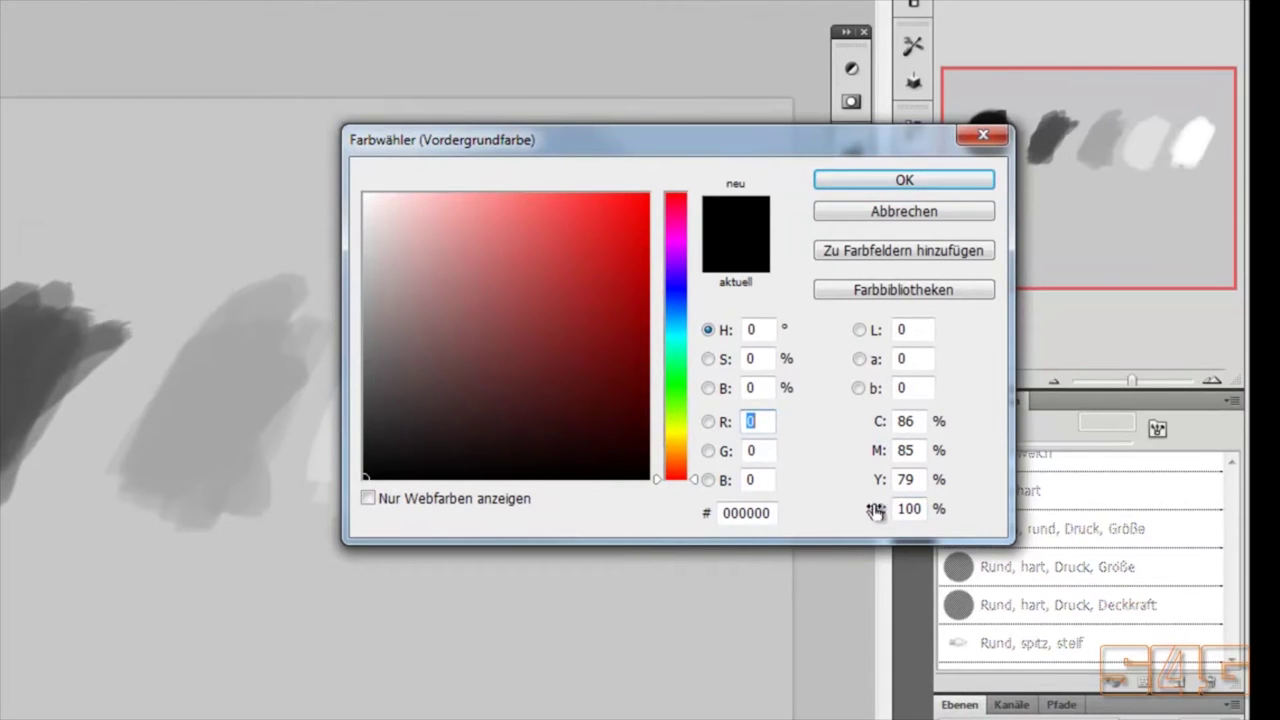
double_click(909, 512)
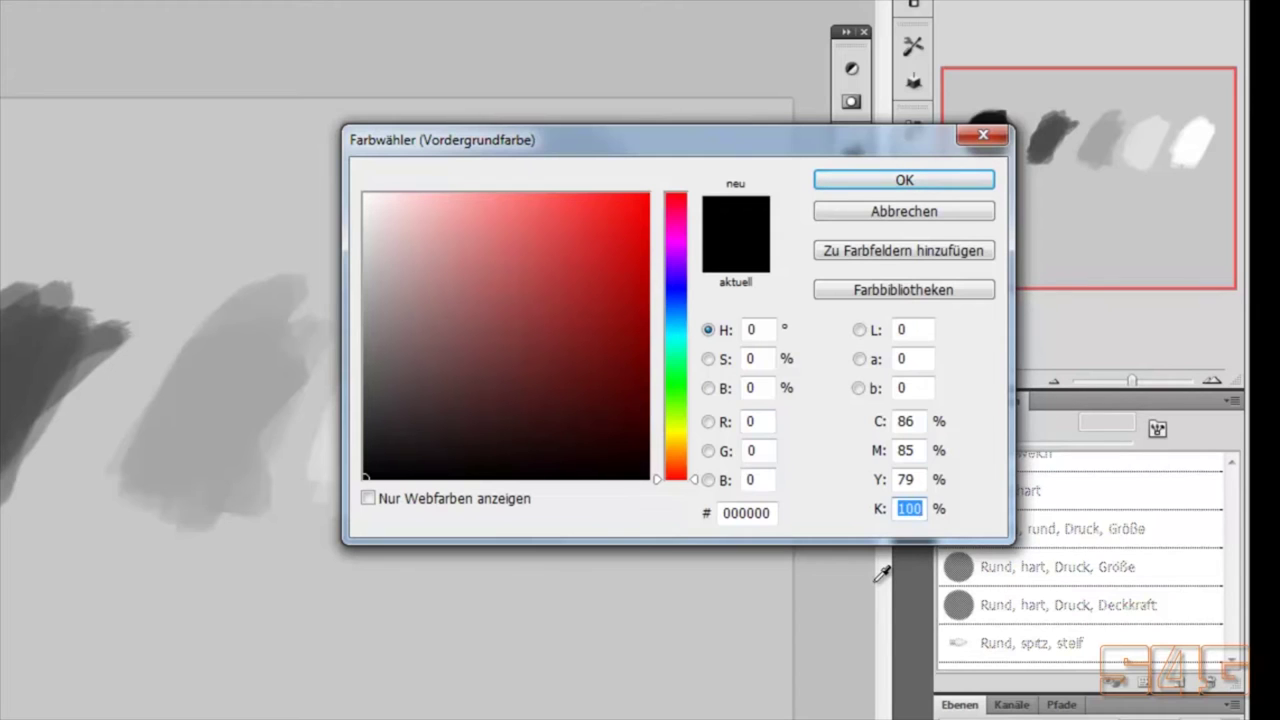
text(30)
double_click(905, 480)
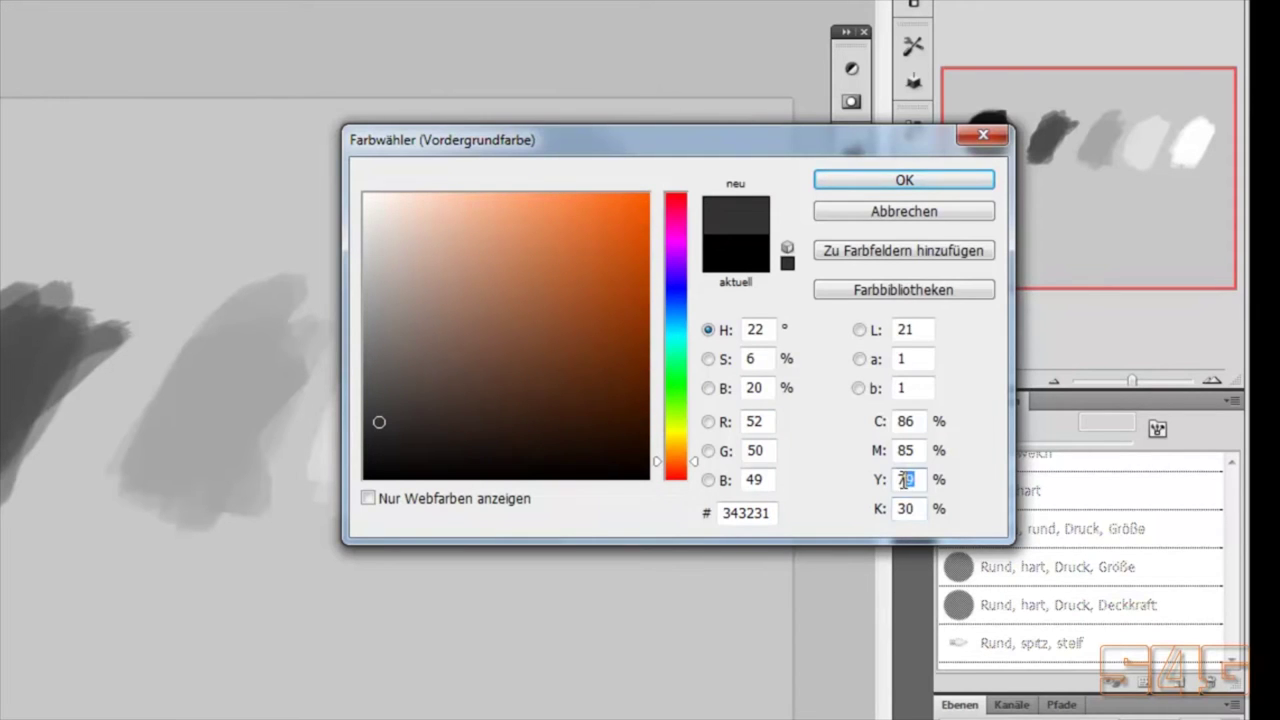
text(0)
double_click(912, 450)
text(0)
double_click(907, 421)
text(0)
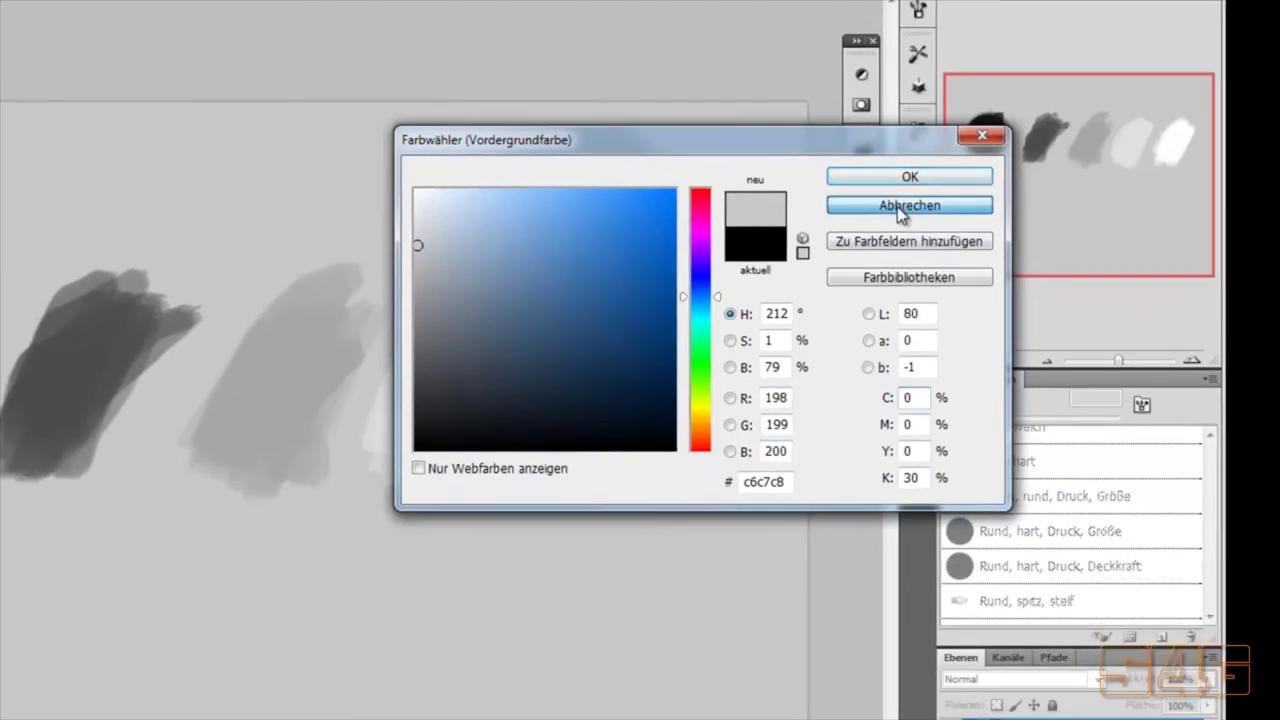
click(895, 212)
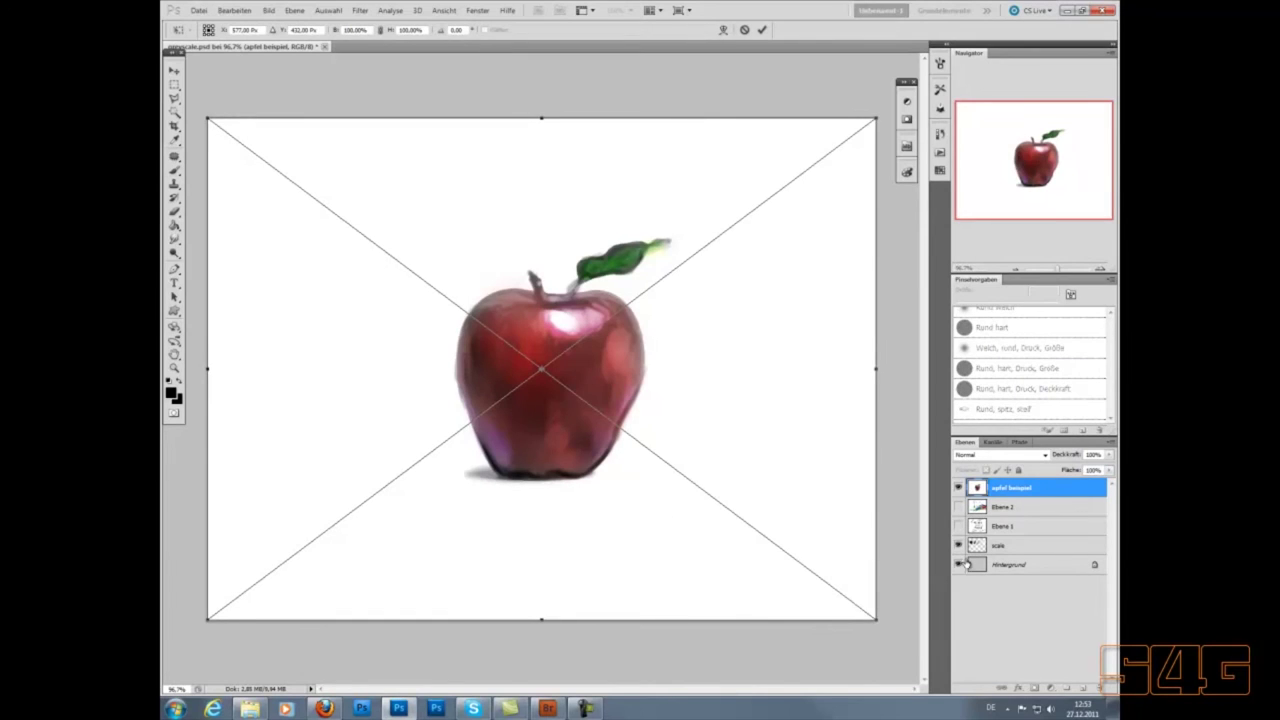
Commit the placed apple layer and switch to the apfel beispiel.psd document.
click(763, 30)
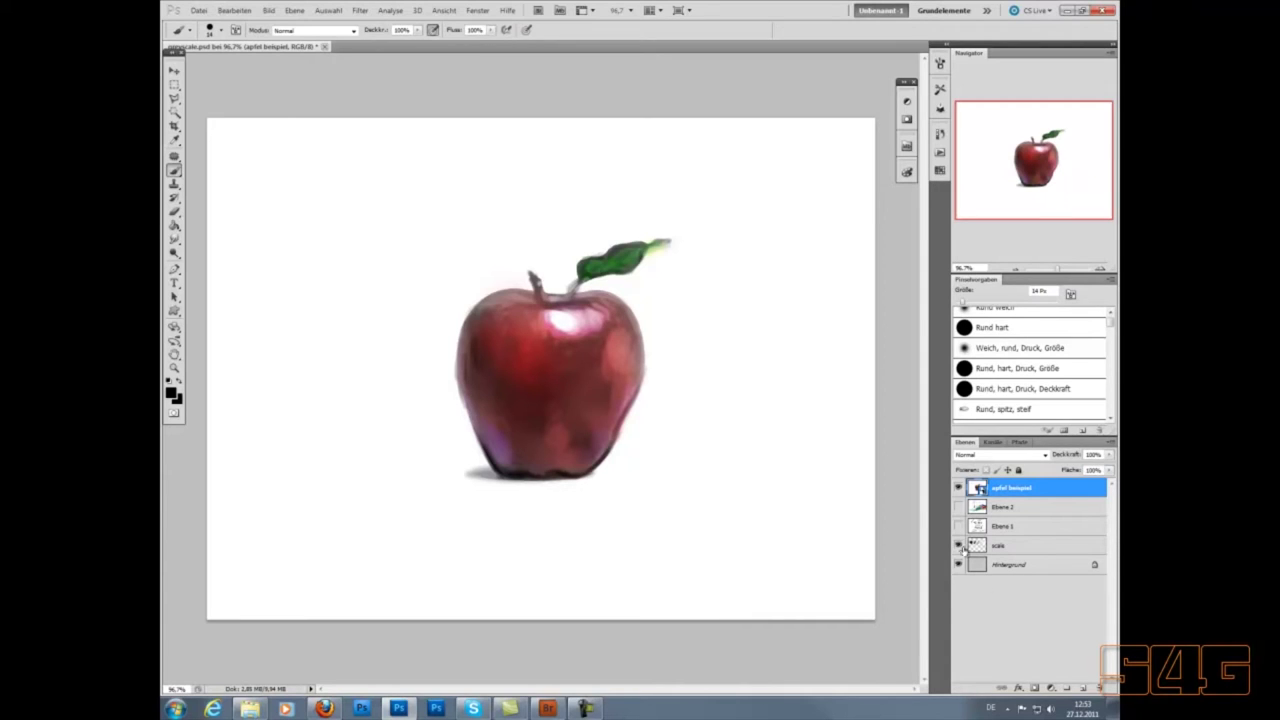
key(ctrl+Tab)
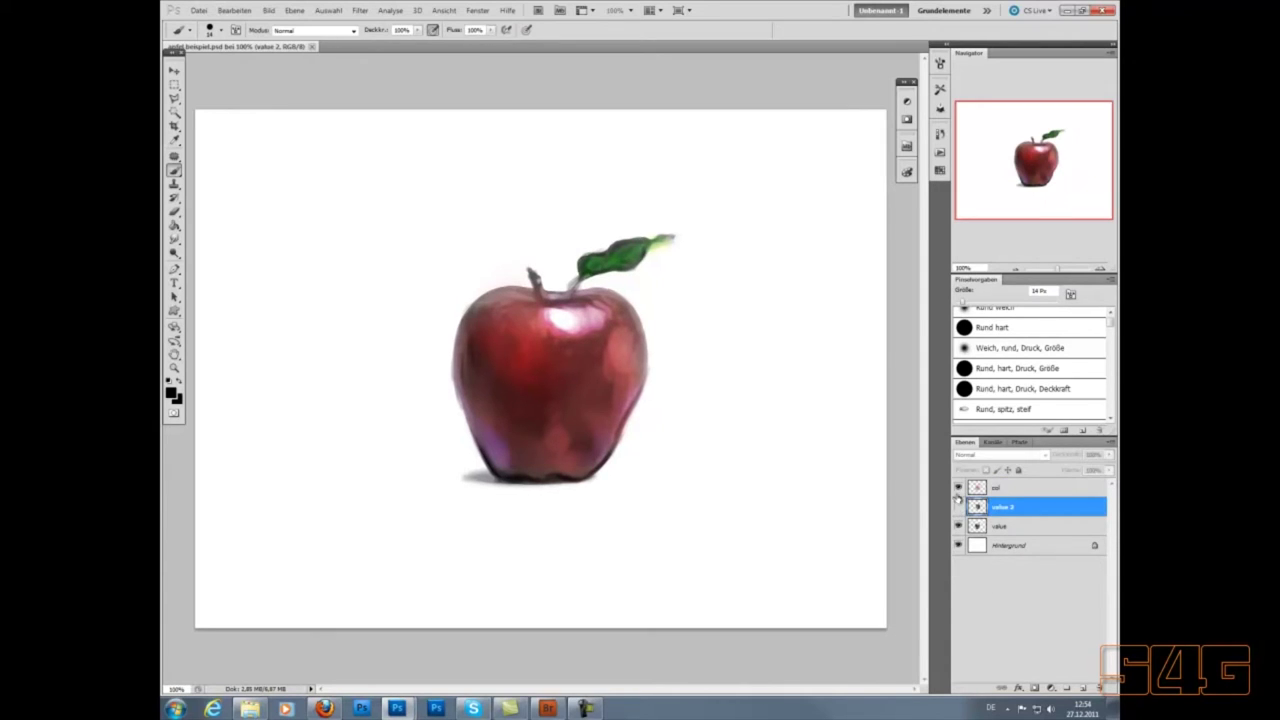
Hide the col layer to reveal the greyscale apple and add Ebene 1 above value 2.
click(958, 488)
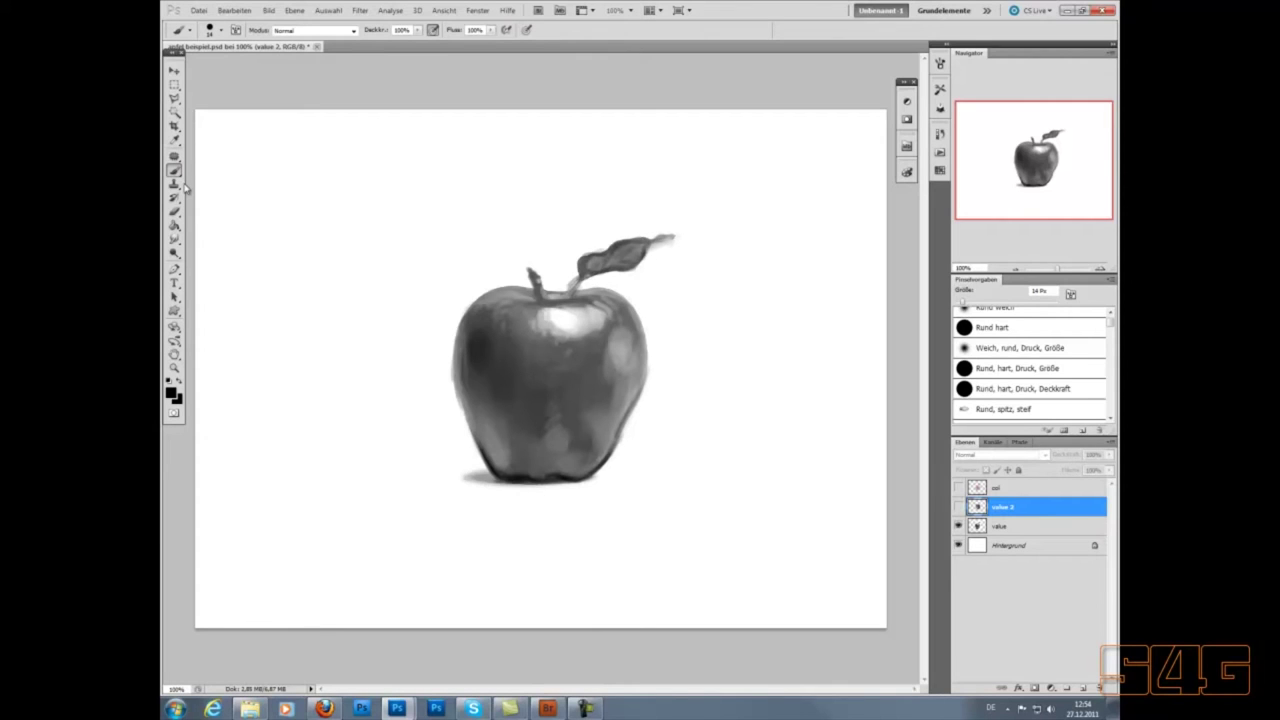
click(1083, 688)
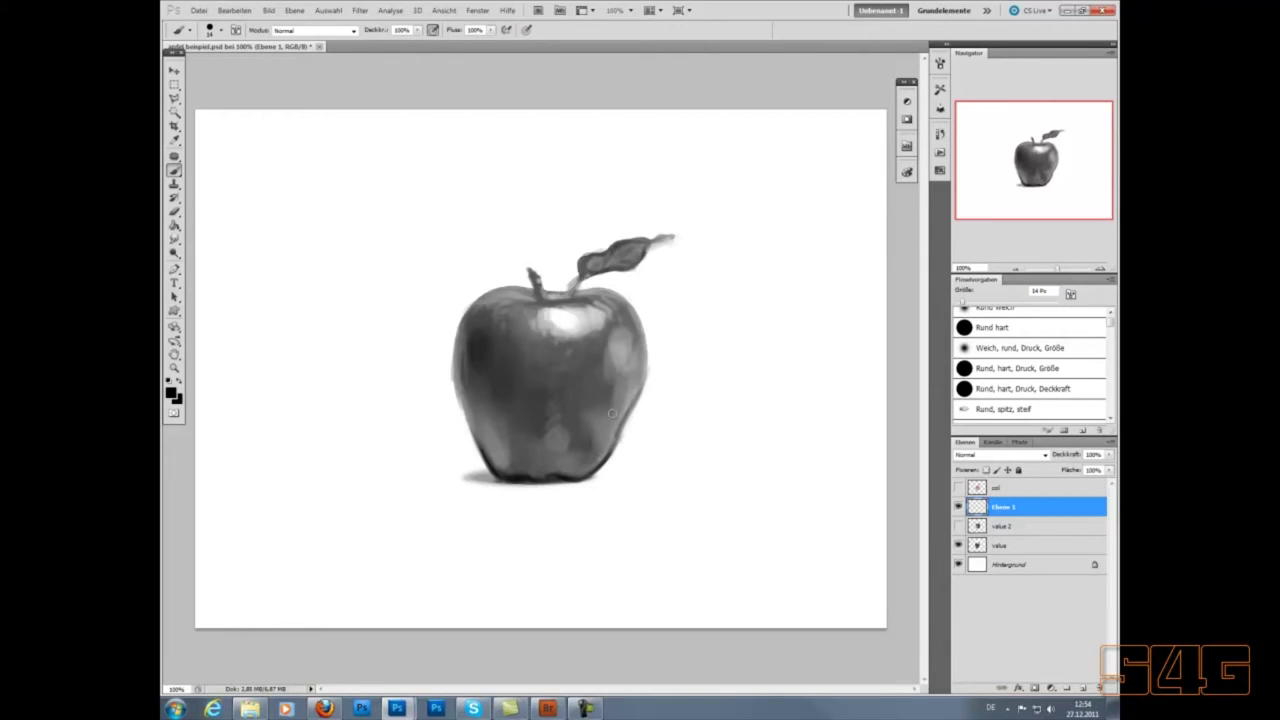
Enlarge the brush to 40 px and paint a mid-grey blob right of the apple.
scroll(612, 413, up, 1)
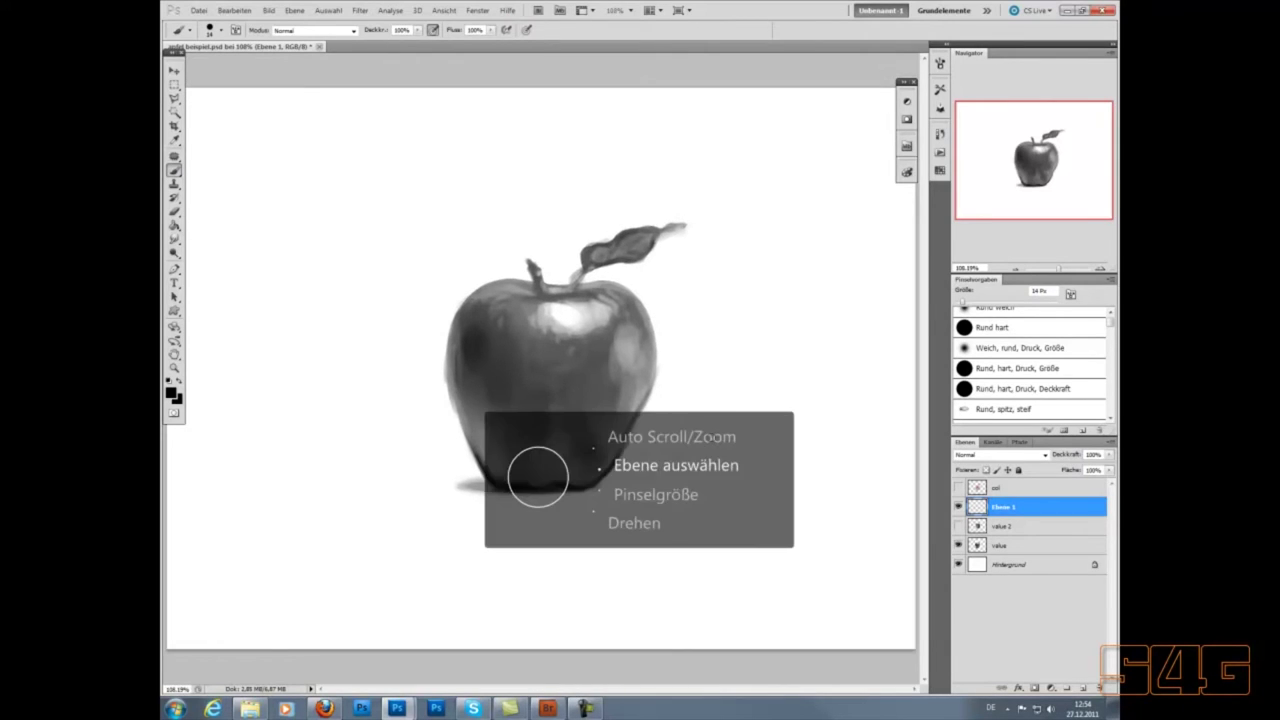
key(bracketright)
key(bracketright)
key(bracketright)
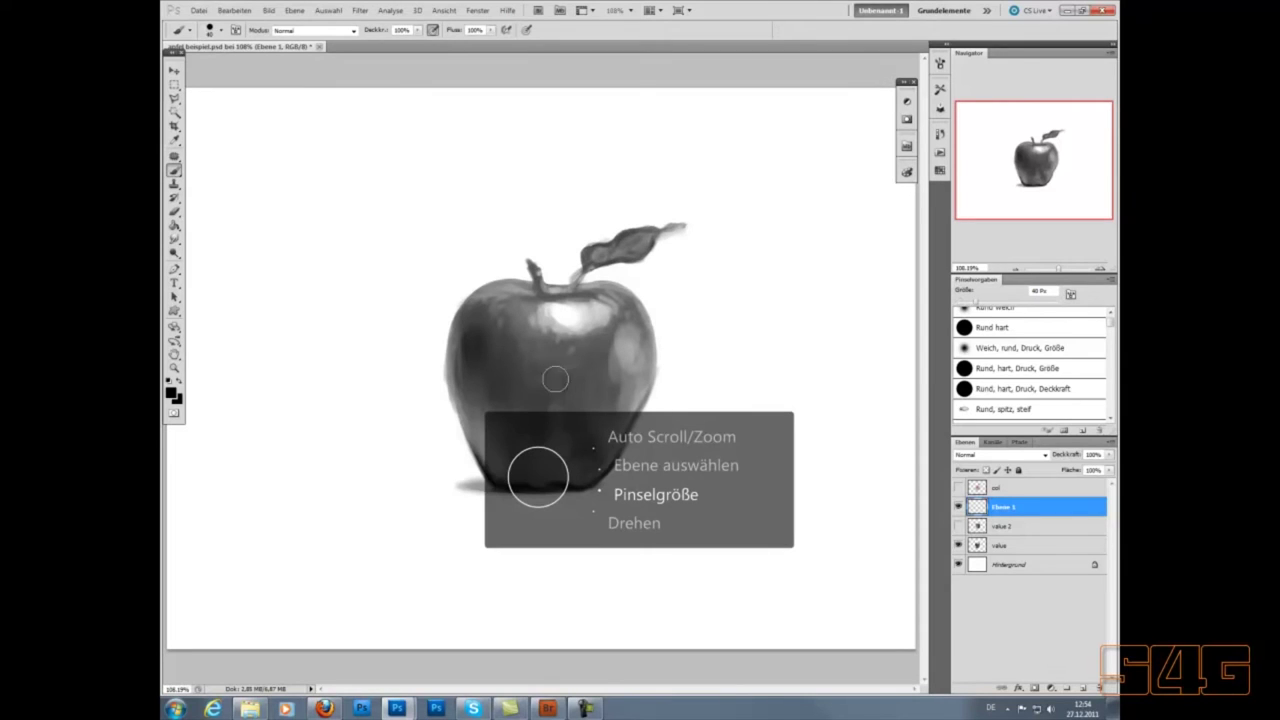
mouse_move(760, 328)
mouse_down()
mouse_move(778, 346)
mouse_move(742, 348)
mouse_move(806, 350)
mouse_move(760, 330)
mouse_move(767, 412)
mouse_move(742, 420)
mouse_move(810, 320)
mouse_move(762, 410)
mouse_move(730, 320)
mouse_up()
mouse_move(760, 422)
mouse_down()
mouse_move(790, 390)
mouse_move(738, 375)
mouse_move(775, 398)
mouse_move(795, 388)
mouse_move(815, 415)
mouse_move(766, 366)
mouse_move(742, 390)
mouse_move(785, 288)
mouse_move(761, 389)
mouse_up()
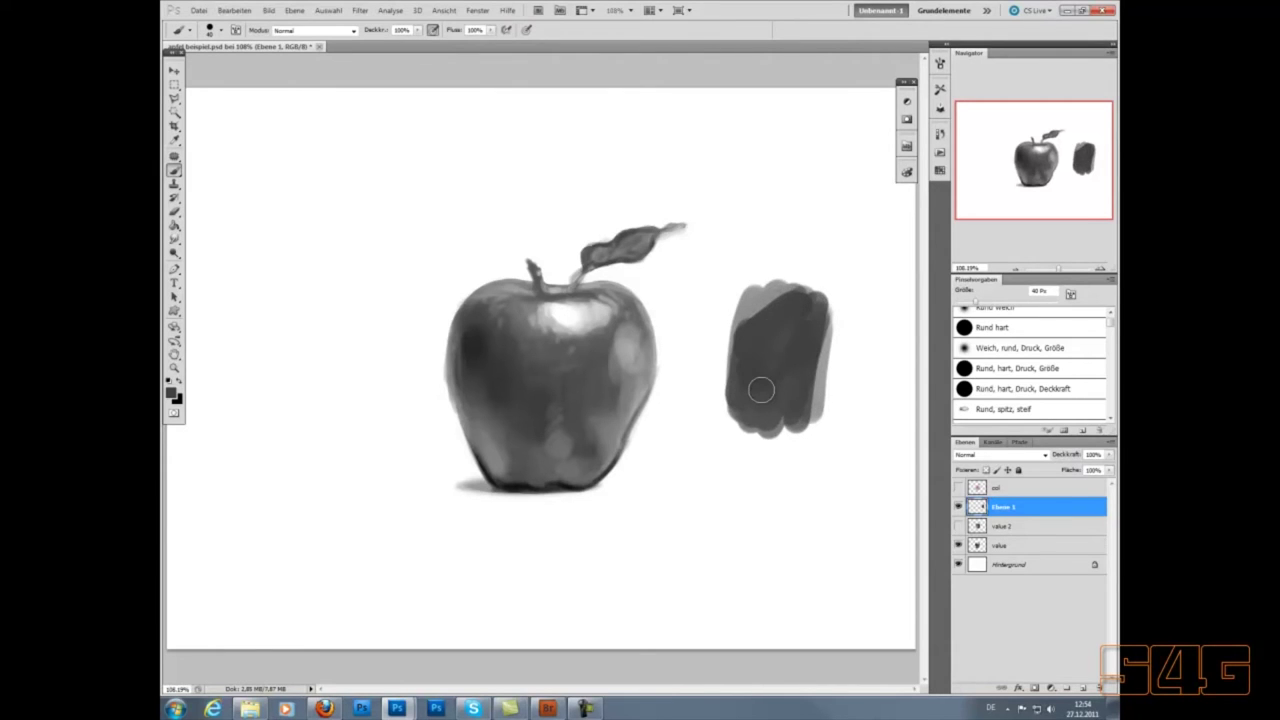
Use darker and lighter greys sampled from the apple for the jar's dark base and light top.
alt+click(573, 483)
drag(750, 427, 808, 427)
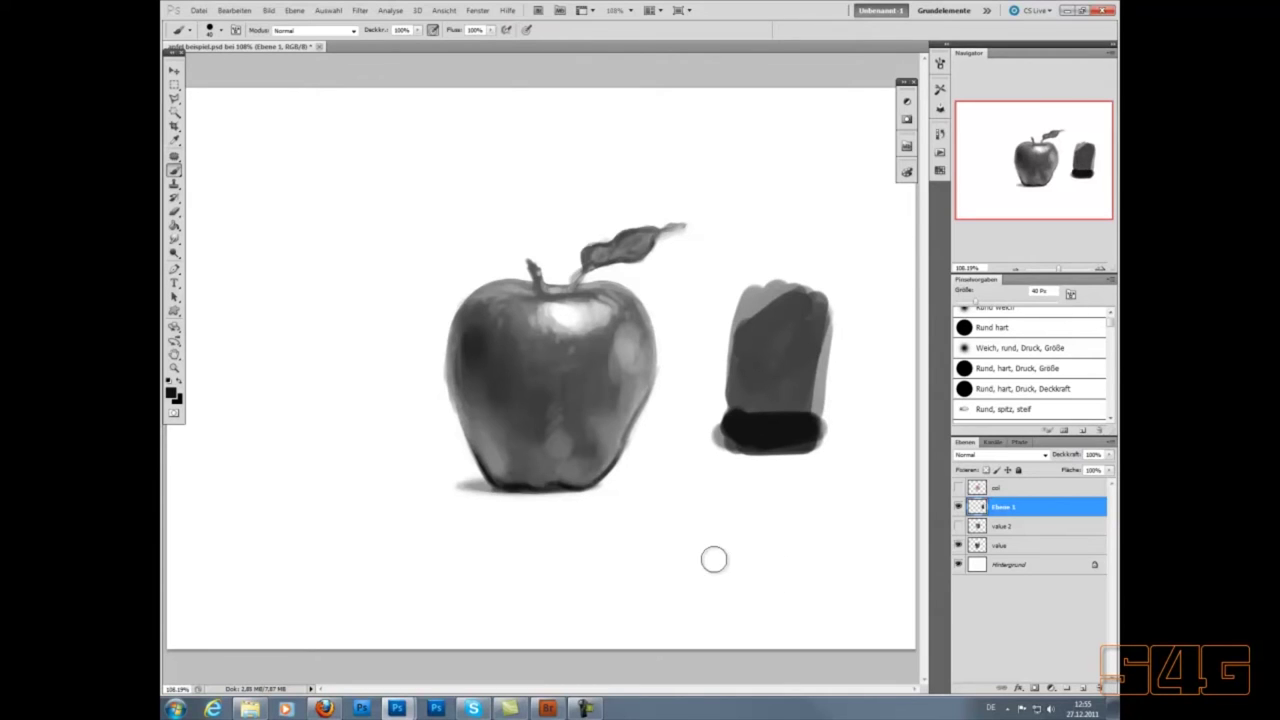
alt+click(629, 356)
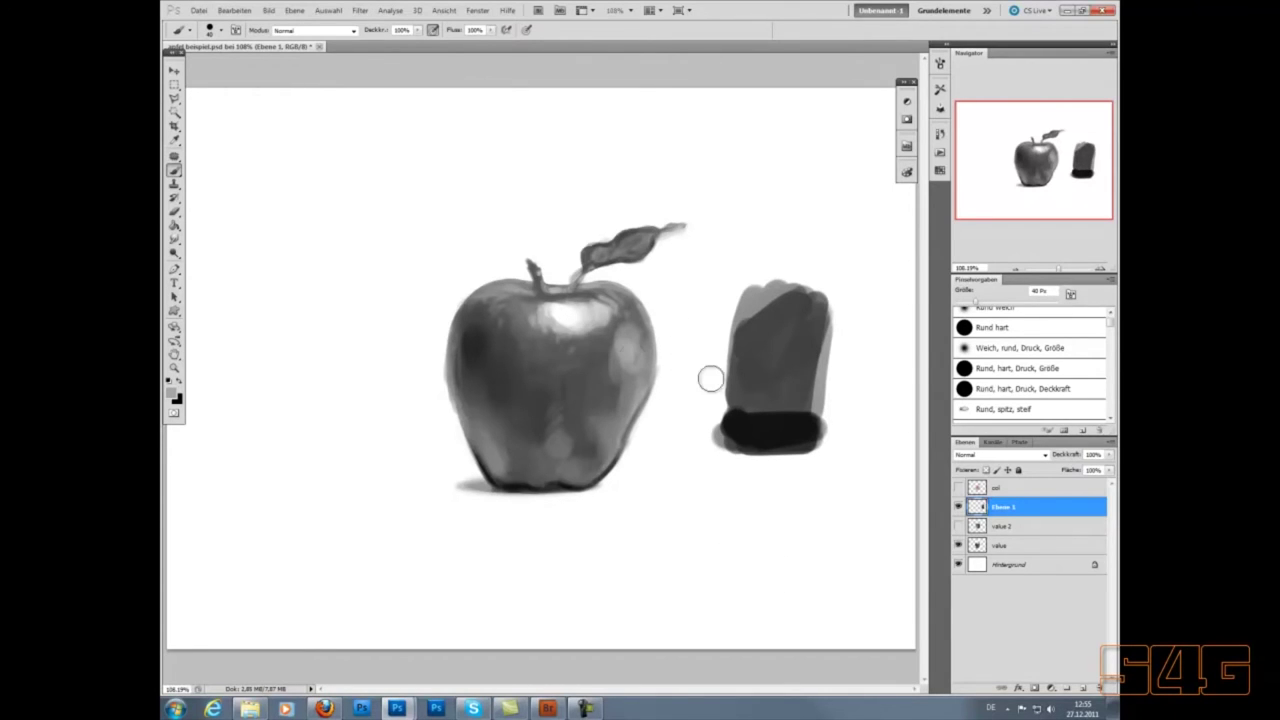
mouse_move(800, 298)
mouse_down()
mouse_move(750, 297)
mouse_move(749, 277)
mouse_move(794, 278)
mouse_move(757, 280)
mouse_move(777, 277)
mouse_up()
alt+click(566, 316)
With a 25 px brush, add a light highlight on the jar top and repaint its dark band.
key(bracketleft)
key(bracketleft)
key(bracketleft)
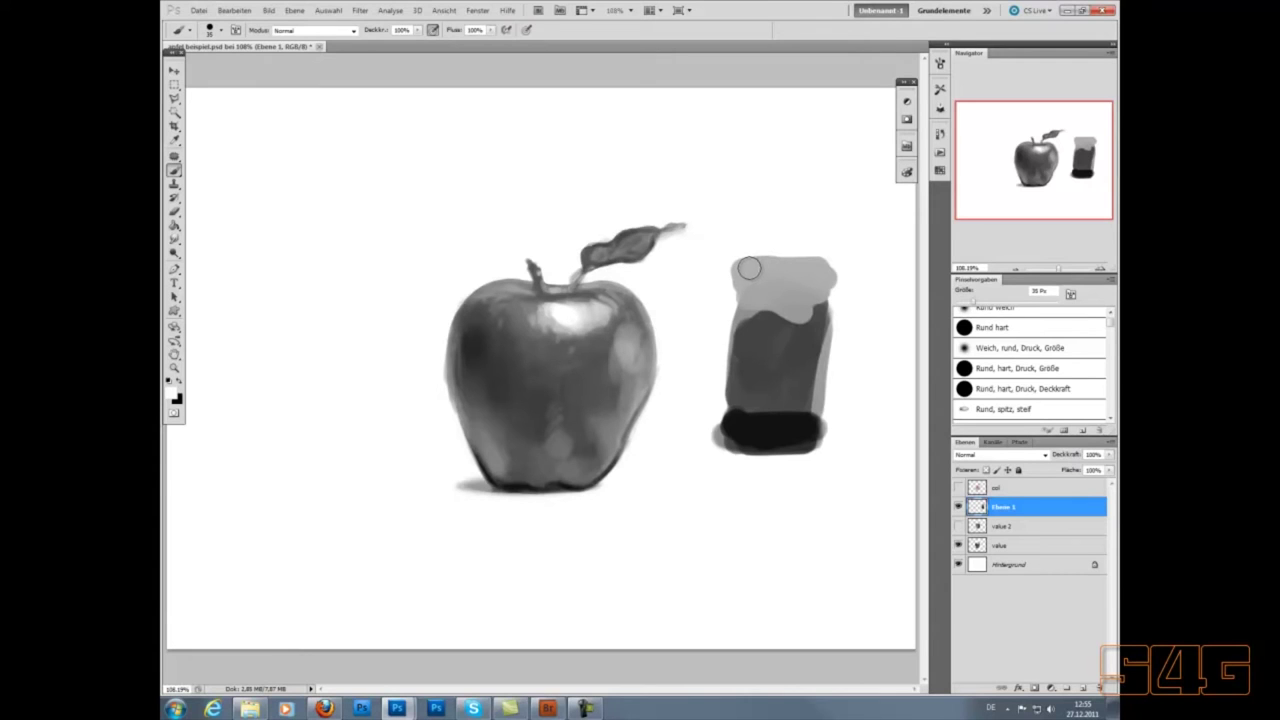
drag(737, 266, 824, 272)
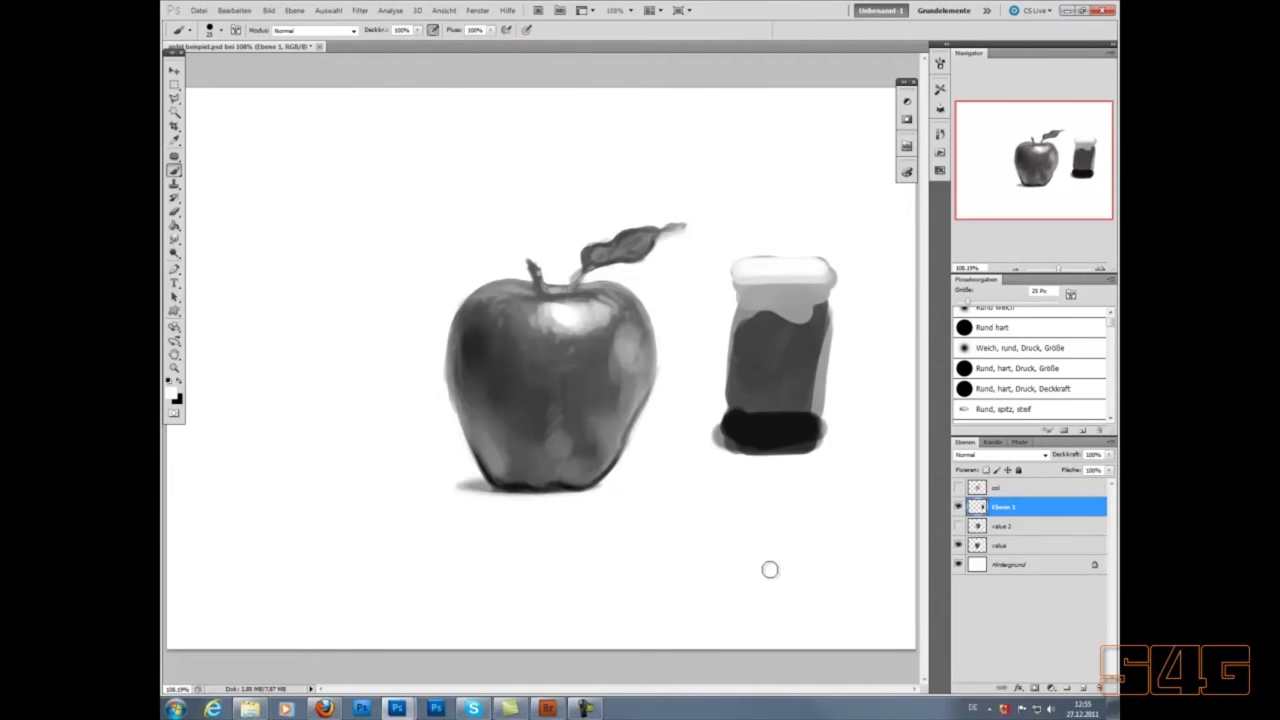
alt+click(756, 415)
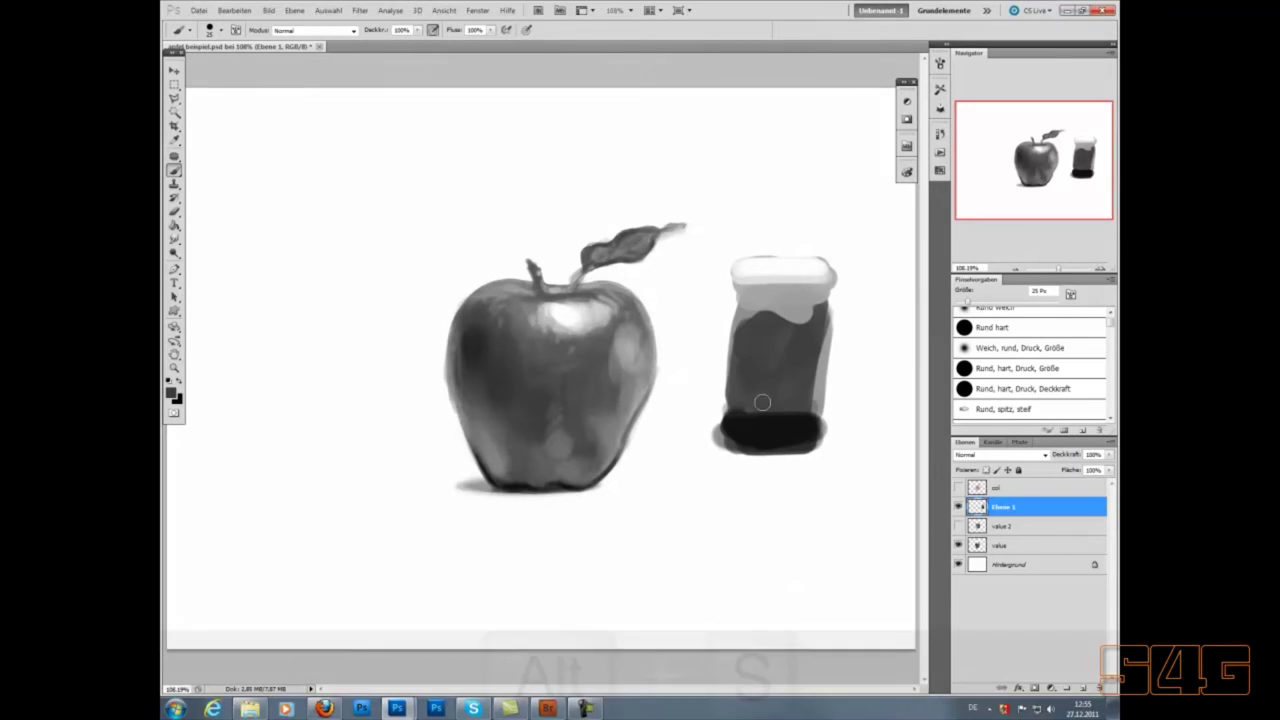
mouse_move(729, 410)
mouse_down()
mouse_move(810, 412)
mouse_move(807, 398)
mouse_up()
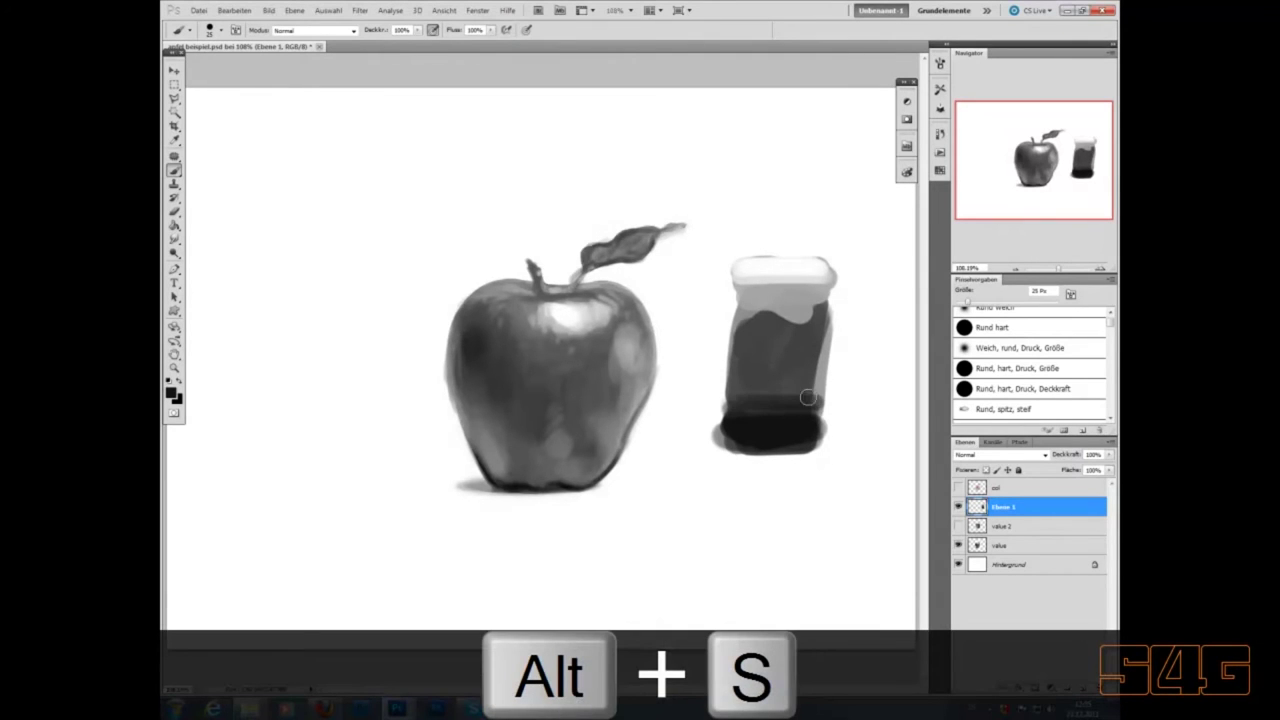
alt+click(785, 264)
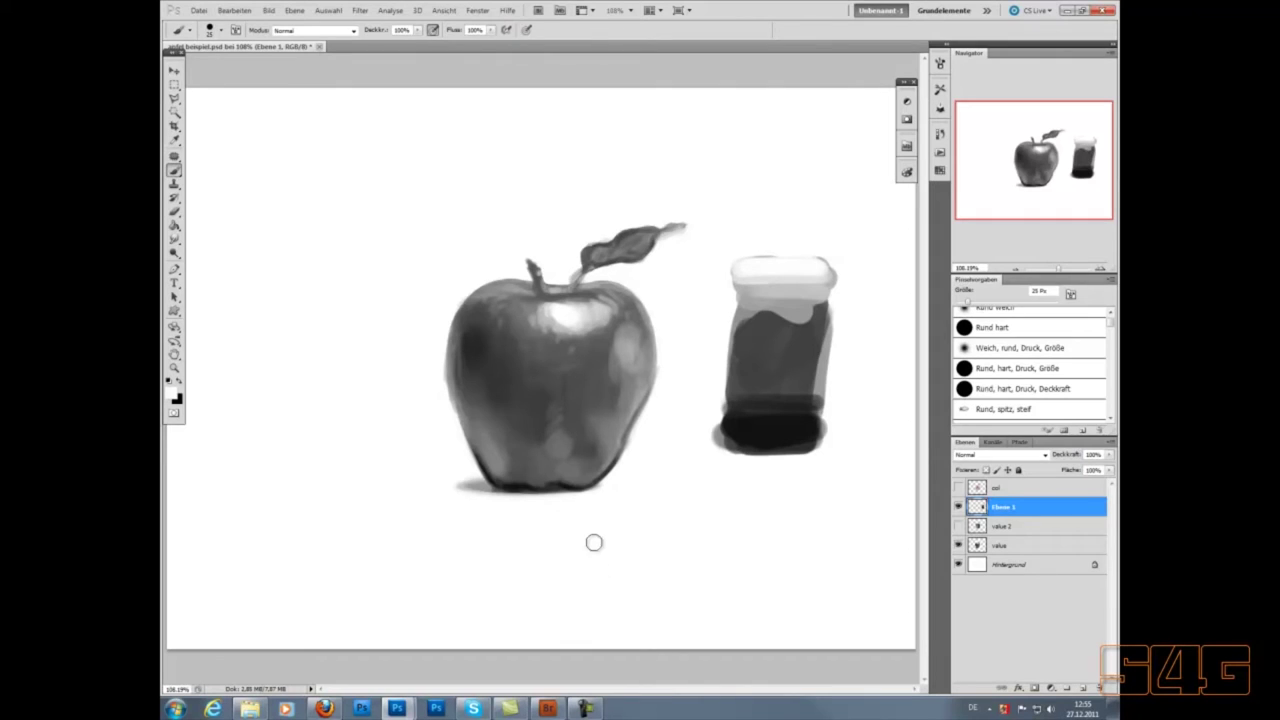
Paint a grey shadow under the apple and show the 'col' colour layer.
alt+click(543, 486)
drag(492, 490, 600, 491)
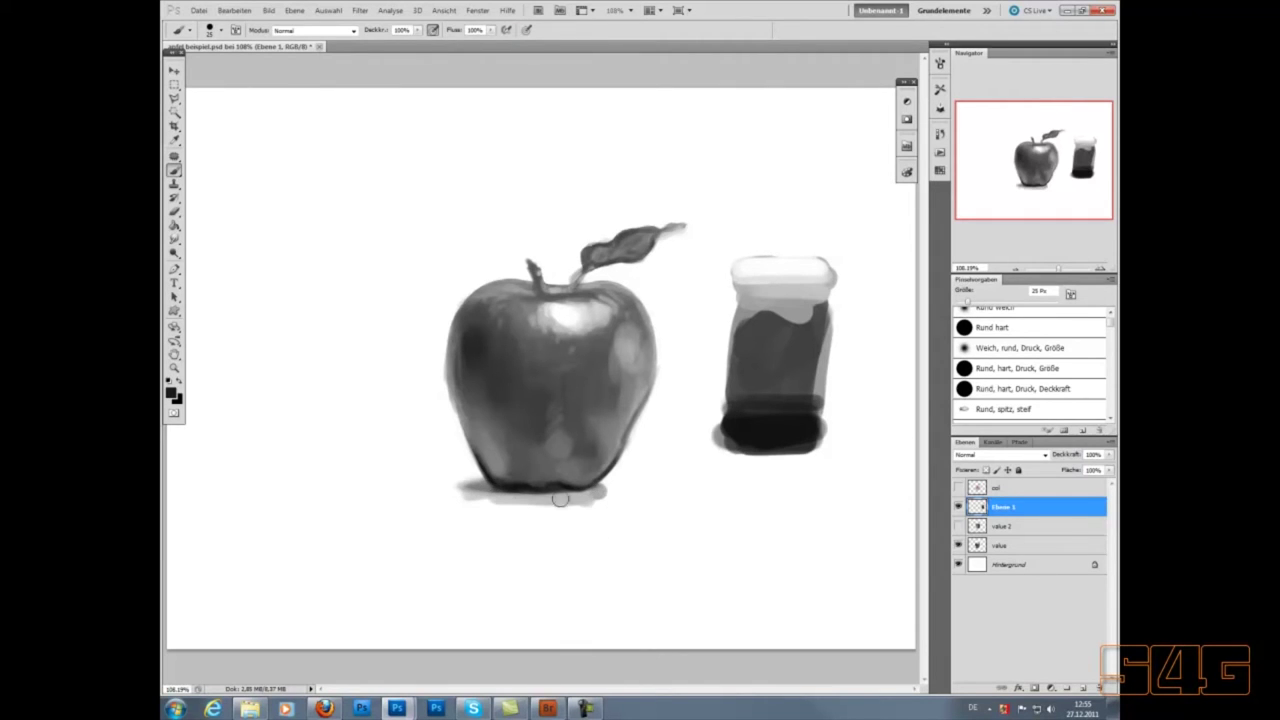
alt+click(483, 349)
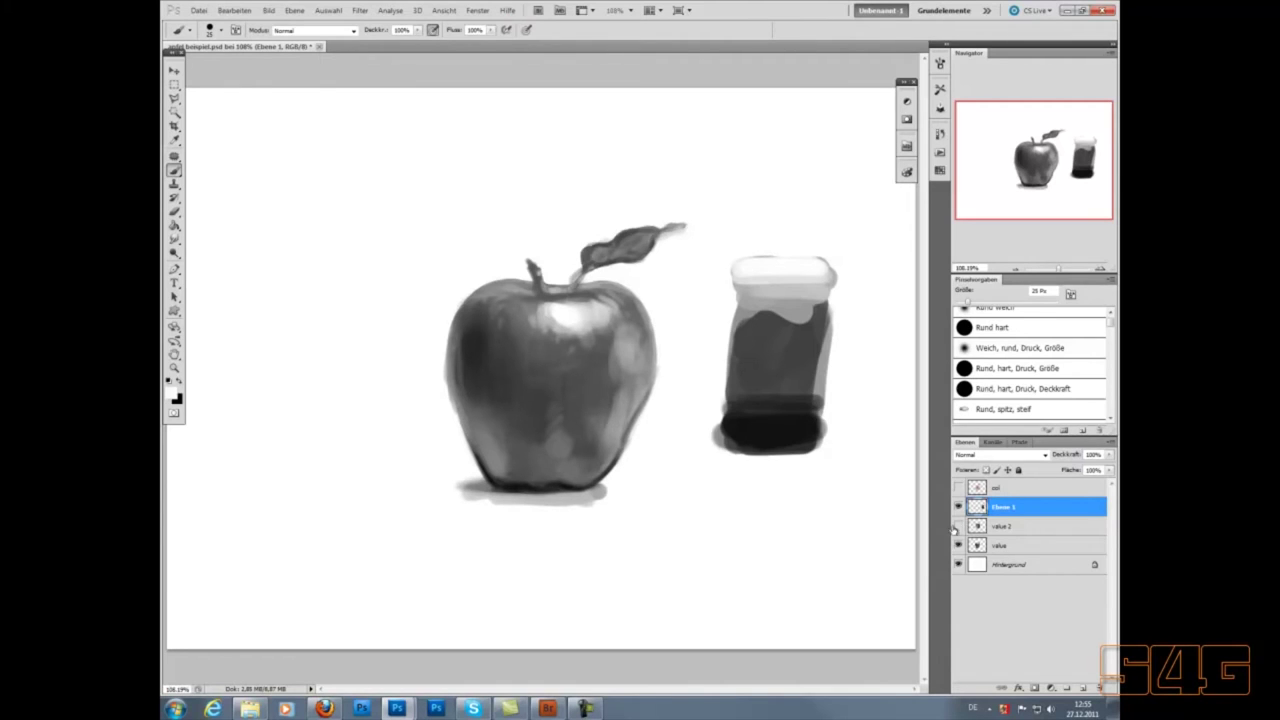
click(958, 487)
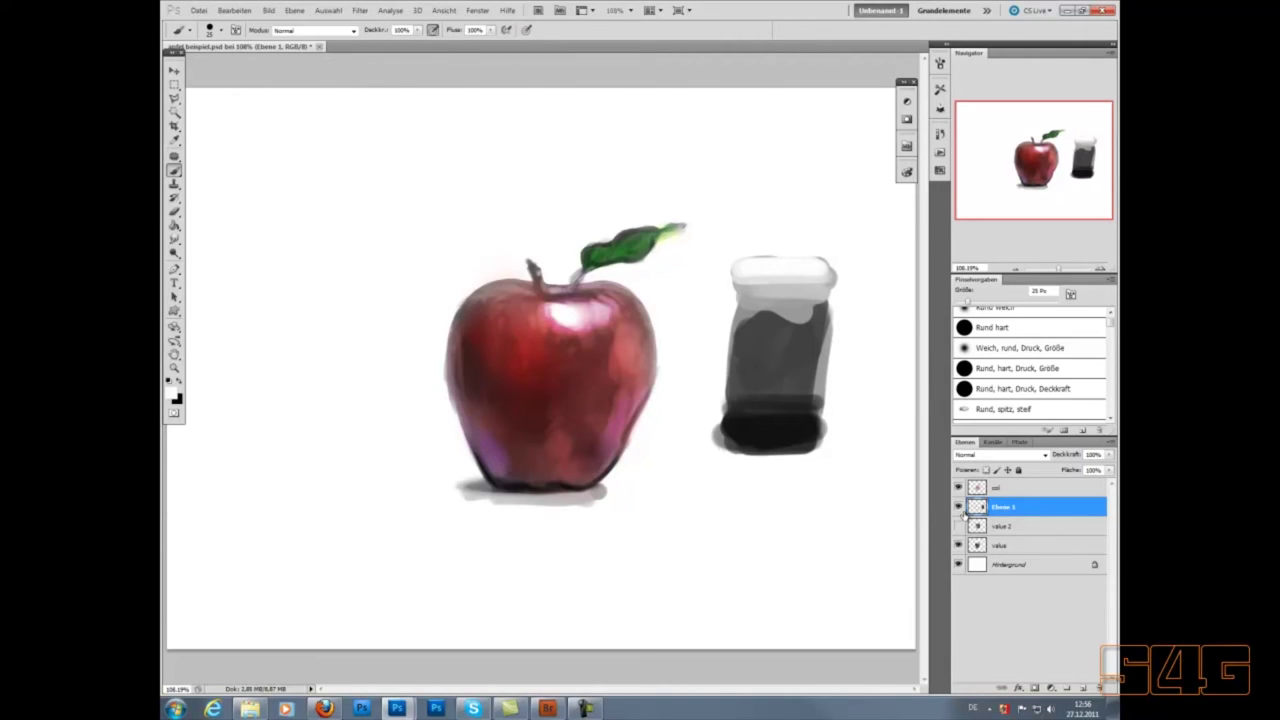
click(958, 487)
click(958, 506)
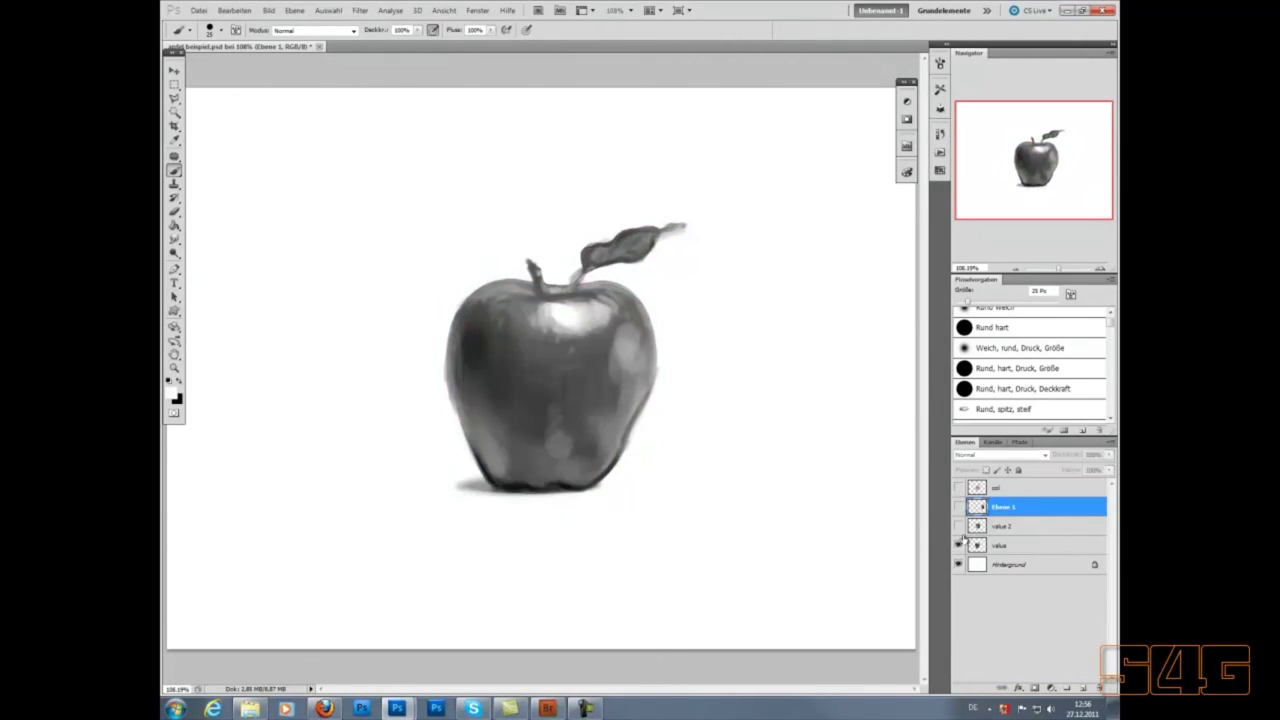
click(958, 525)
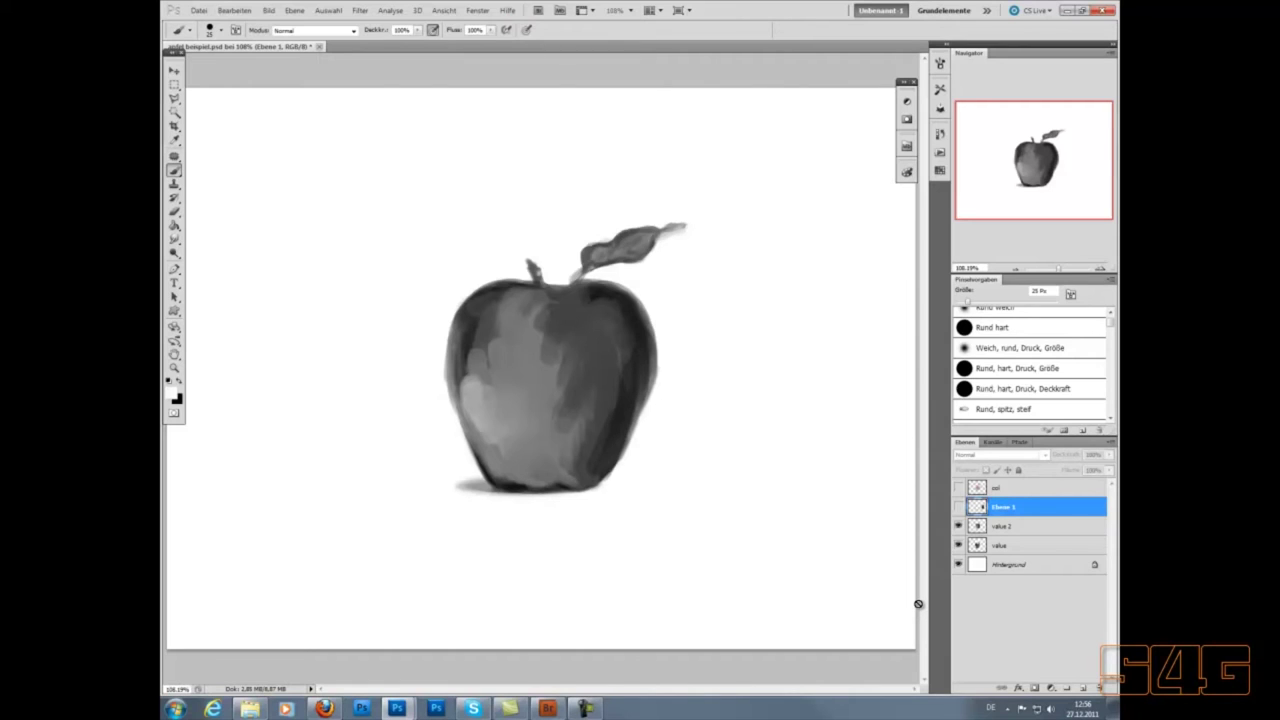
click(958, 487)
click(958, 506)
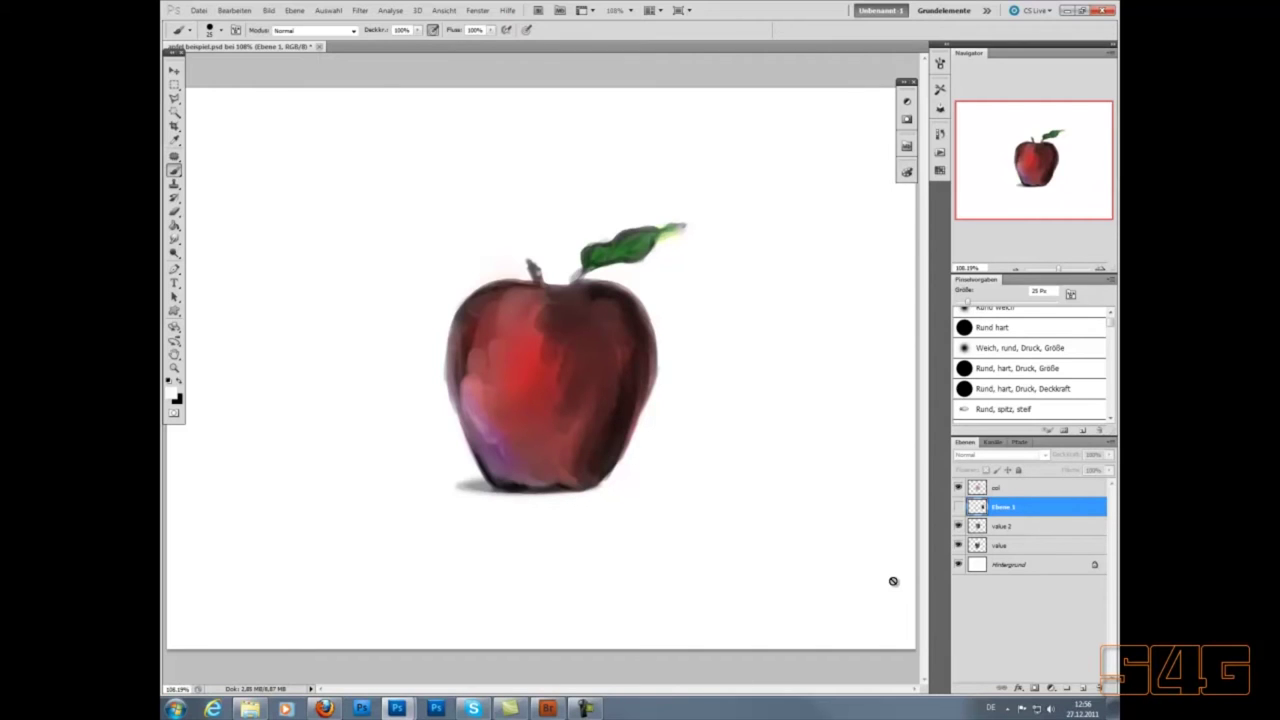
click(958, 506)
click(958, 526)
click(958, 526)
click(958, 527)
click(959, 530)
click(958, 528)
click(958, 530)
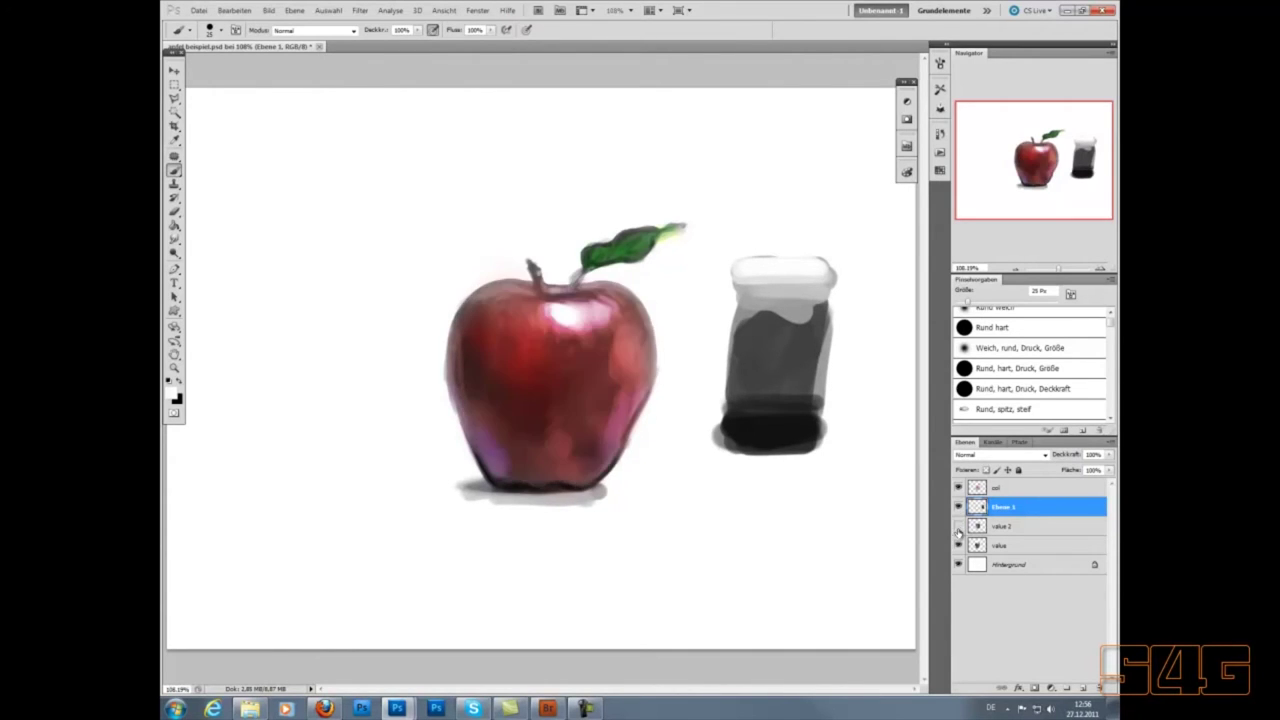
click(958, 527)
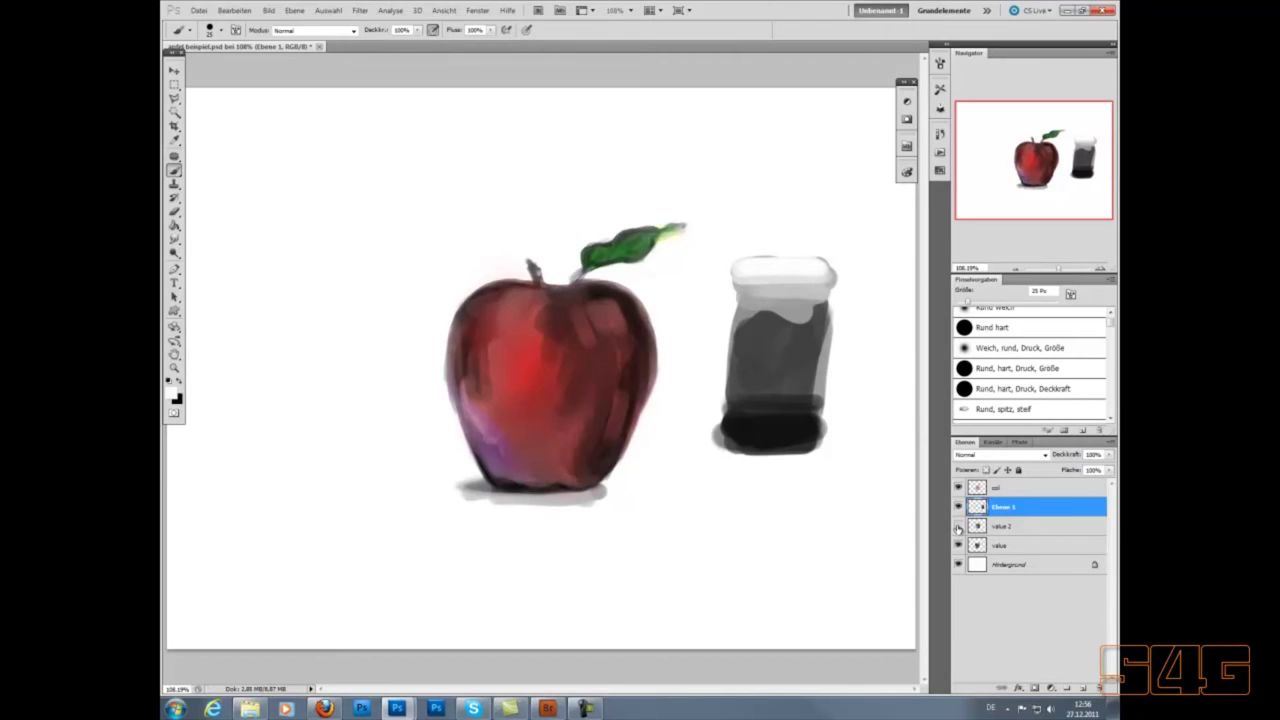
click(958, 528)
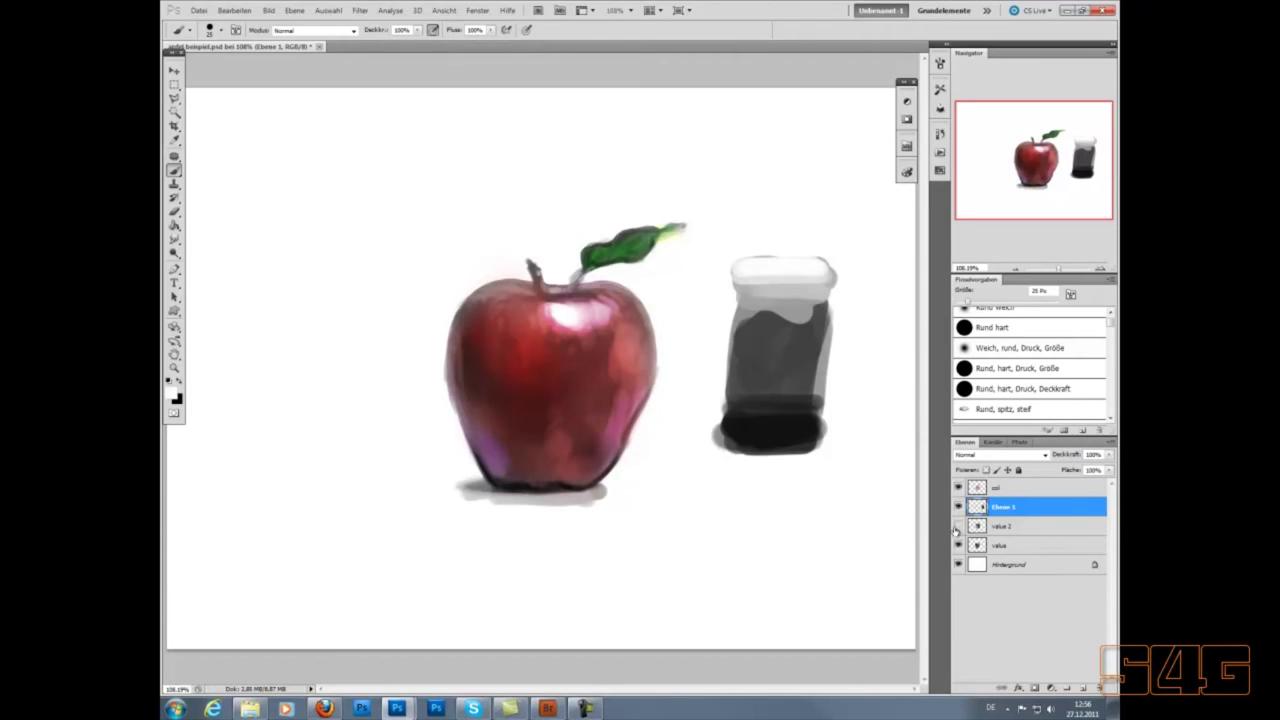
click(958, 528)
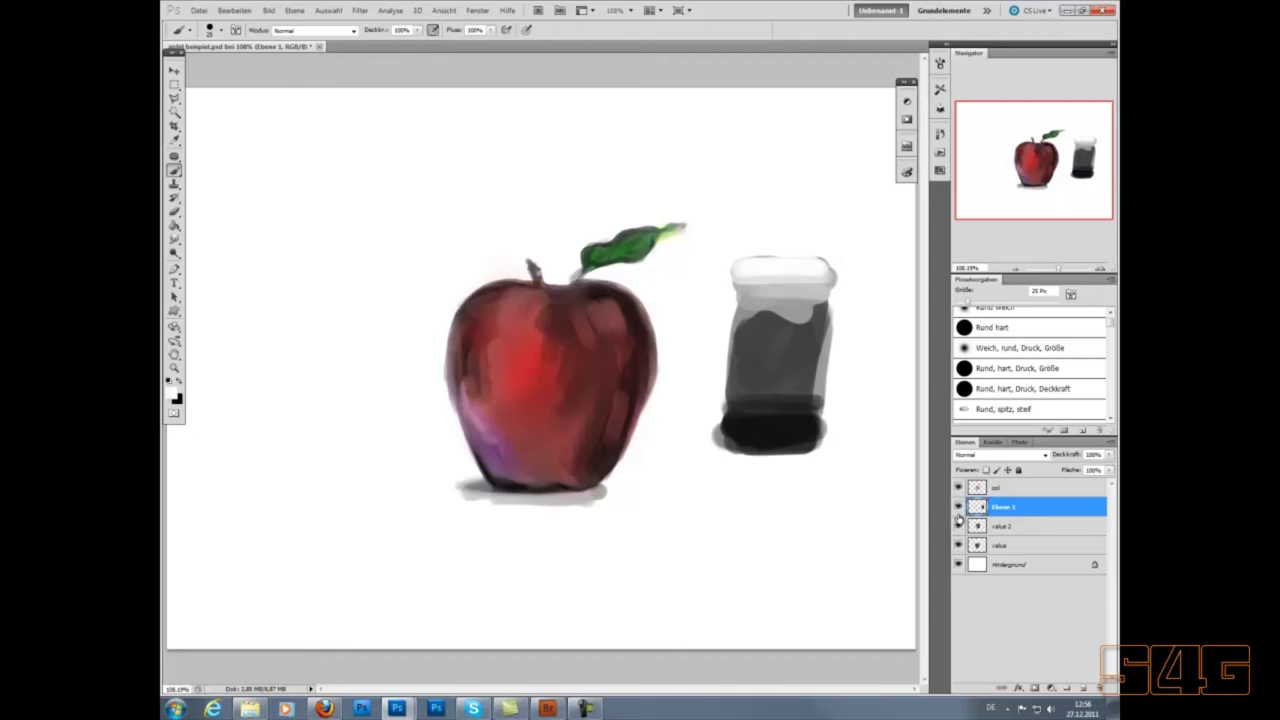
click(958, 508)
click(958, 507)
click(958, 527)
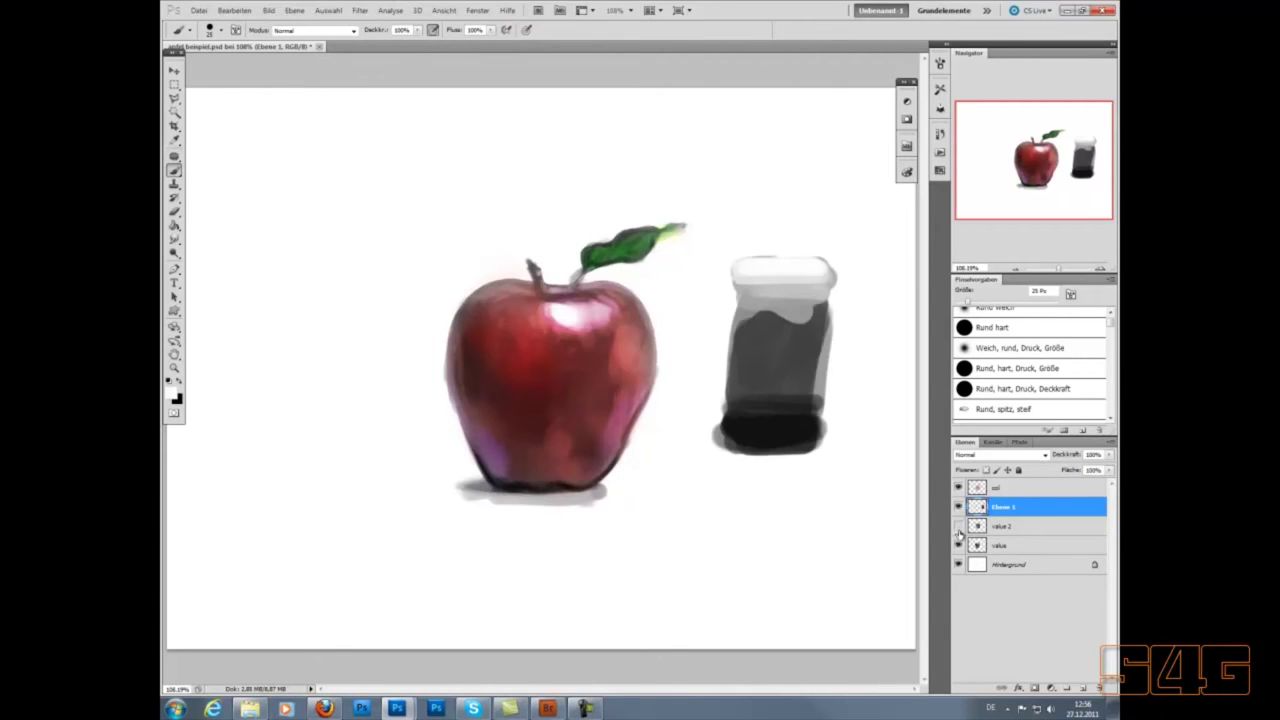
click(1001, 488)
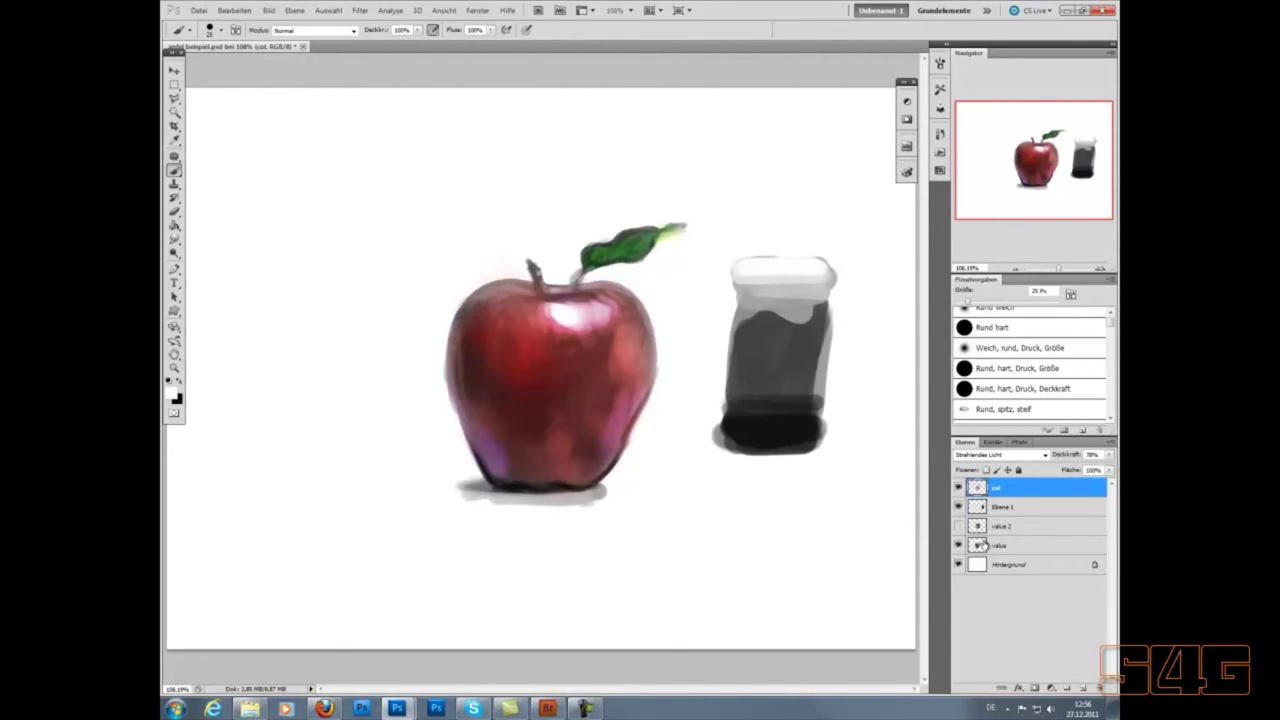
Apply a Hue/Saturation Farbton shift of about -151 so the apple turns blue and leaf purple.
key(ctrl+u)
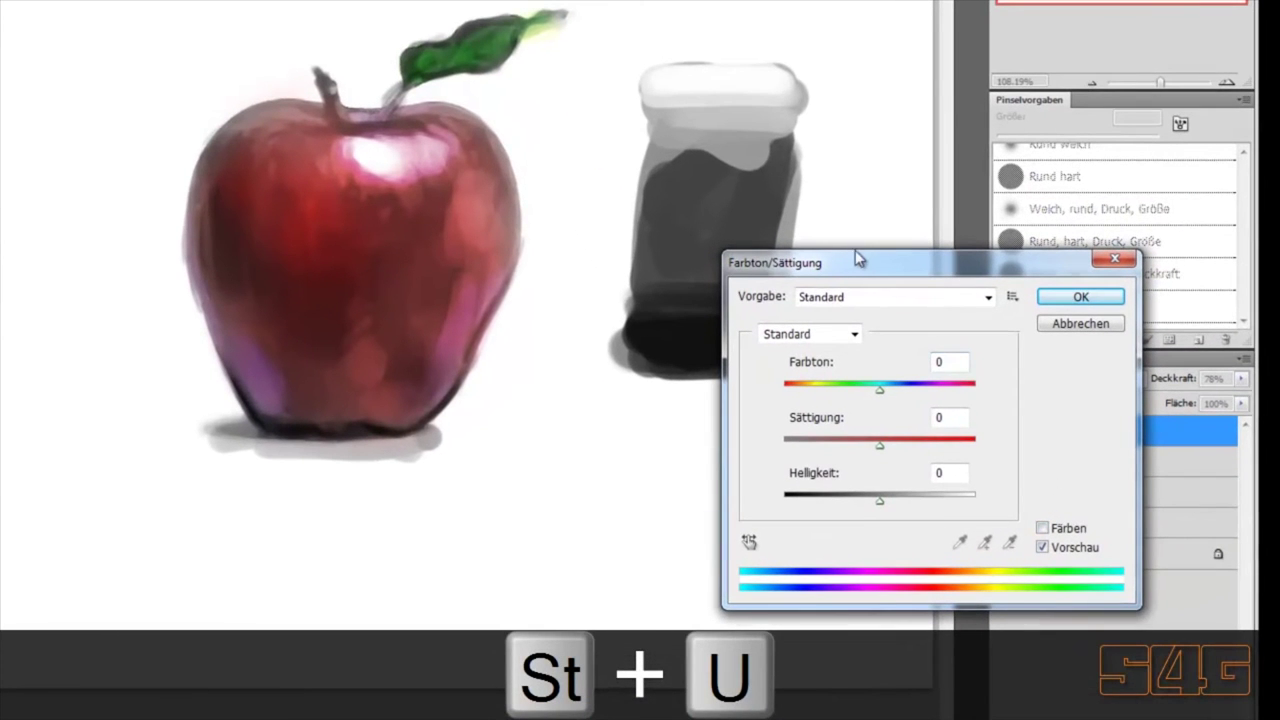
drag(880, 389, 933, 390)
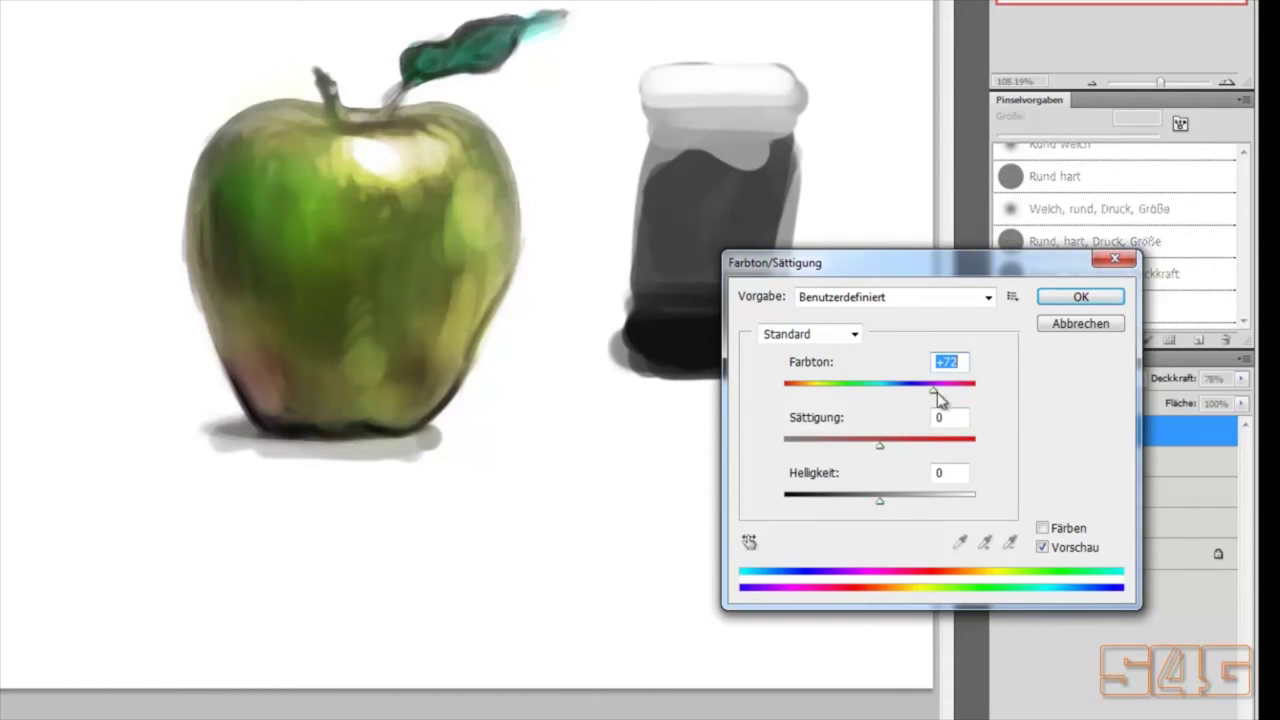
drag(933, 389, 797, 398)
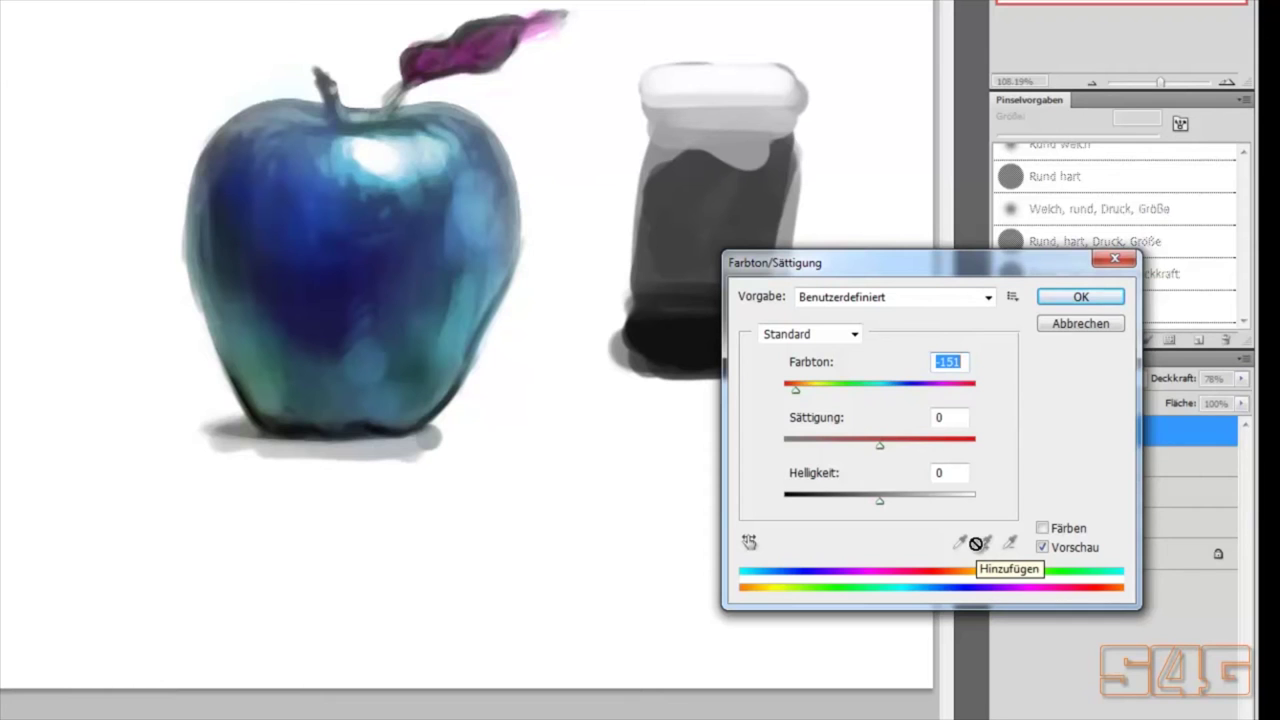
click(1070, 298)
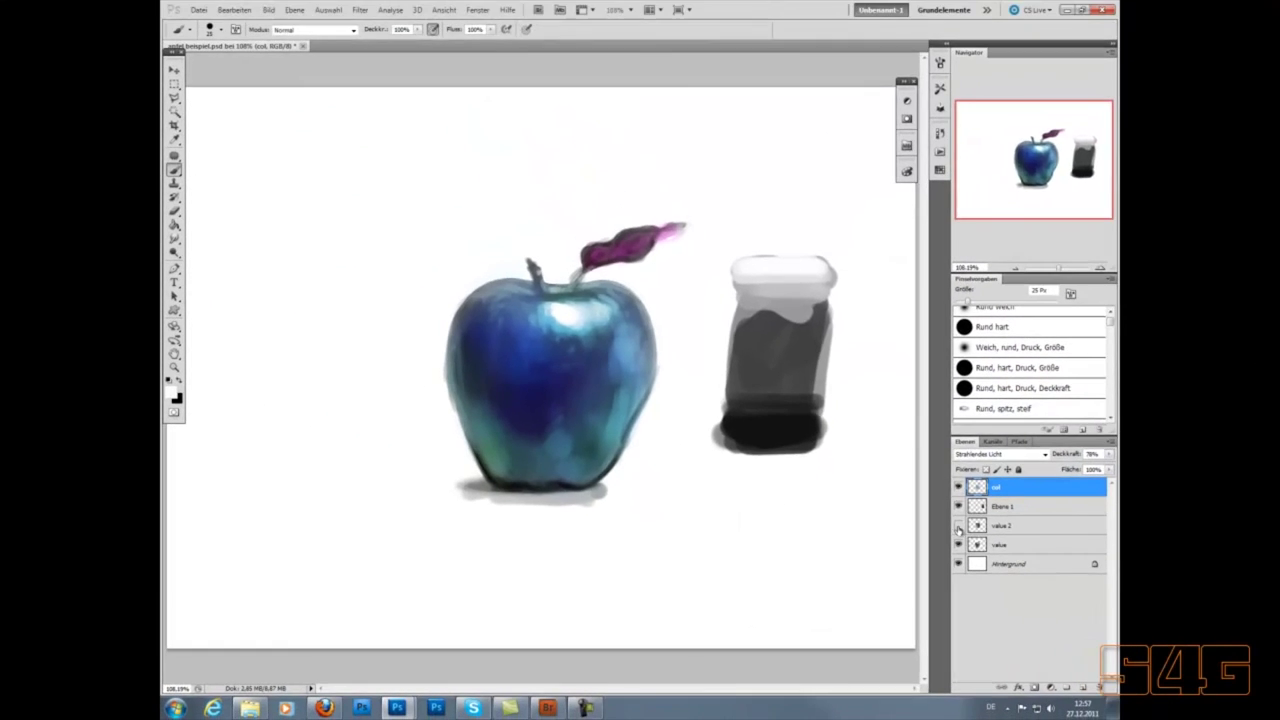
Toggle Ebene 1's visibility off and on, then close apfel beispiel.psd without saving.
click(972, 492)
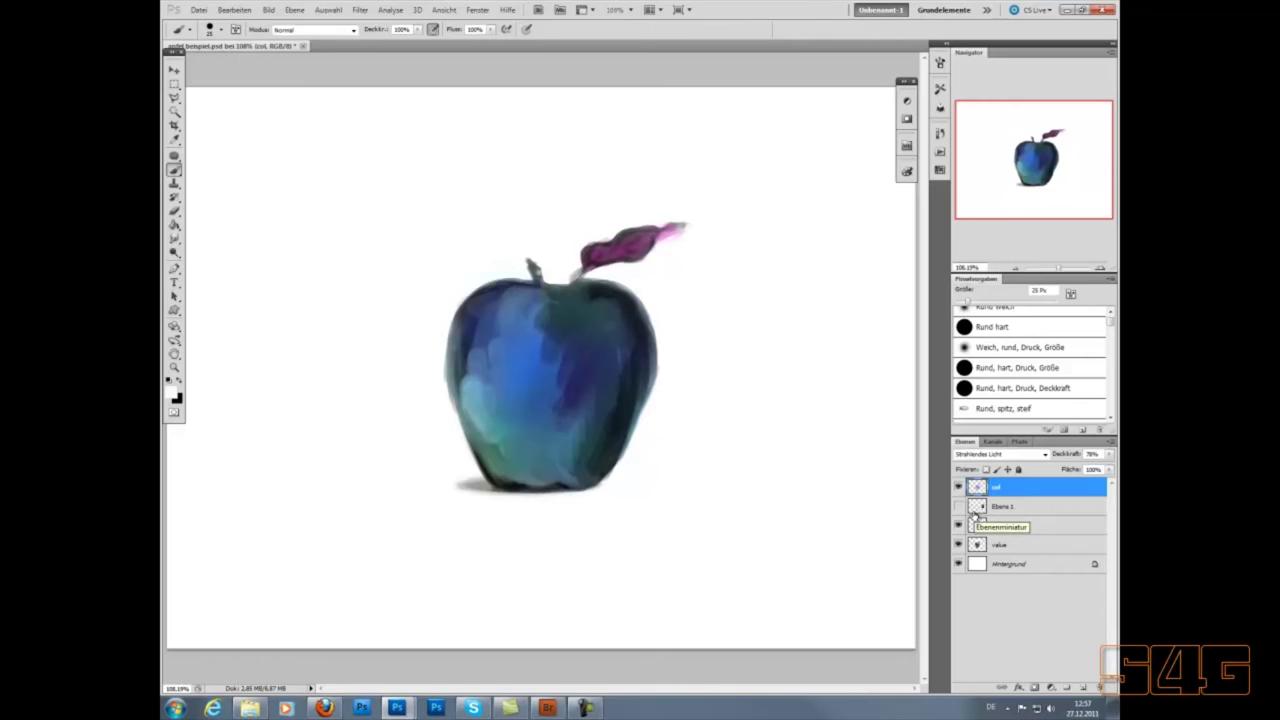
click(958, 507)
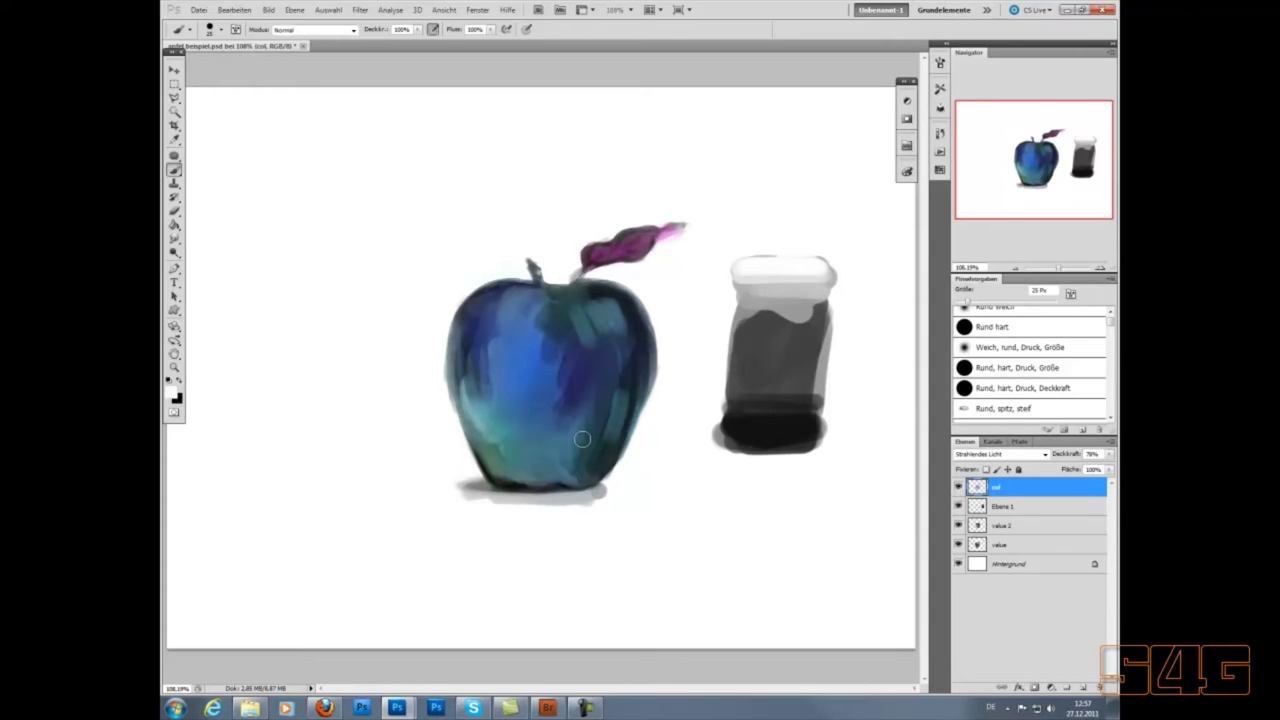
click(303, 46)
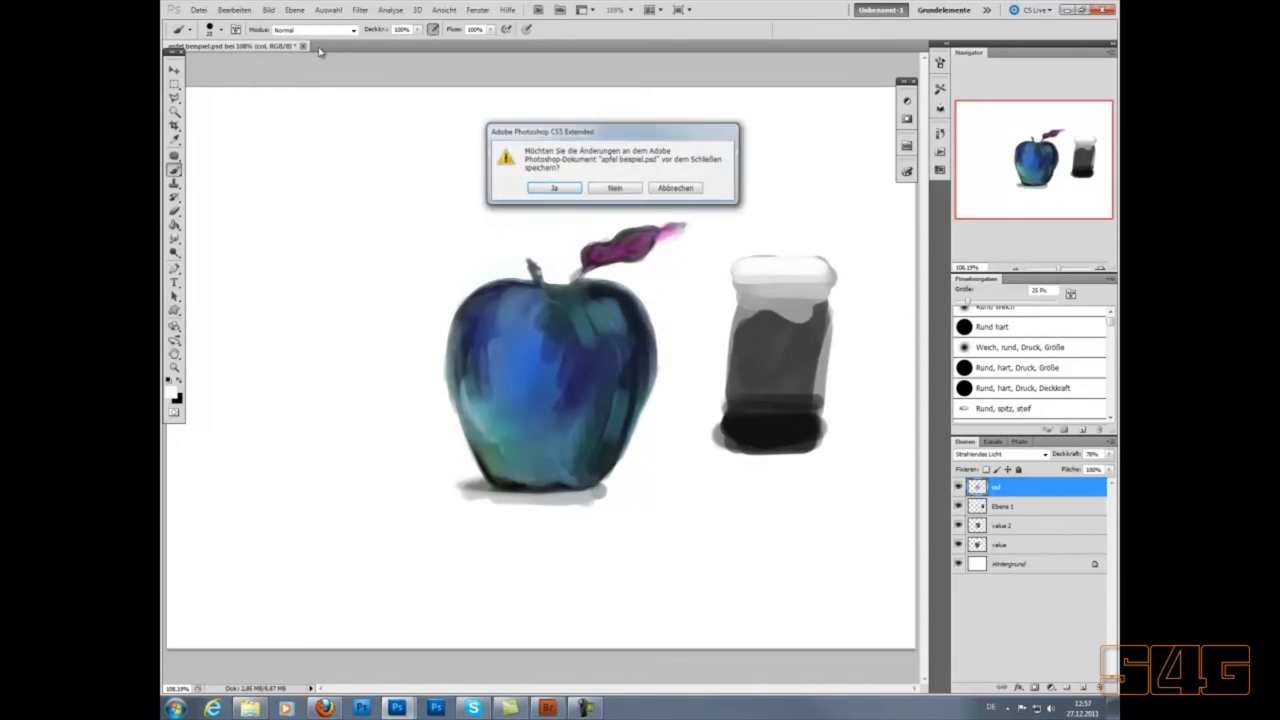
click(612, 189)
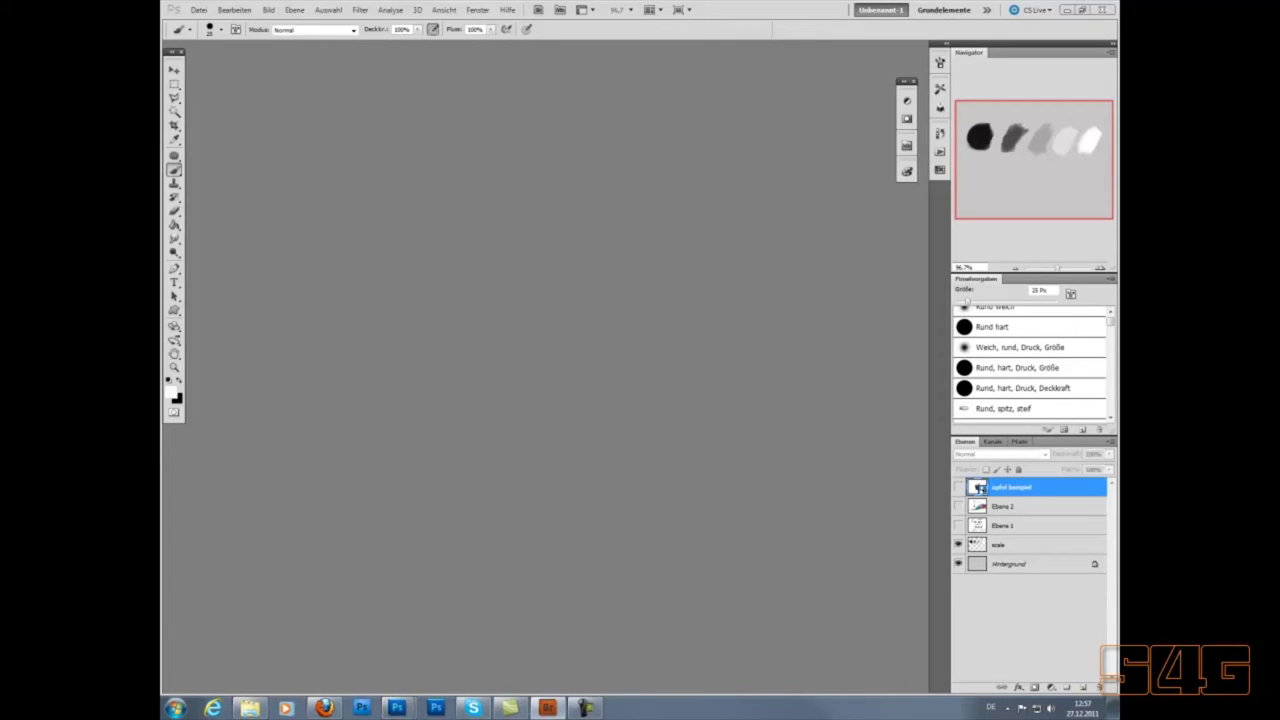
Drag value check.psd from the desktop into Photoshop to open it.
drag(700, 243, 586, 194)
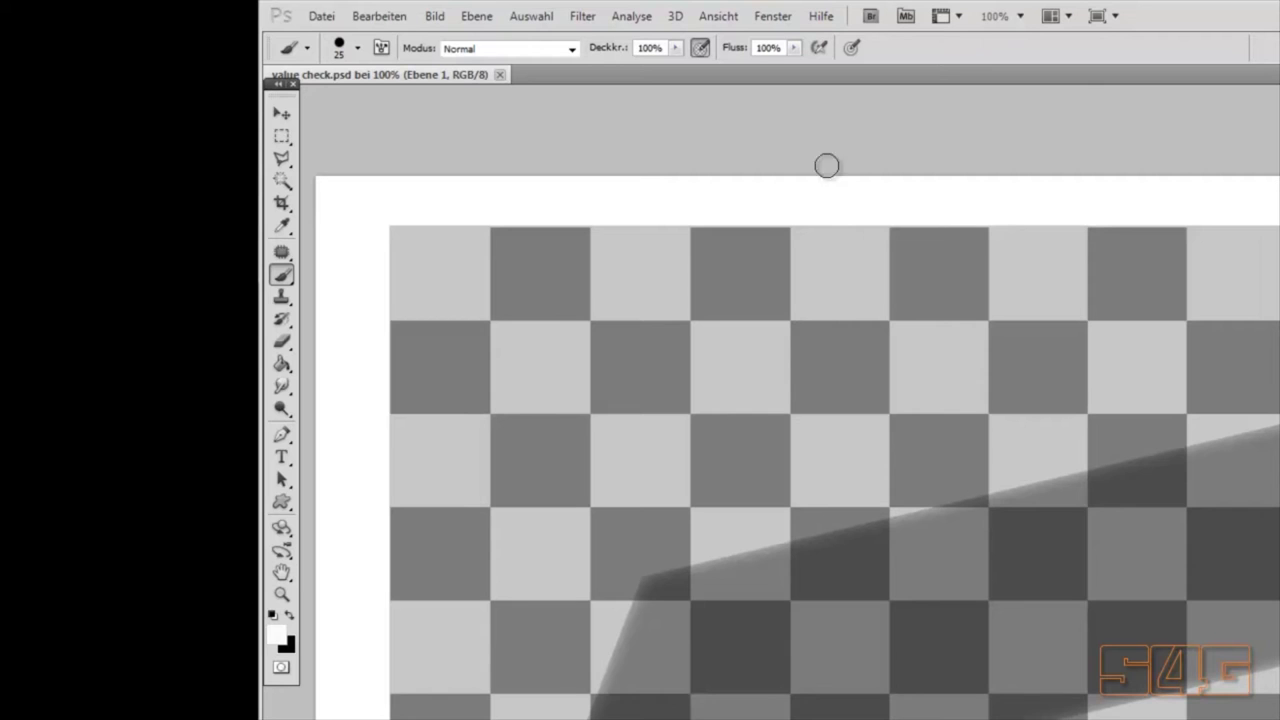
Select the Eyedropper, briefly trying the Color Sampler, and open the Fenster menu for Info.
click(645, 22)
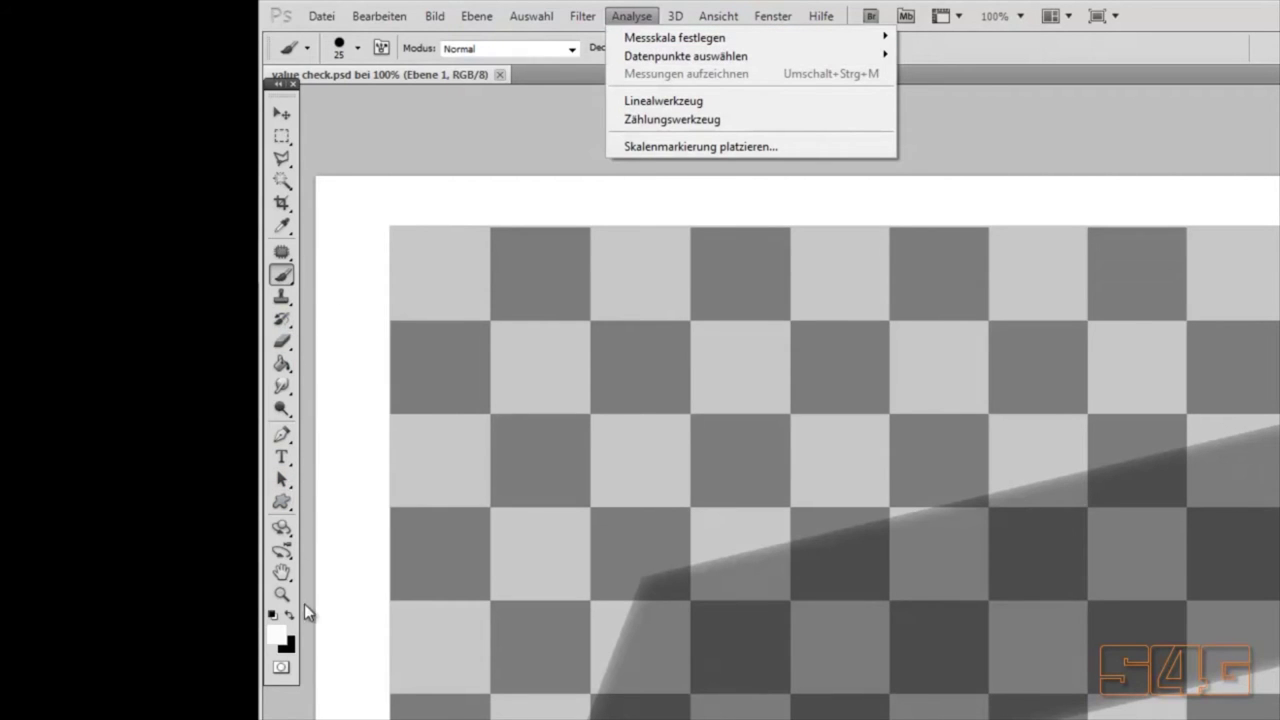
click(283, 229)
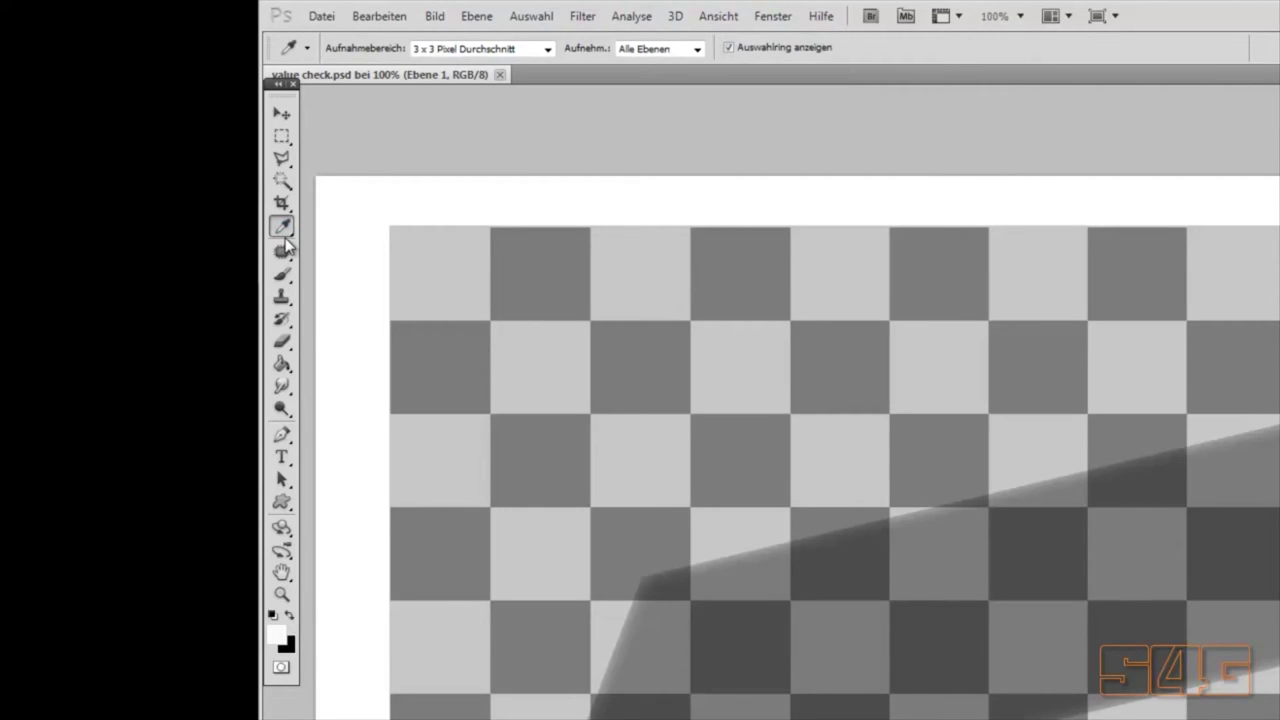
right_click(284, 228)
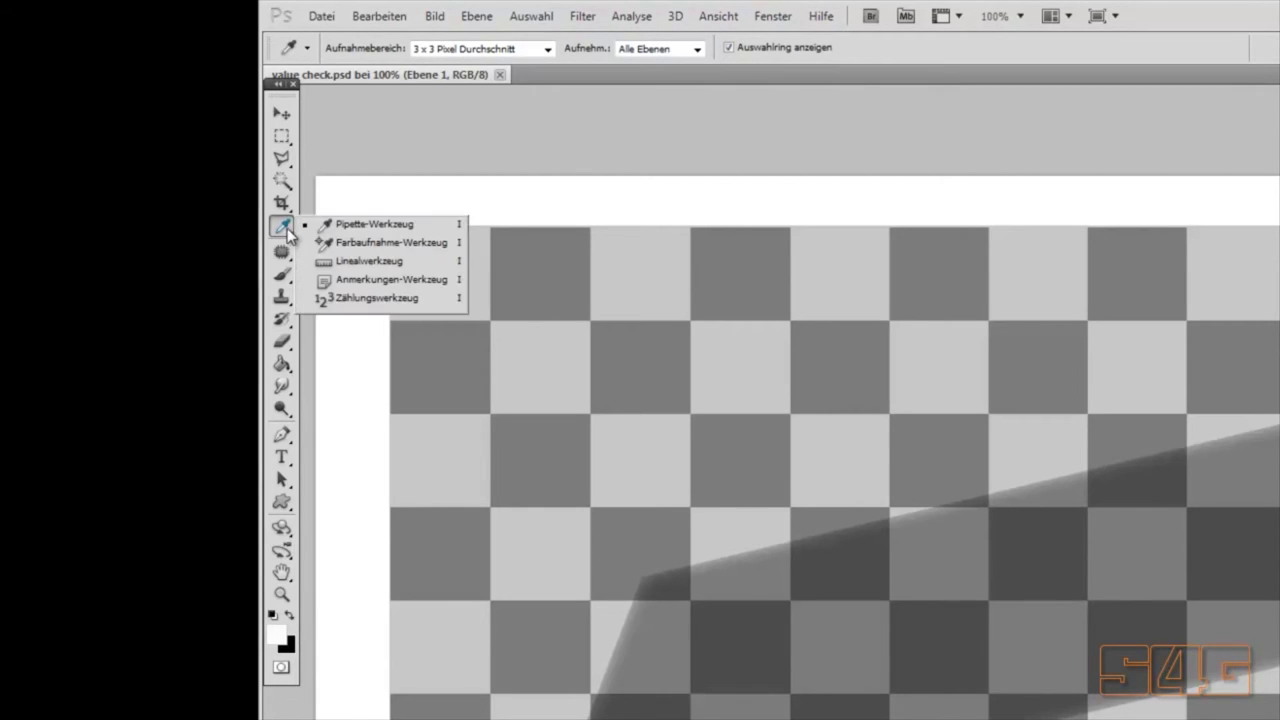
click(358, 242)
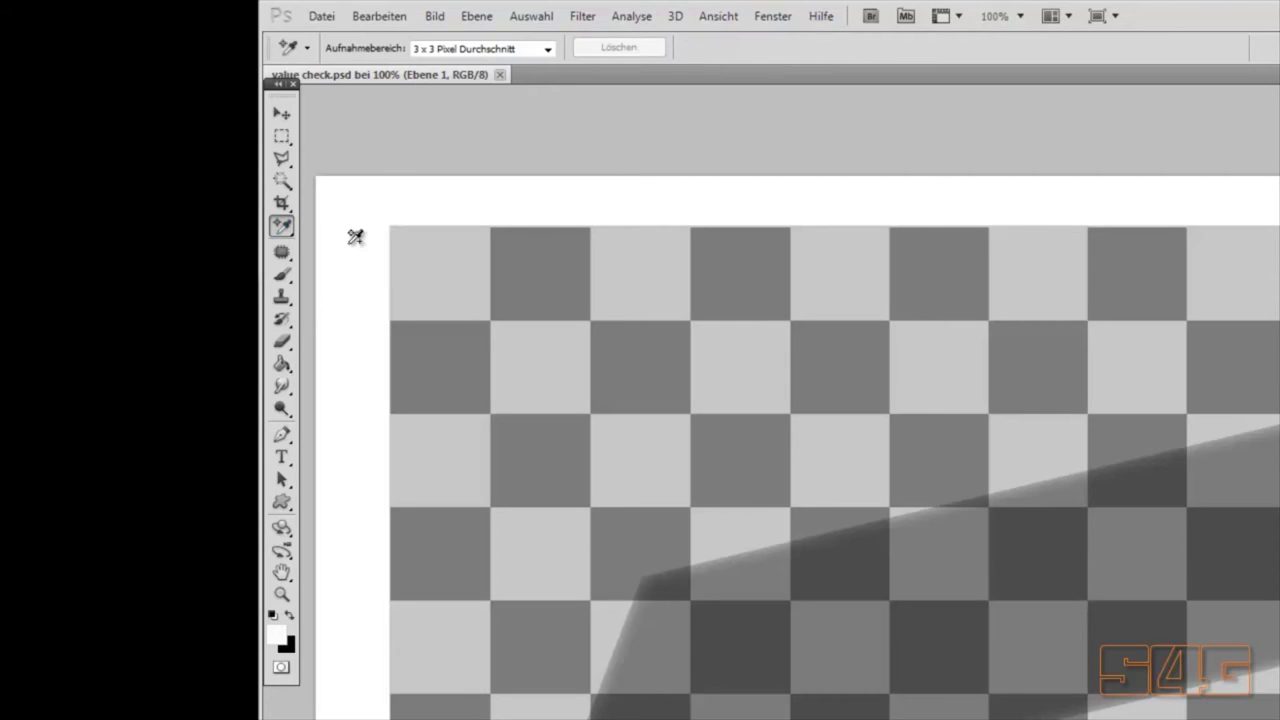
right_click(287, 227)
click(342, 226)
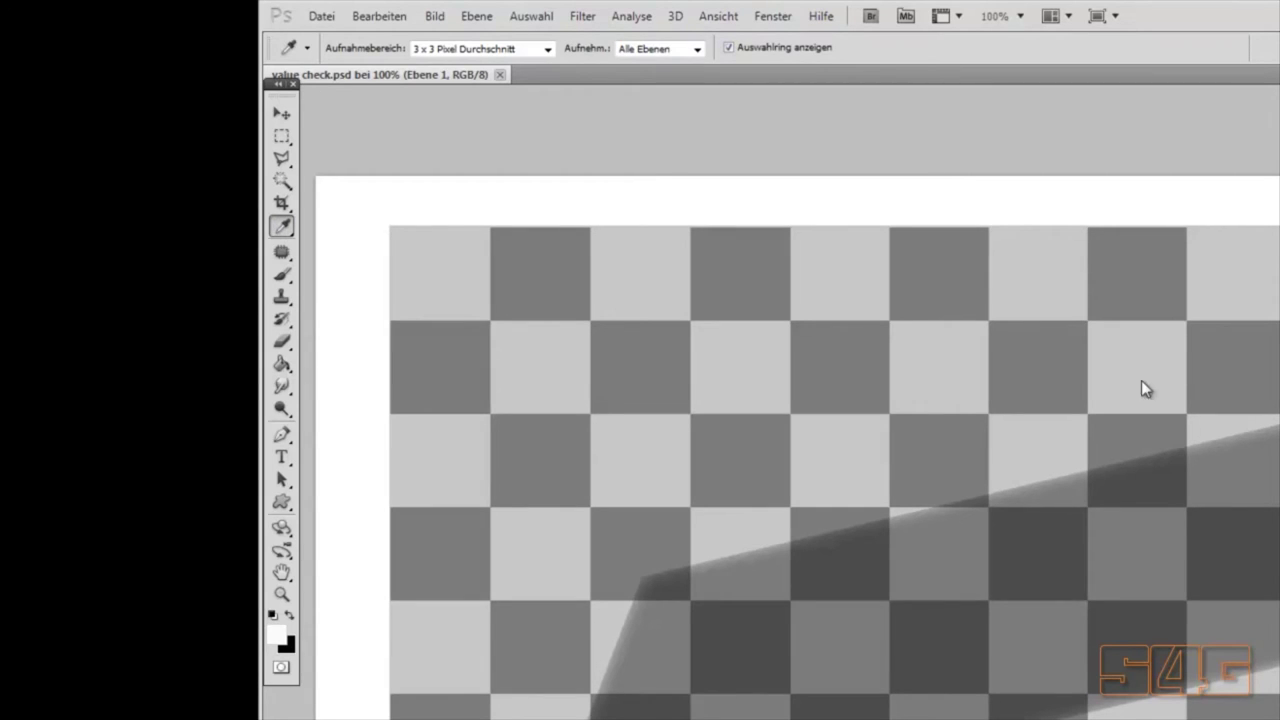
click(771, 21)
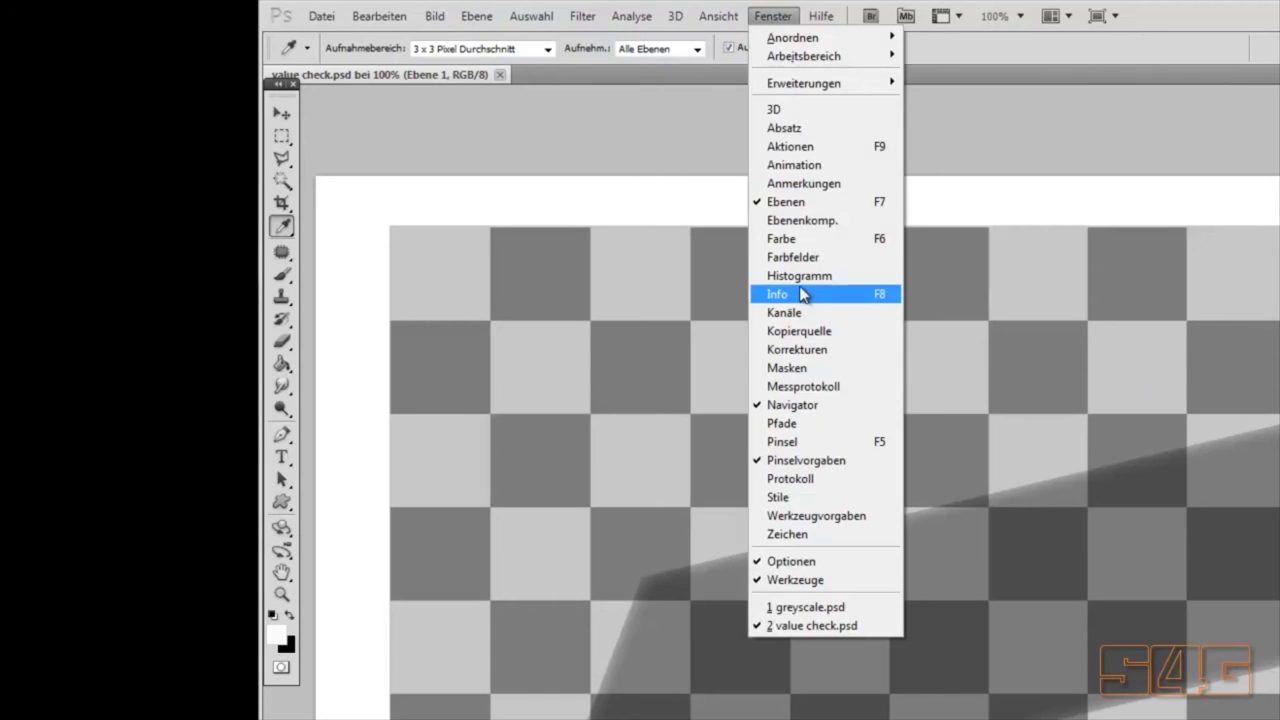
click(808, 291)
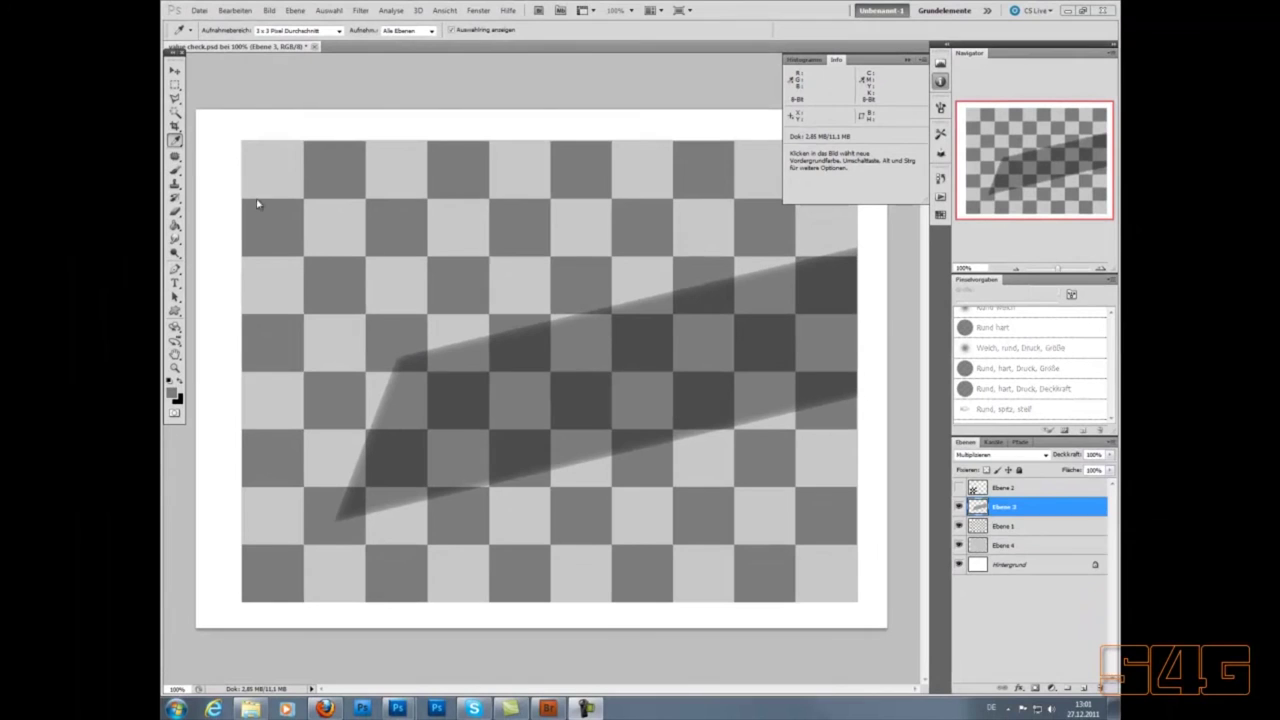
click(176, 142)
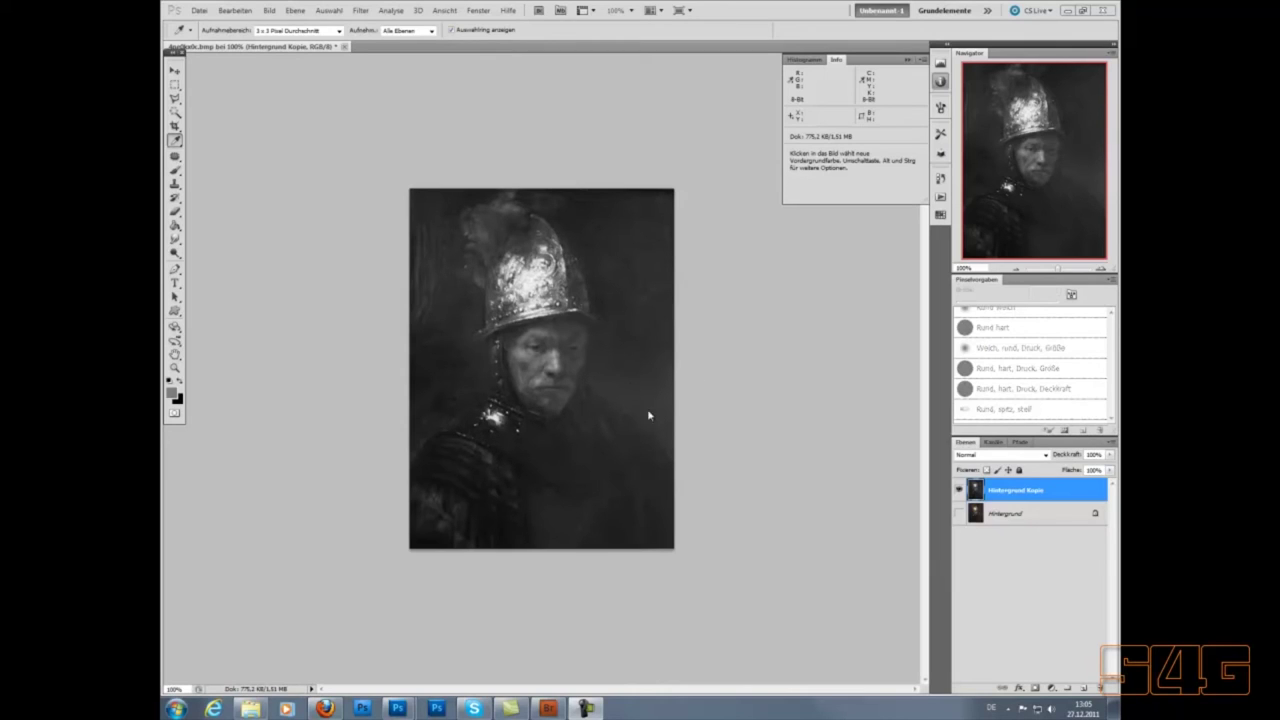
Add an empty new layer above Hintergrund Kopie in the helmet portrait.
click(1082, 690)
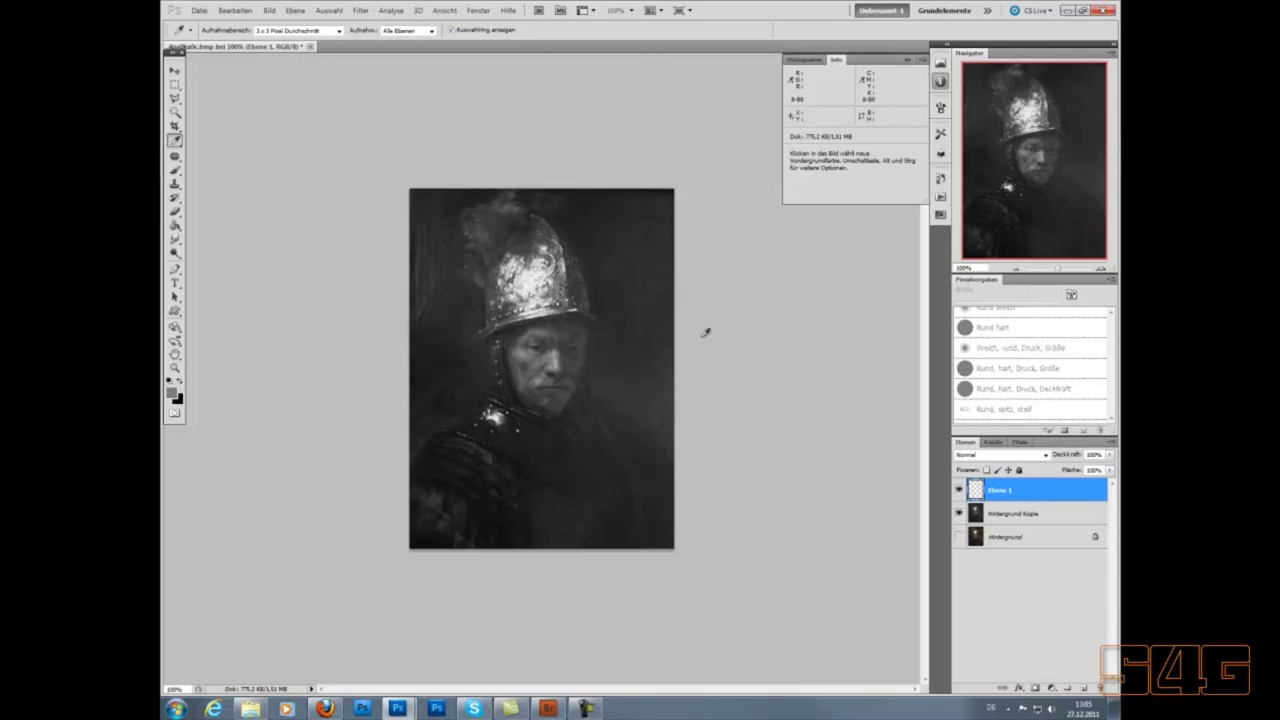
Sample the helmet's bright tone and dab a light spot with a 10 px brush.
key(b)
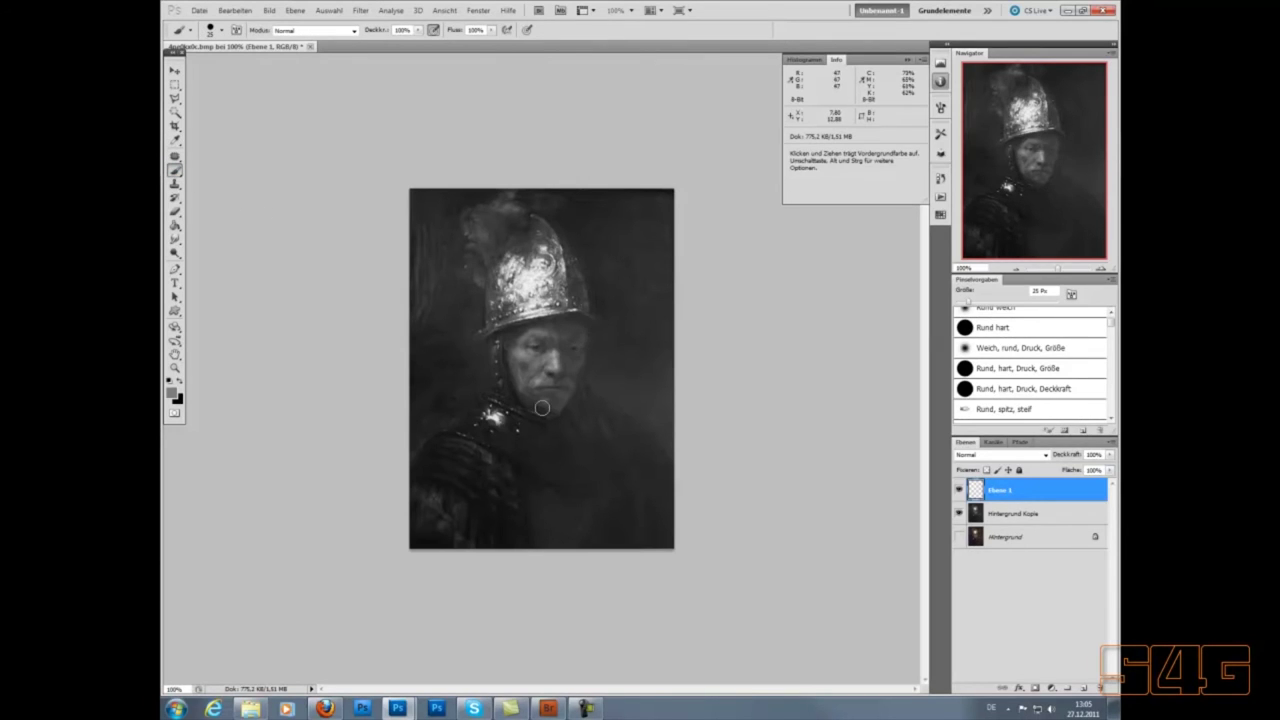
key(alt)
alt+click(531, 286)
key(bracketleft)
click(634, 233)
drag(634, 233, 641, 231)
Resize the brush to 30 px and paint a white blob right of the face.
drag(540, 360, 540, 355)
mouse_move(630, 276)
mouse_down()
mouse_move(639, 270)
mouse_move(630, 284)
mouse_up()
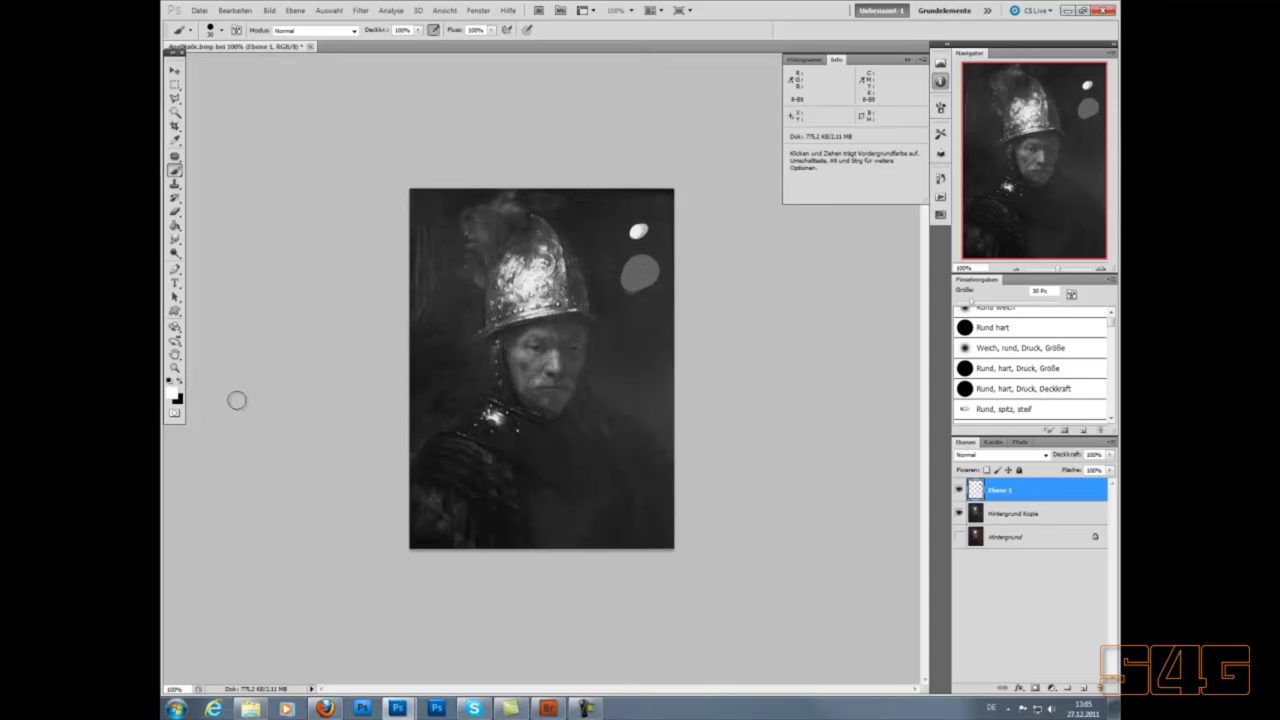
key(x)
mouse_move(632, 333)
mouse_down()
mouse_move(643, 353)
mouse_move(605, 348)
mouse_move(589, 414)
mouse_up()
Paint black over the white blob beside the face, then sample a dark tone.
click(180, 382)
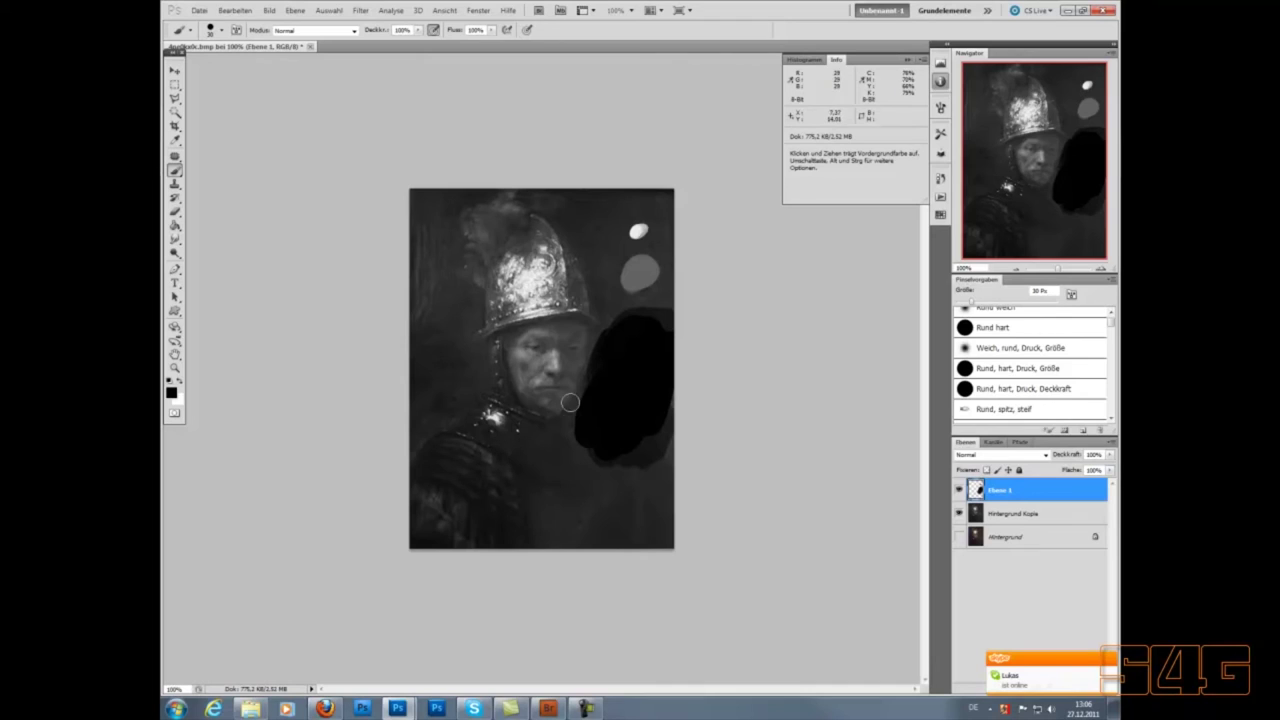
alt+click(638, 292)
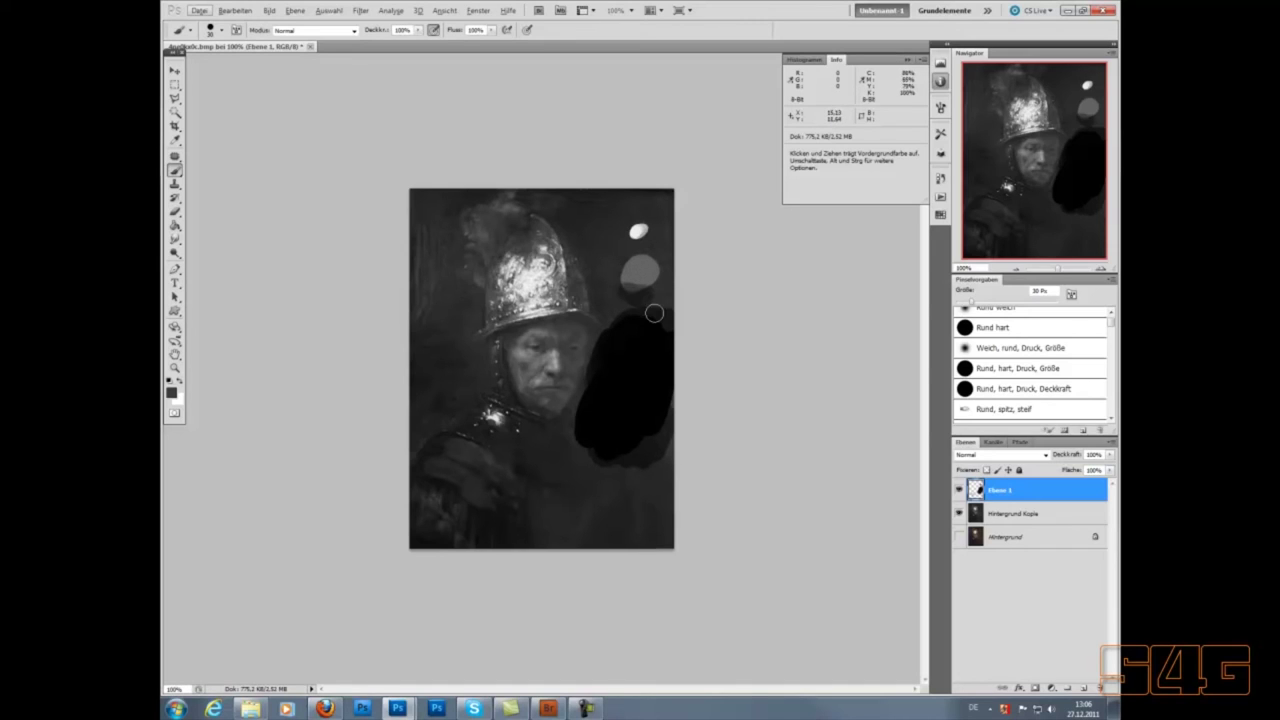
Paint light grey strokes across the helmet and face, then hide Ebene 1.
alt+click(641, 245)
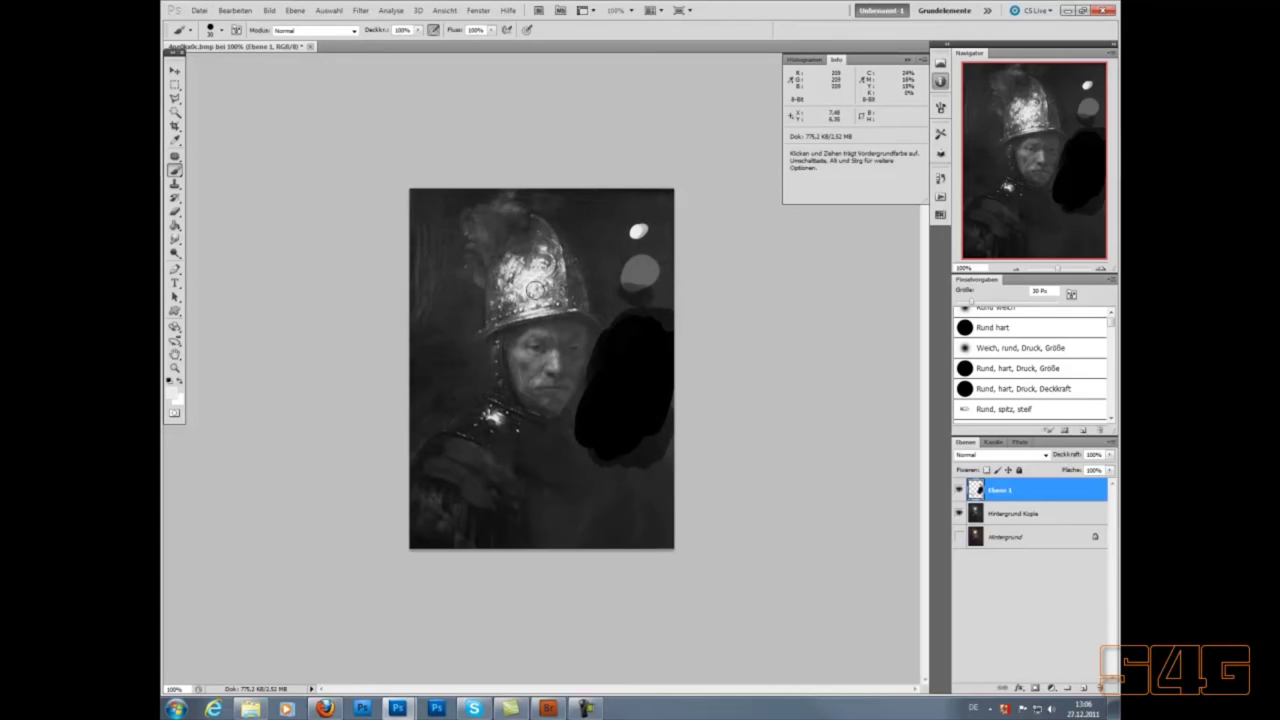
mouse_move(455, 203)
mouse_down()
mouse_move(466, 480)
mouse_move(395, 520)
mouse_up()
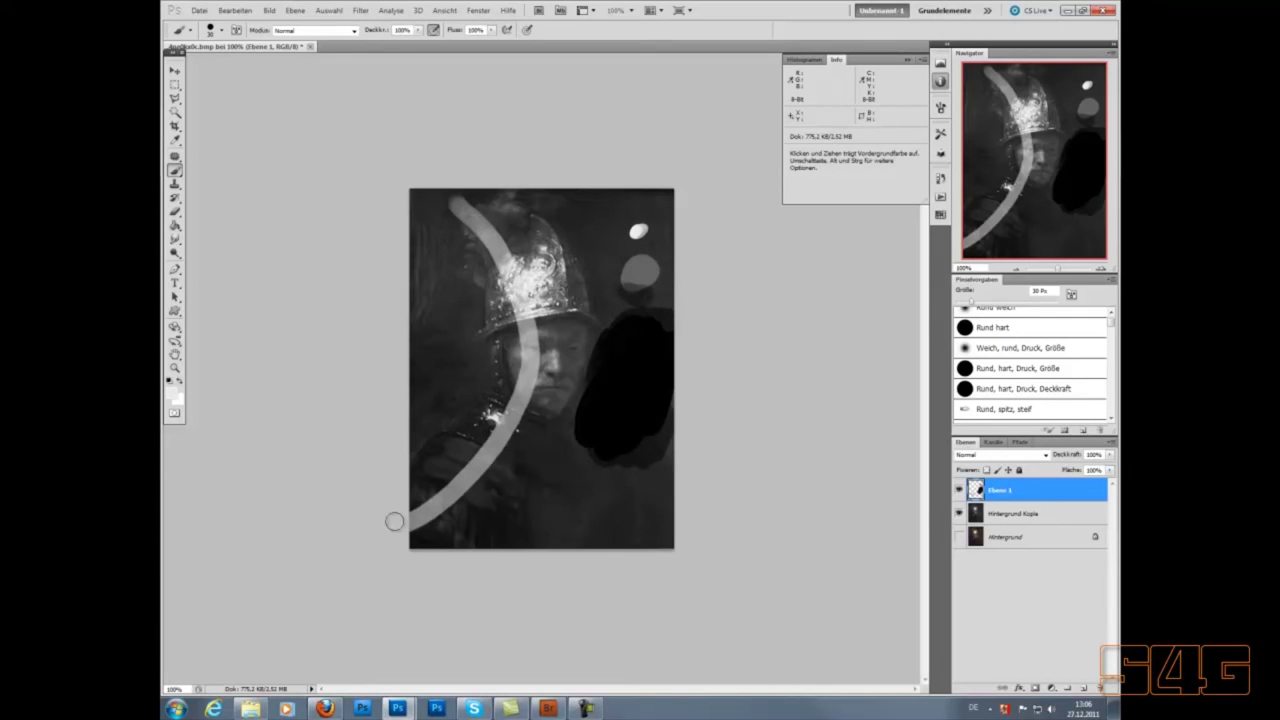
drag(558, 374, 623, 368)
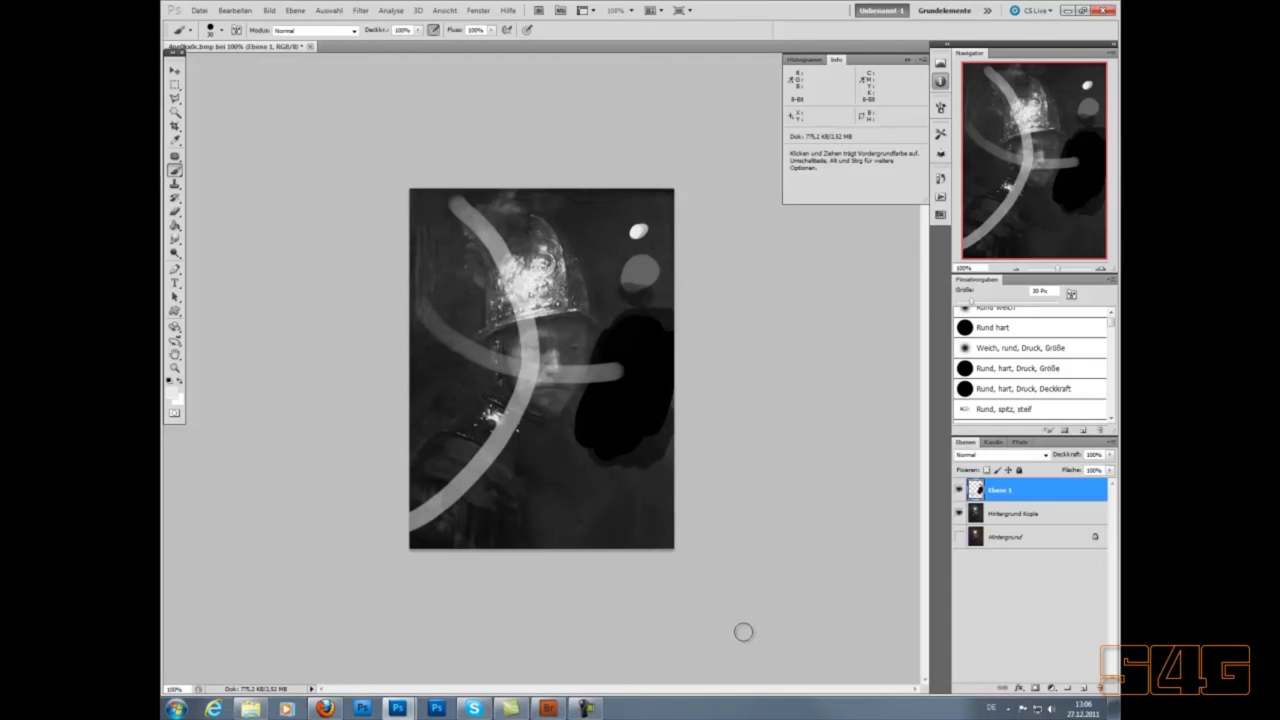
click(959, 489)
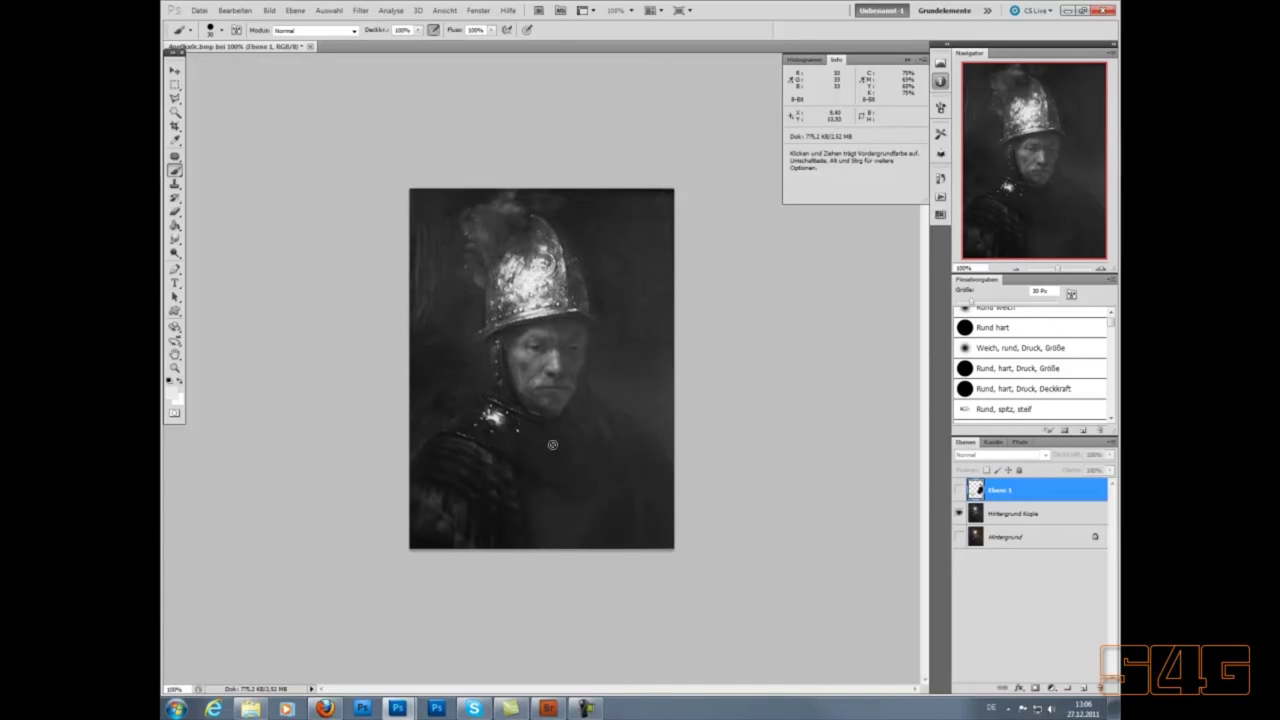
Toggle the portrait between the colour original and greyscale copy, finishing on greyscale, and open the Datei menu.
click(959, 537)
click(959, 513)
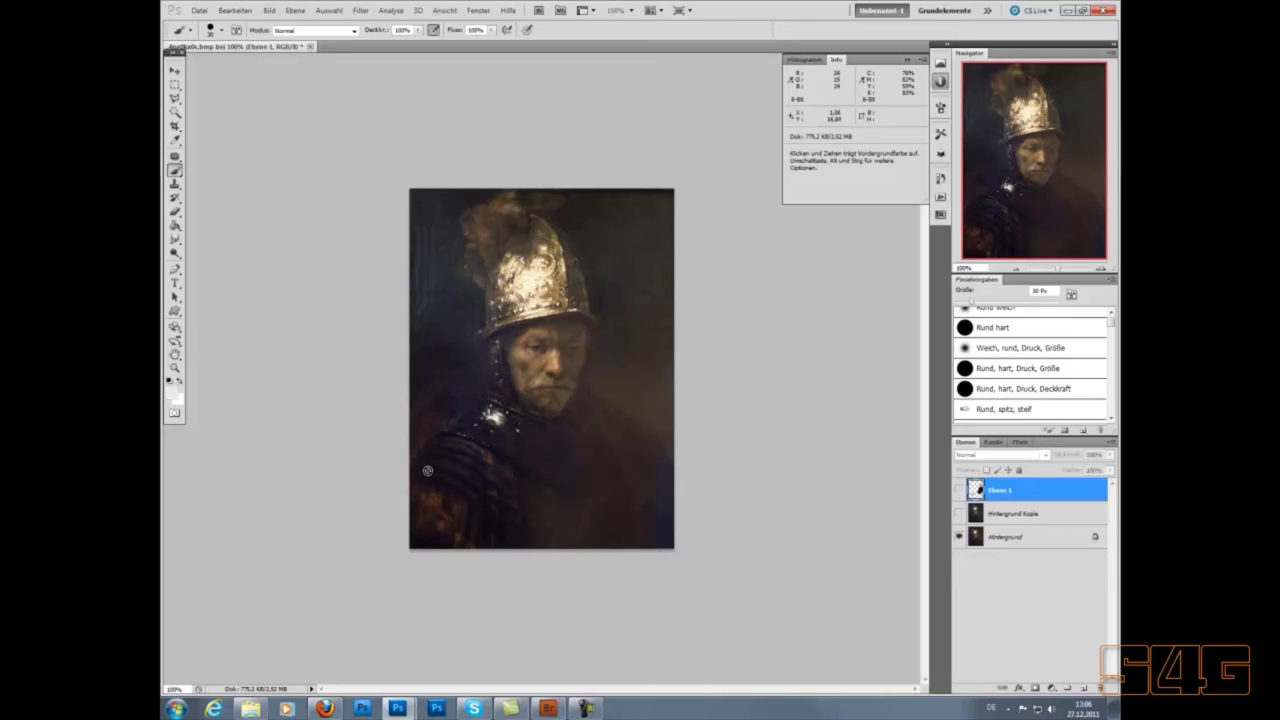
click(958, 516)
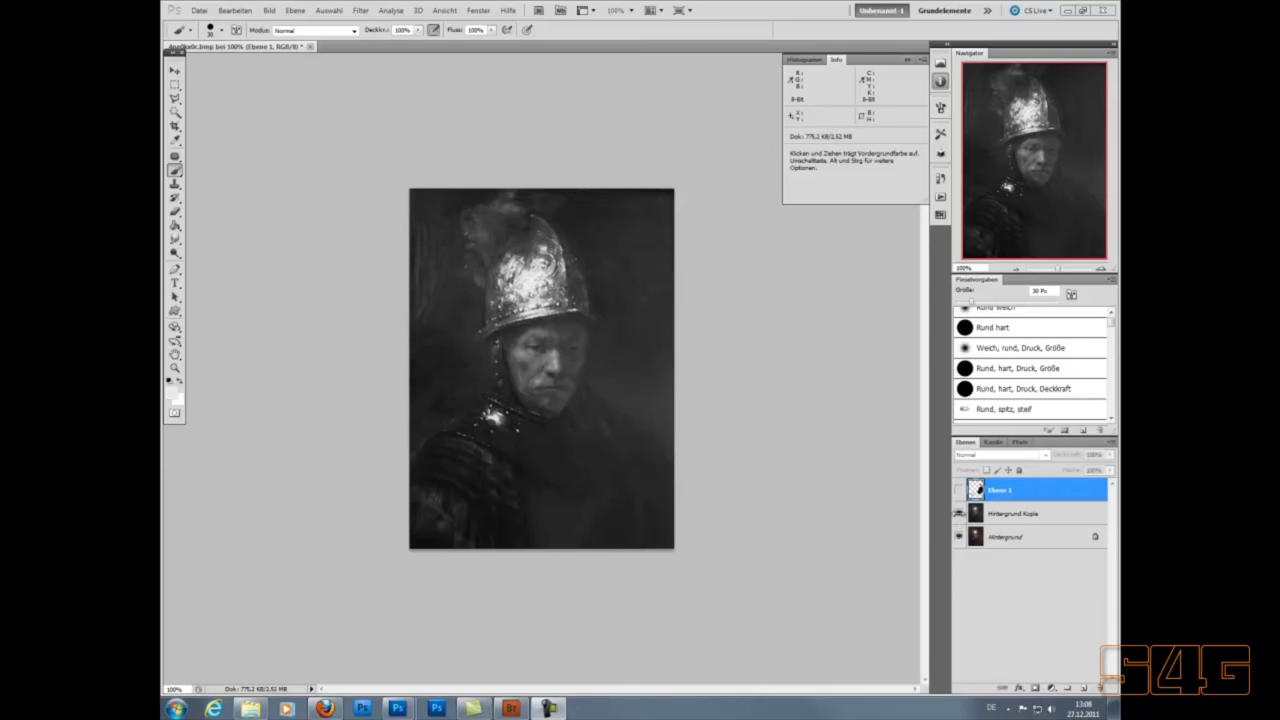
click(958, 514)
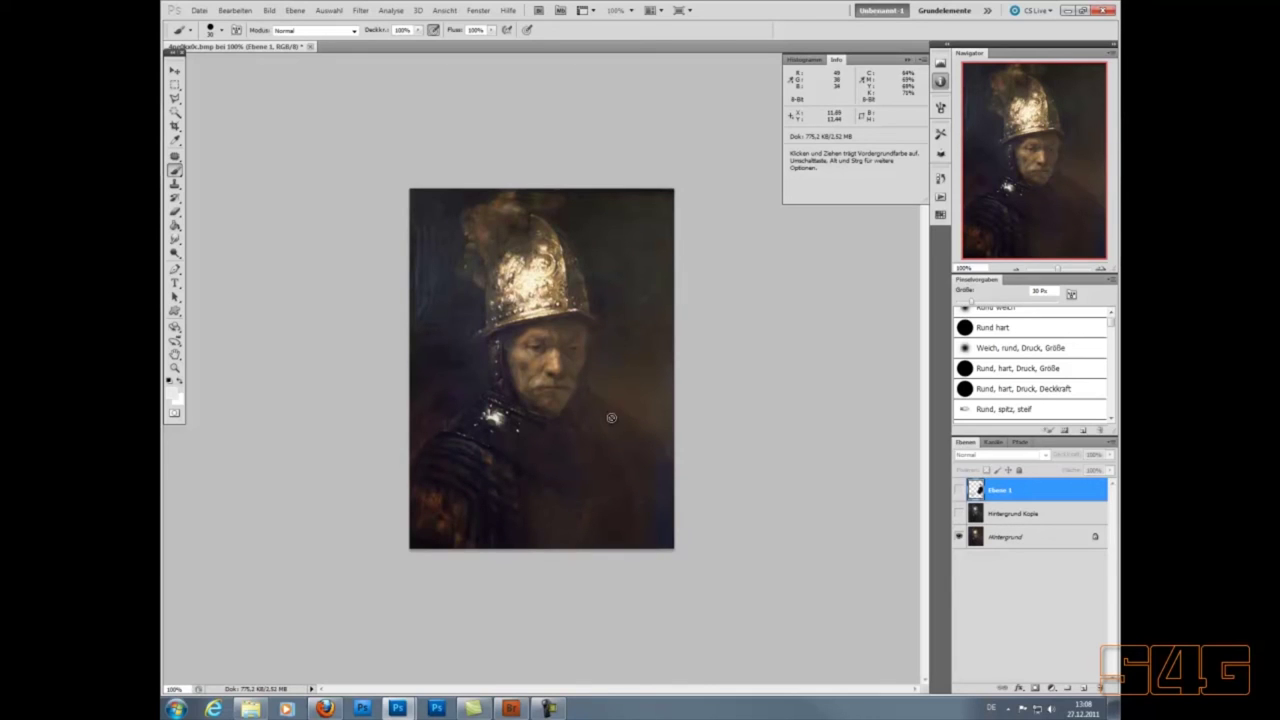
click(958, 514)
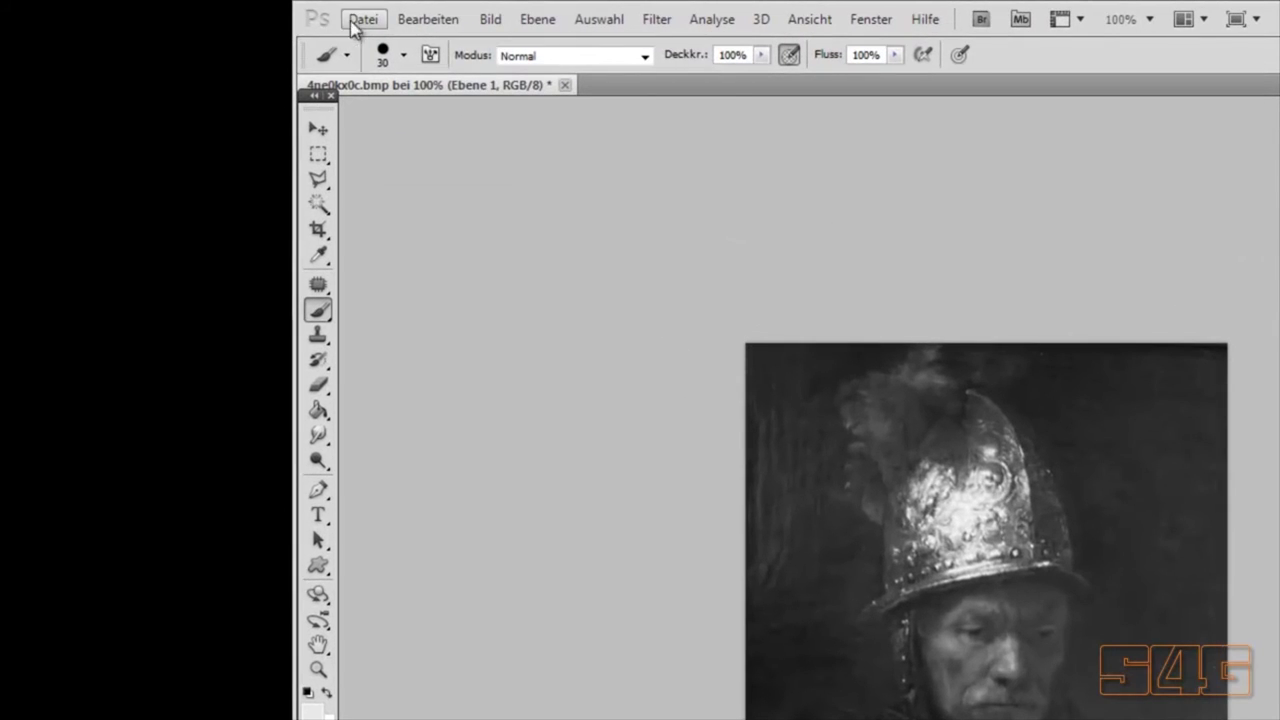
click(362, 19)
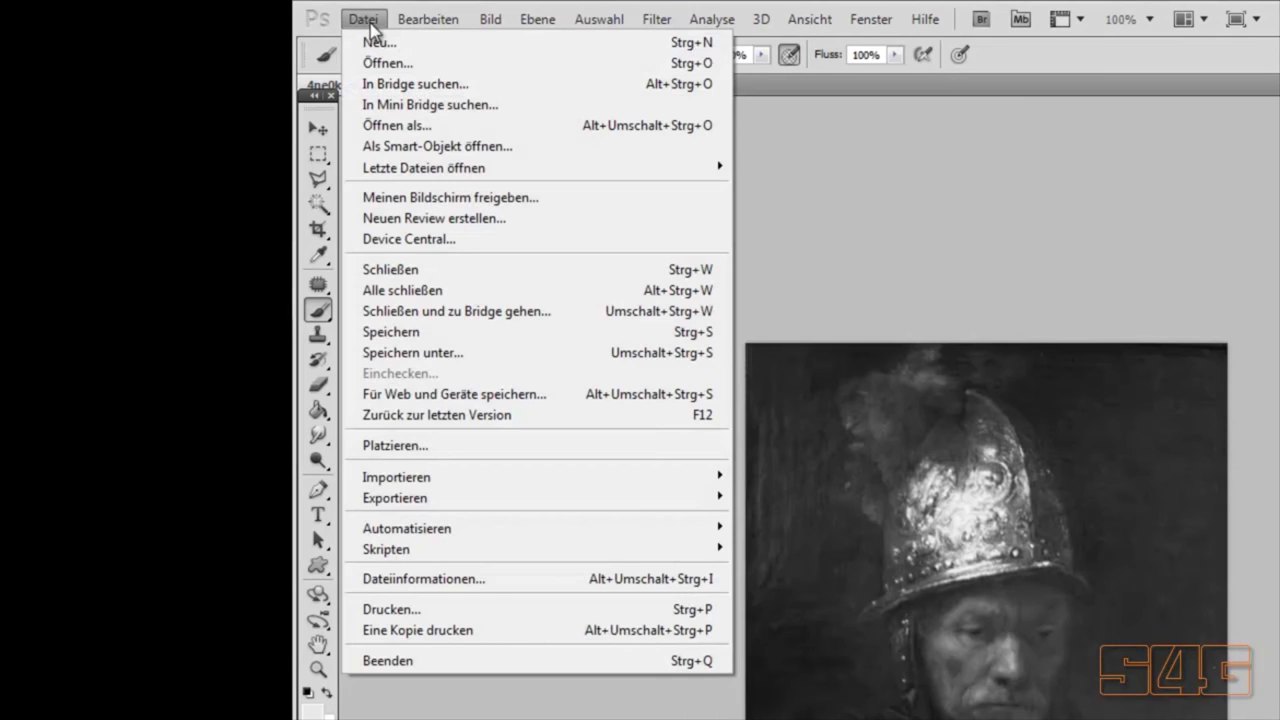
Create a new A6, 300 ppi document and set the foreground colour to light grey c3c3c3.
click(366, 44)
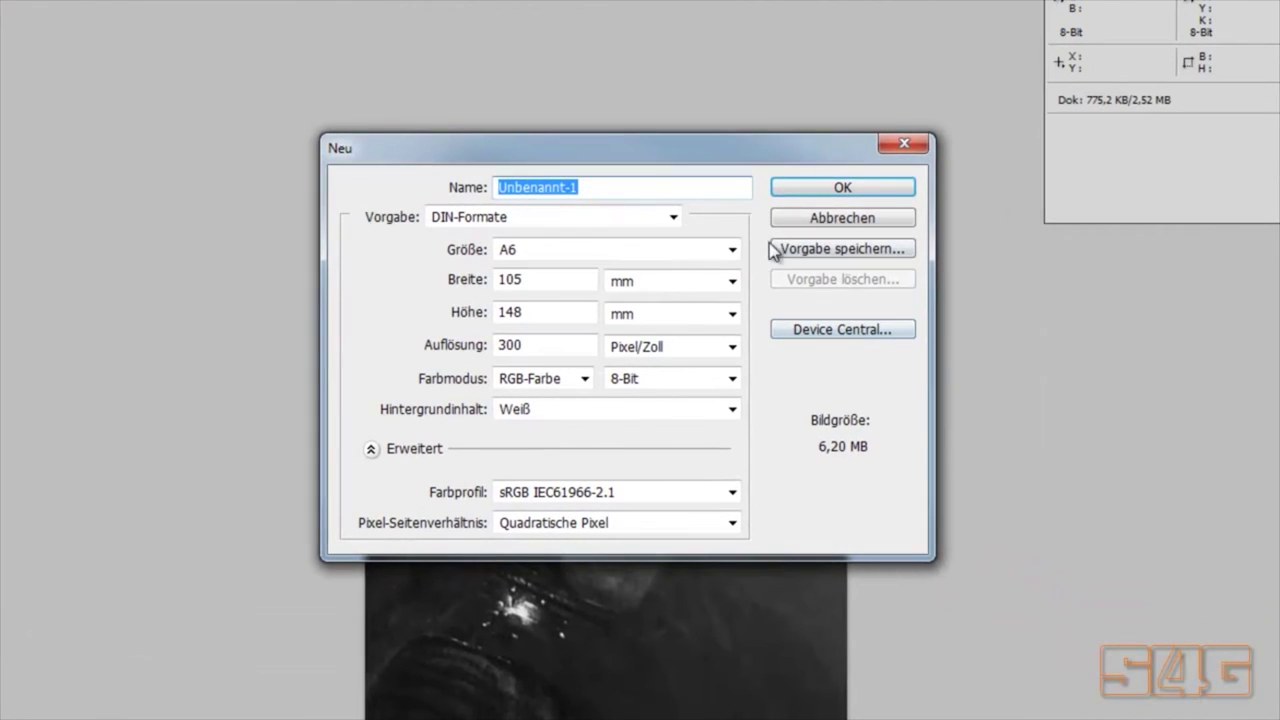
click(840, 188)
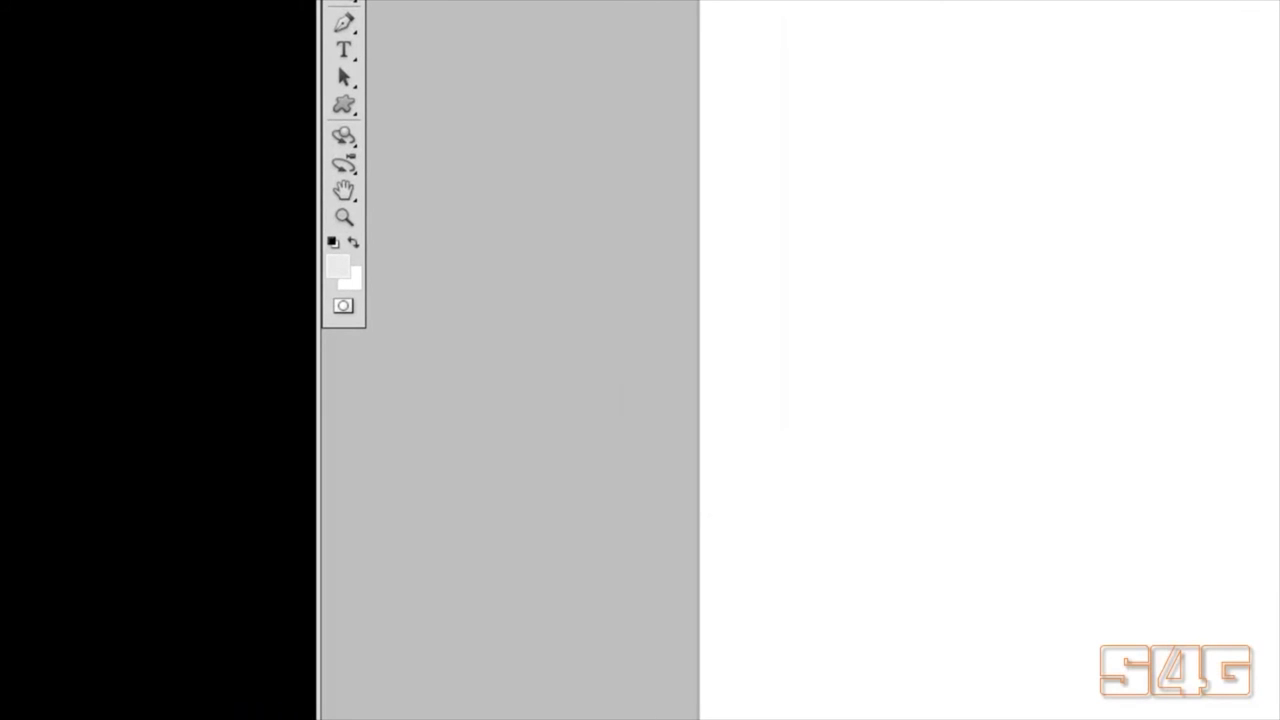
click(338, 266)
drag(375, 341, 251, 413)
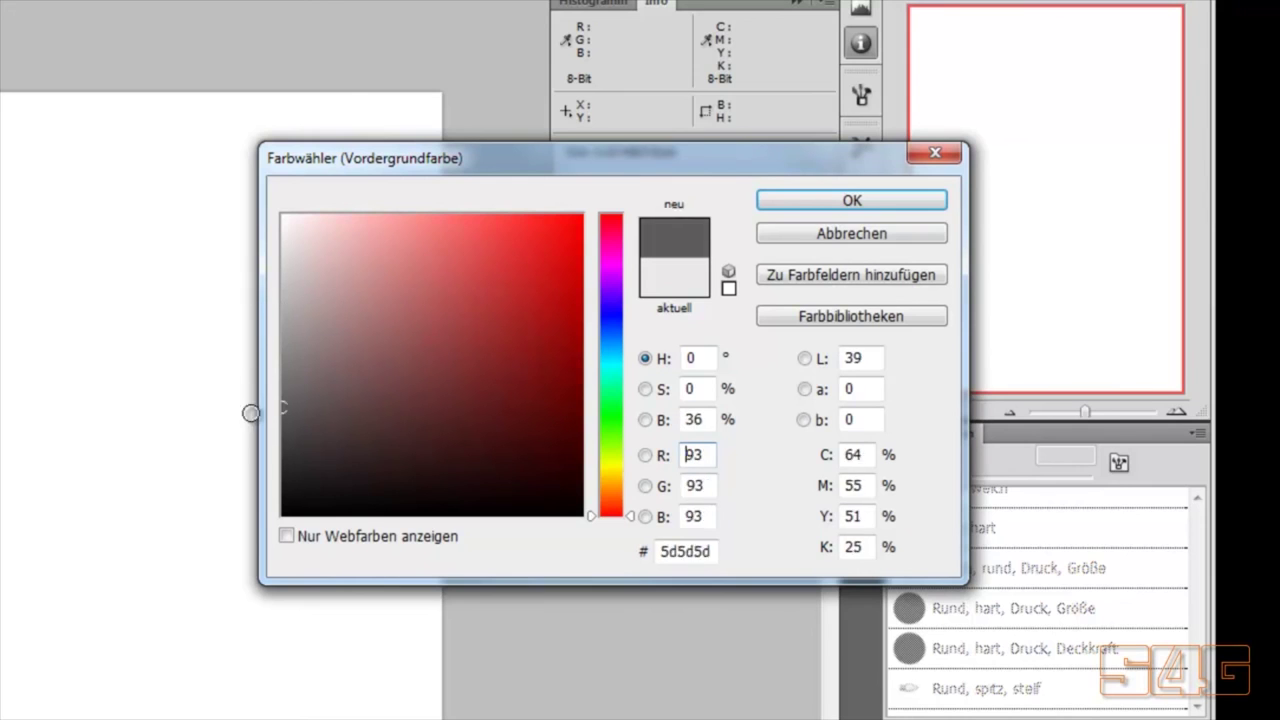
mouse_move(251, 413)
mouse_down()
mouse_move(251, 318)
mouse_move(285, 283)
mouse_up()
click(829, 206)
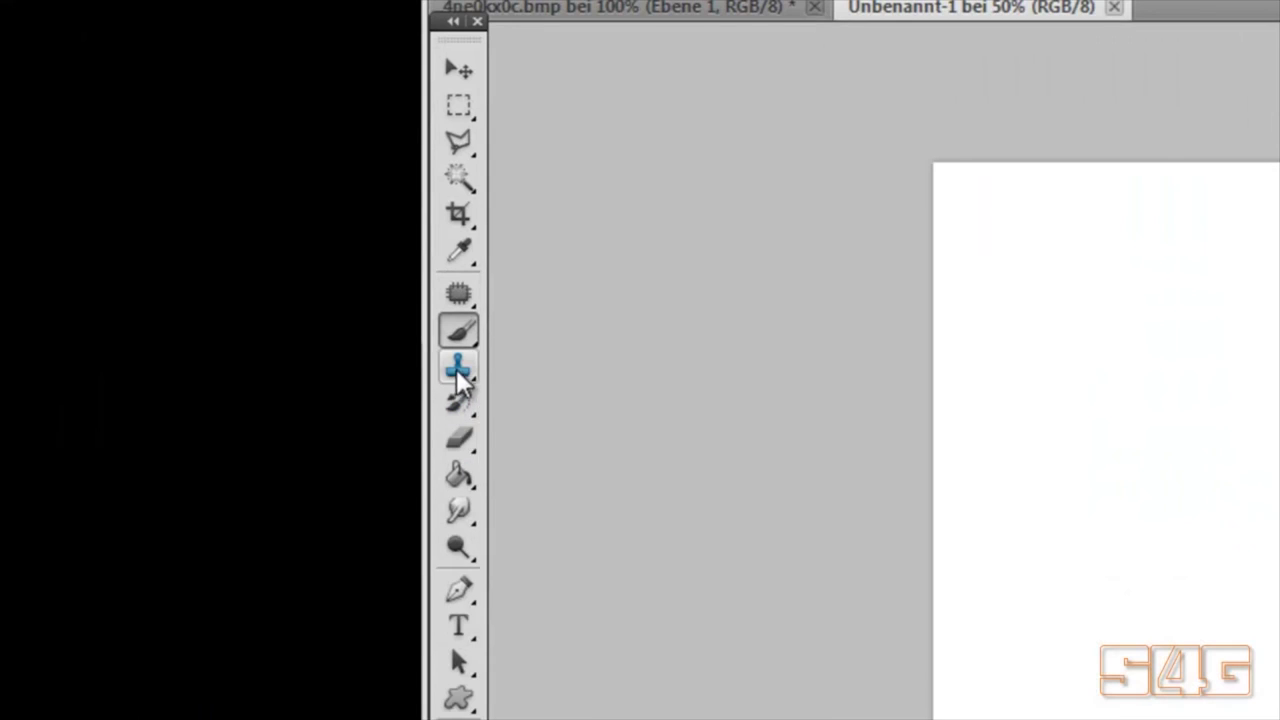
Fill the canvas with the grey using the Paint Bucket and add an empty layer above it.
click(458, 475)
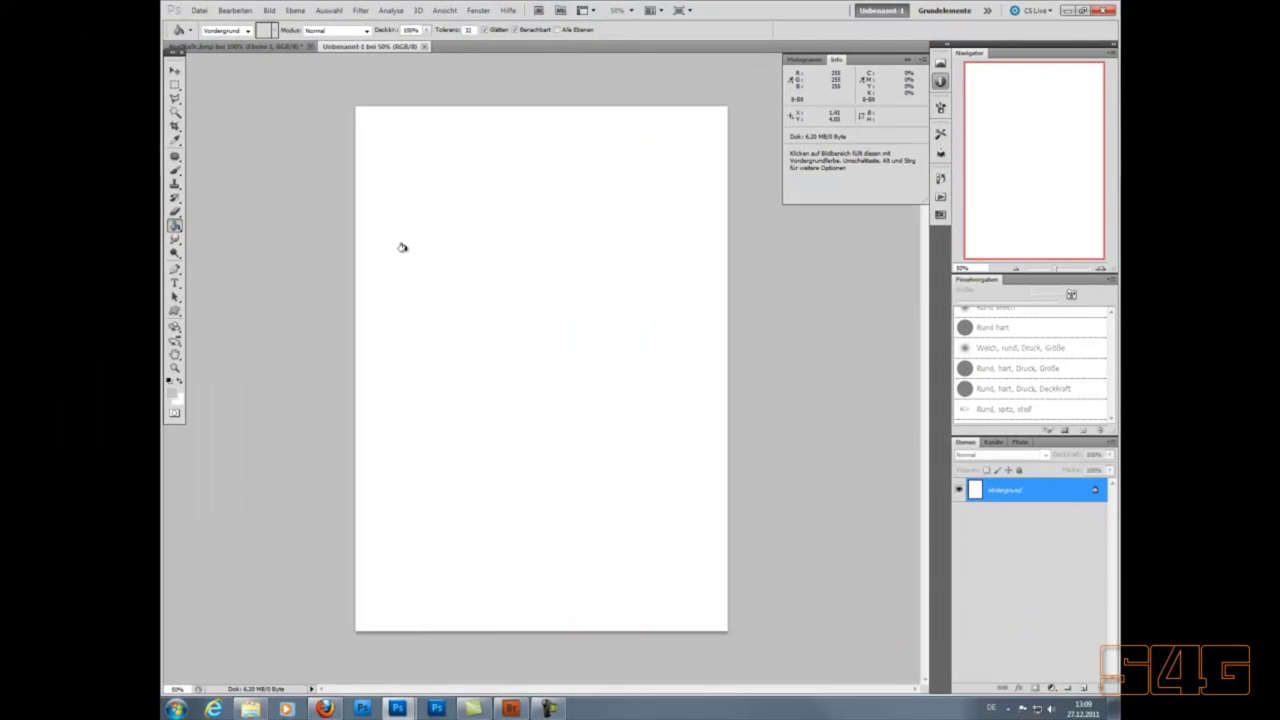
click(401, 247)
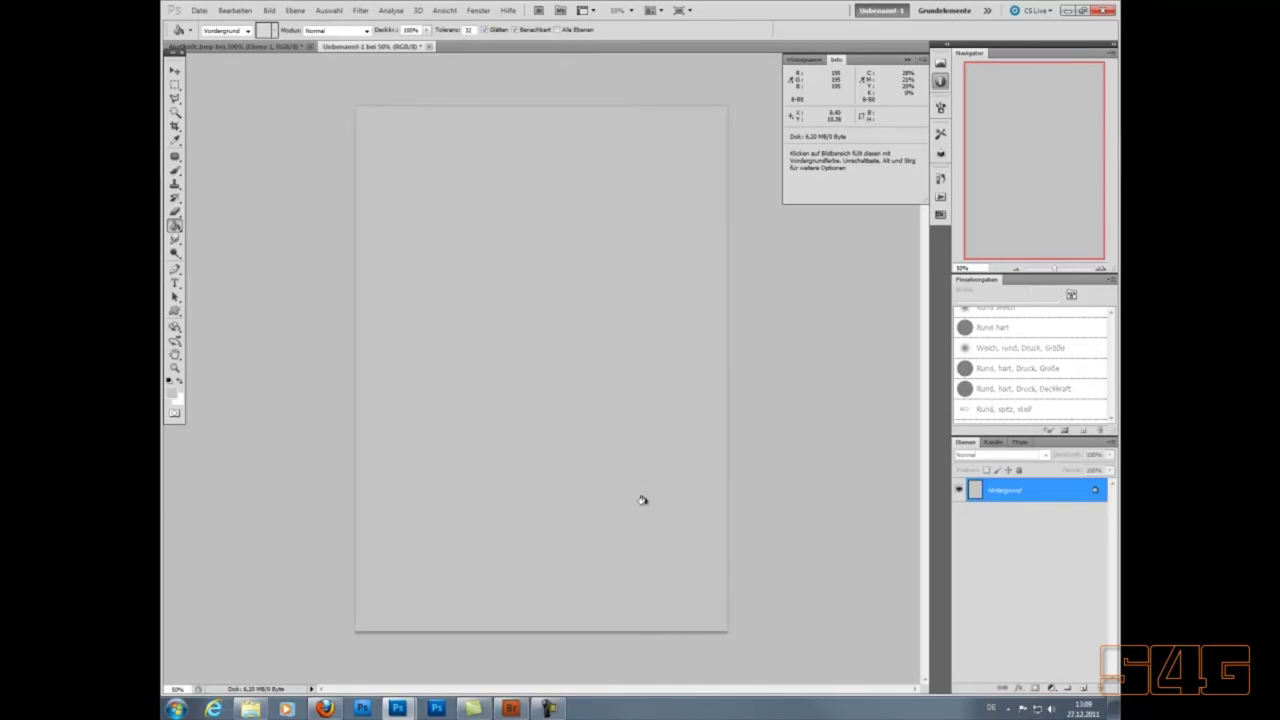
click(1083, 688)
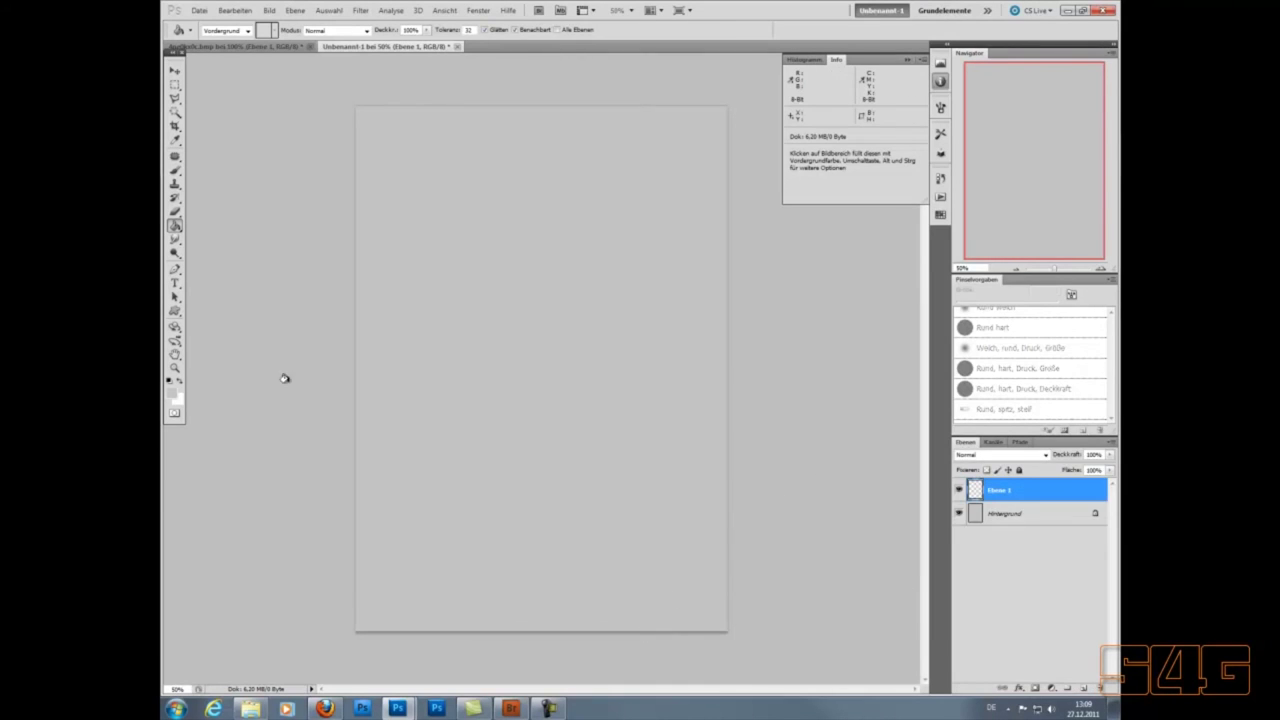
Paint a rounded cylinder outline in black with the brush and shade its sides in dark grey.
click(175, 170)
click(170, 381)
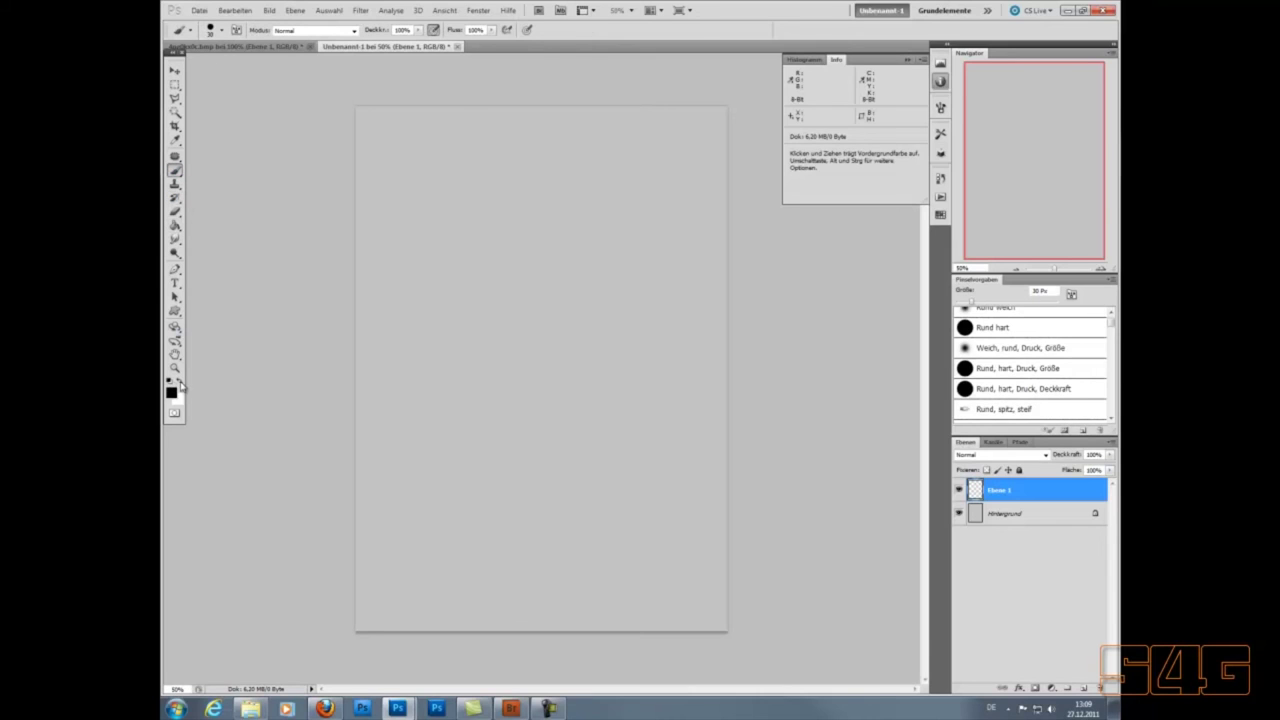
drag(526, 437, 615, 430)
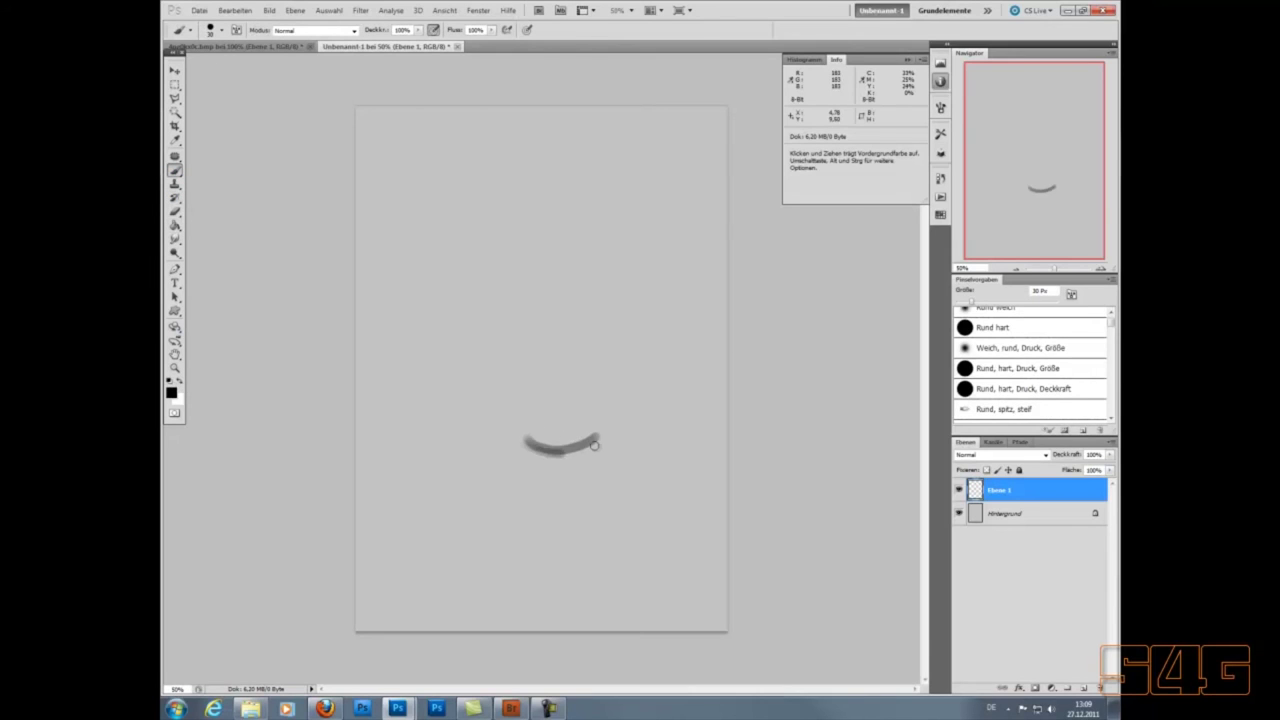
mouse_move(525, 445)
mouse_down()
mouse_move(528, 326)
mouse_move(566, 314)
mouse_move(616, 326)
mouse_move(615, 432)
mouse_move(618, 346)
mouse_up()
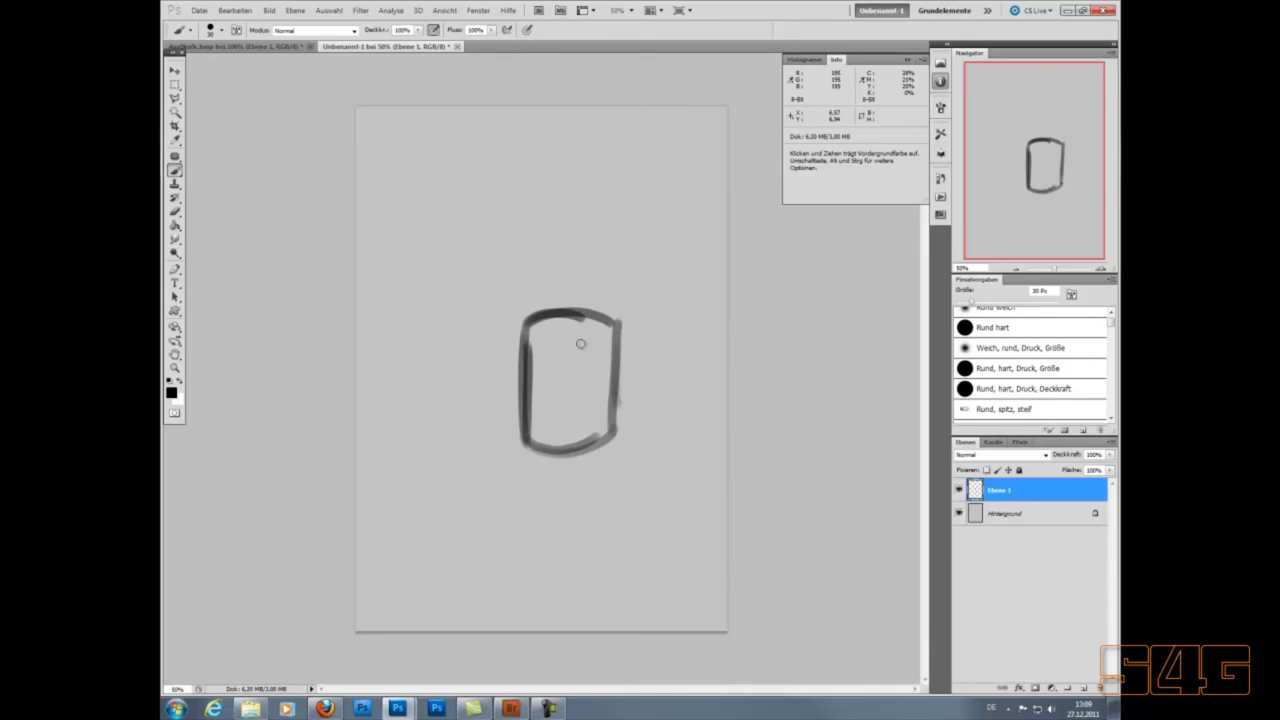
mouse_move(529, 334)
mouse_down()
mouse_move(532, 450)
mouse_move(537, 408)
mouse_up()
mouse_move(533, 337)
mouse_down()
mouse_move(556, 314)
mouse_move(616, 392)
mouse_move(606, 440)
mouse_move(605, 322)
mouse_move(595, 440)
mouse_move(601, 334)
mouse_up()
drag(537, 452, 537, 332)
drag(540, 406, 542, 322)
mouse_move(545, 446)
mouse_down()
mouse_move(552, 322)
mouse_move(600, 380)
mouse_up()
mouse_move(591, 335)
mouse_down()
mouse_move(590, 414)
mouse_move(555, 446)
mouse_move(591, 446)
mouse_up()
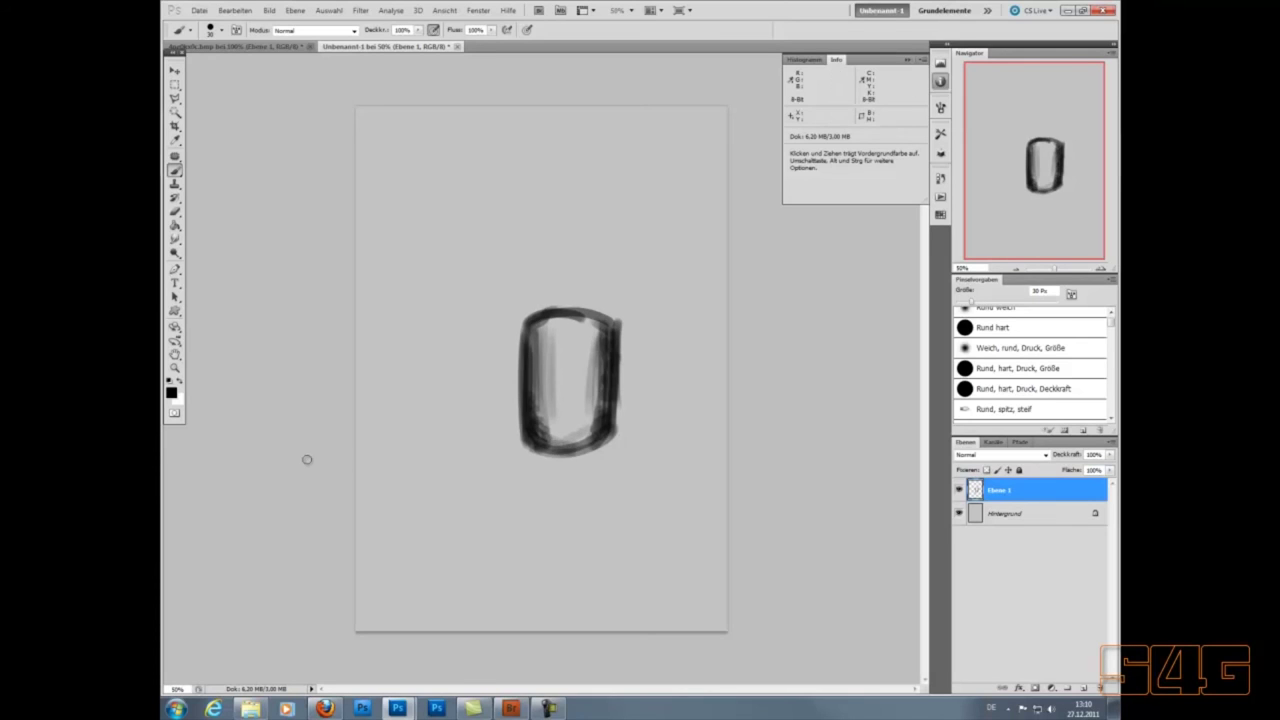
Paint white highlights down the cylinder's inner sides, then make black the foreground colour again.
click(182, 384)
mouse_move(556, 325)
mouse_down()
mouse_move(552, 416)
mouse_move(582, 438)
mouse_up()
mouse_move(582, 365)
mouse_down()
mouse_move(582, 425)
mouse_move(583, 330)
mouse_up()
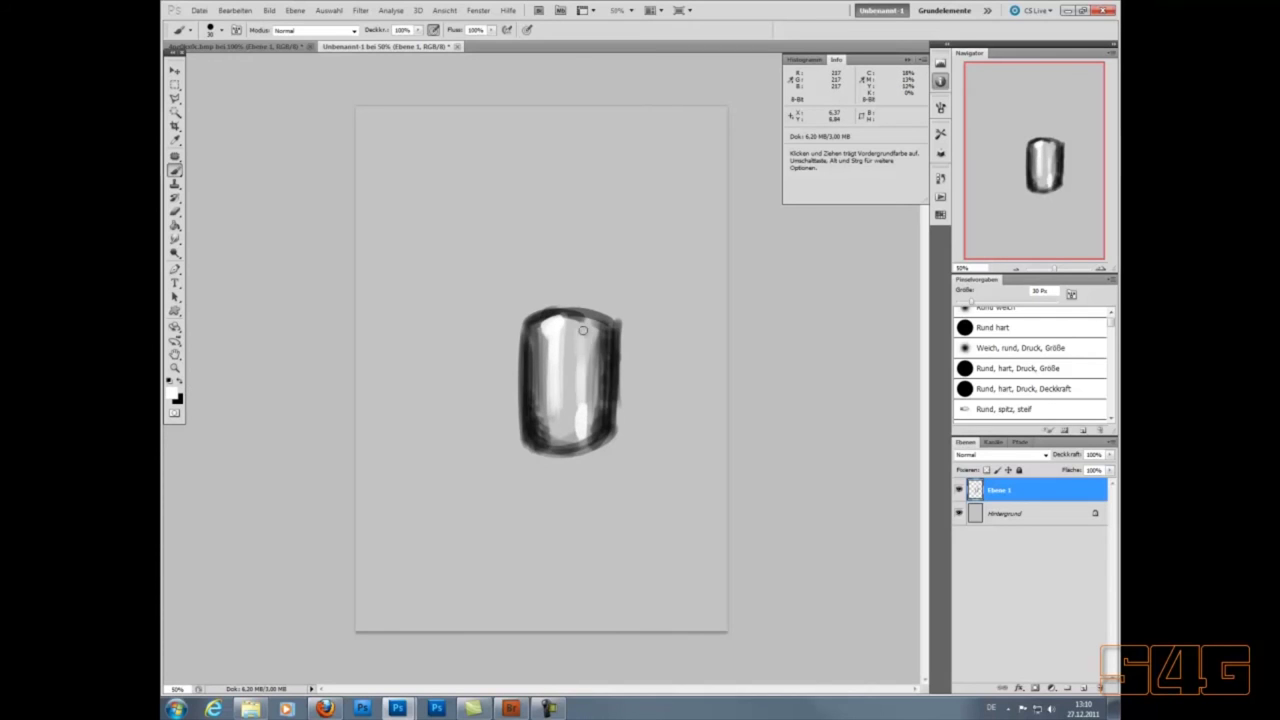
mouse_move(544, 450)
mouse_down()
mouse_move(540, 412)
mouse_move(605, 354)
mouse_up()
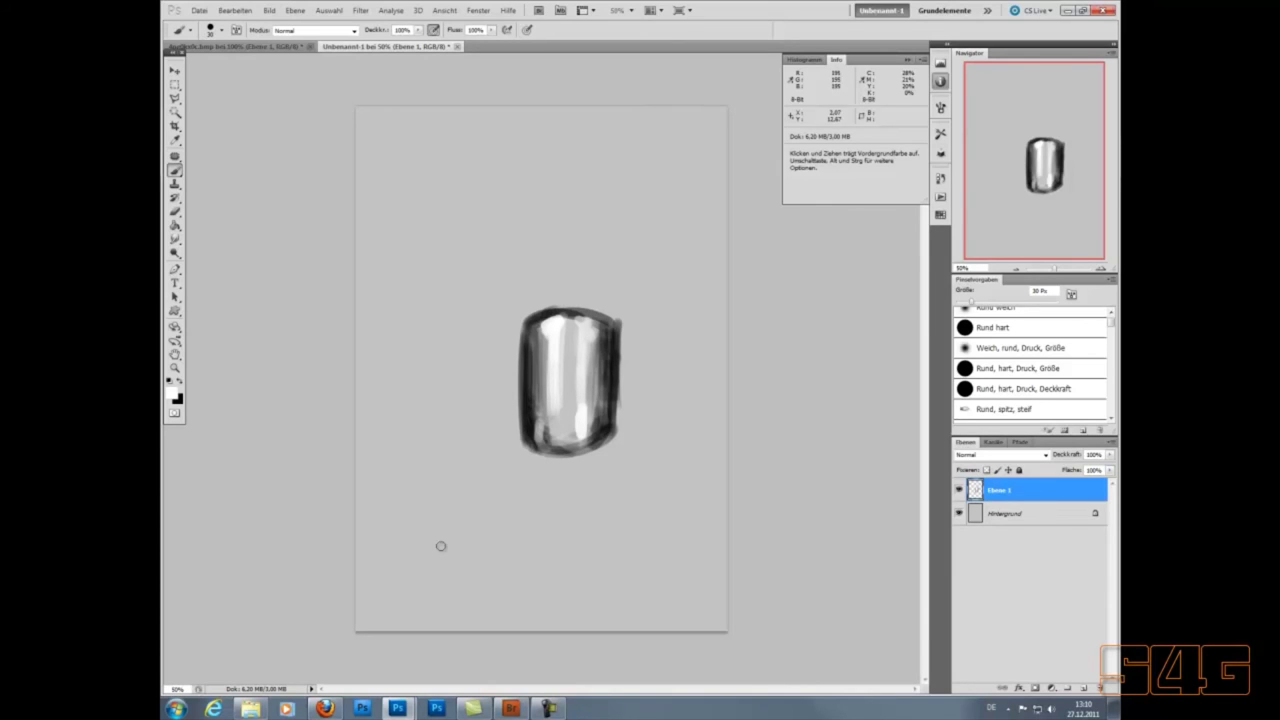
click(180, 384)
On a new layer, paint a black swatch at lower left with a dark grey swatch above it.
click(1086, 689)
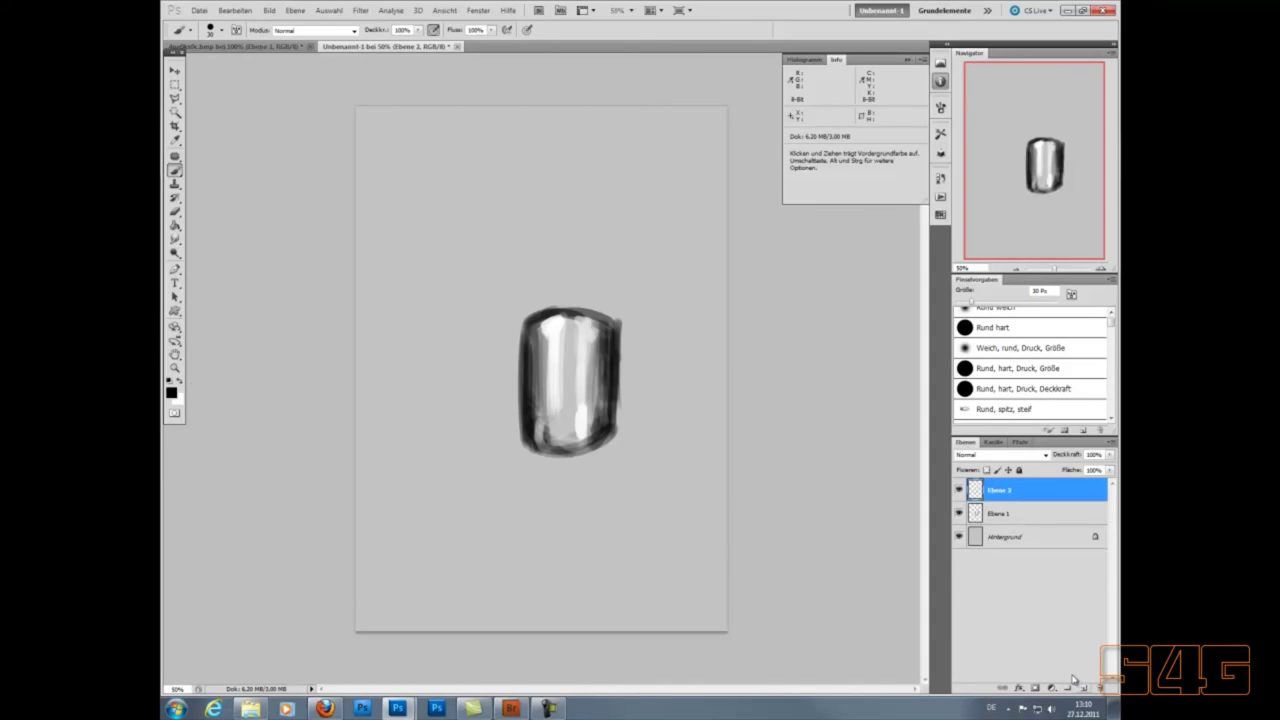
mouse_move(393, 578)
mouse_down()
mouse_move(423, 578)
mouse_move(424, 594)
mouse_up()
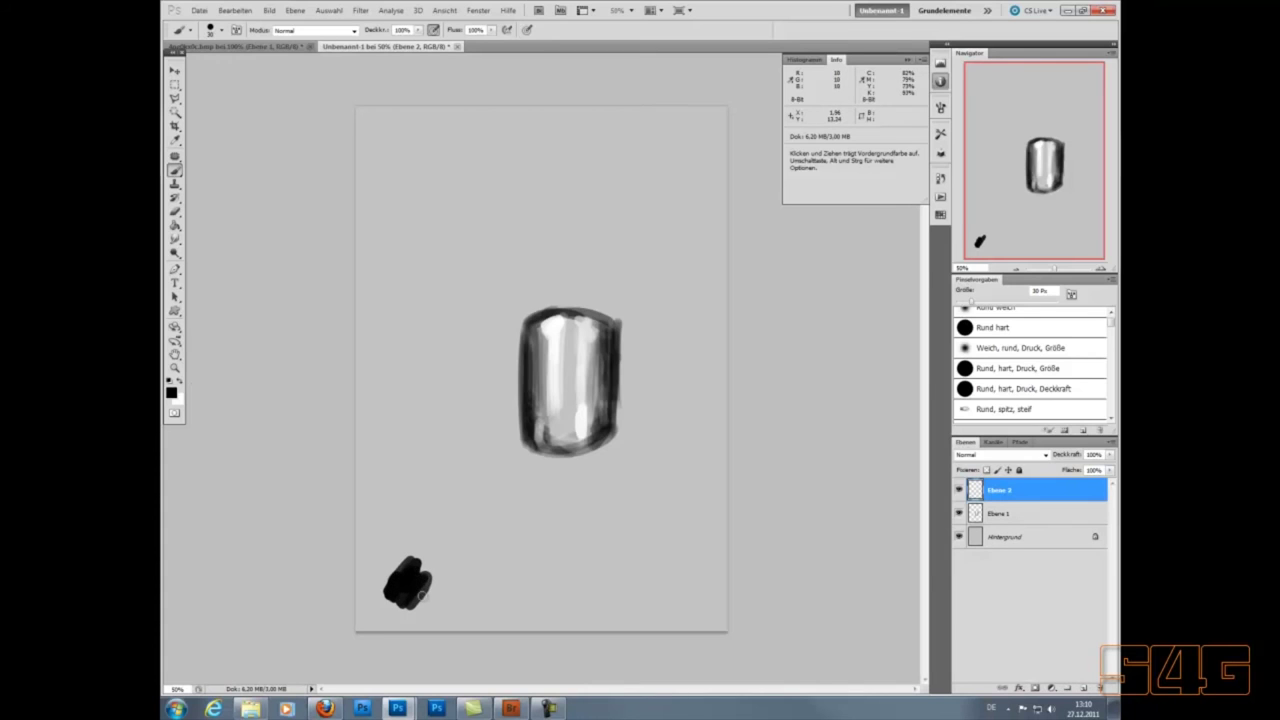
click(171, 393)
click(647, 282)
click(924, 164)
drag(408, 514, 394, 516)
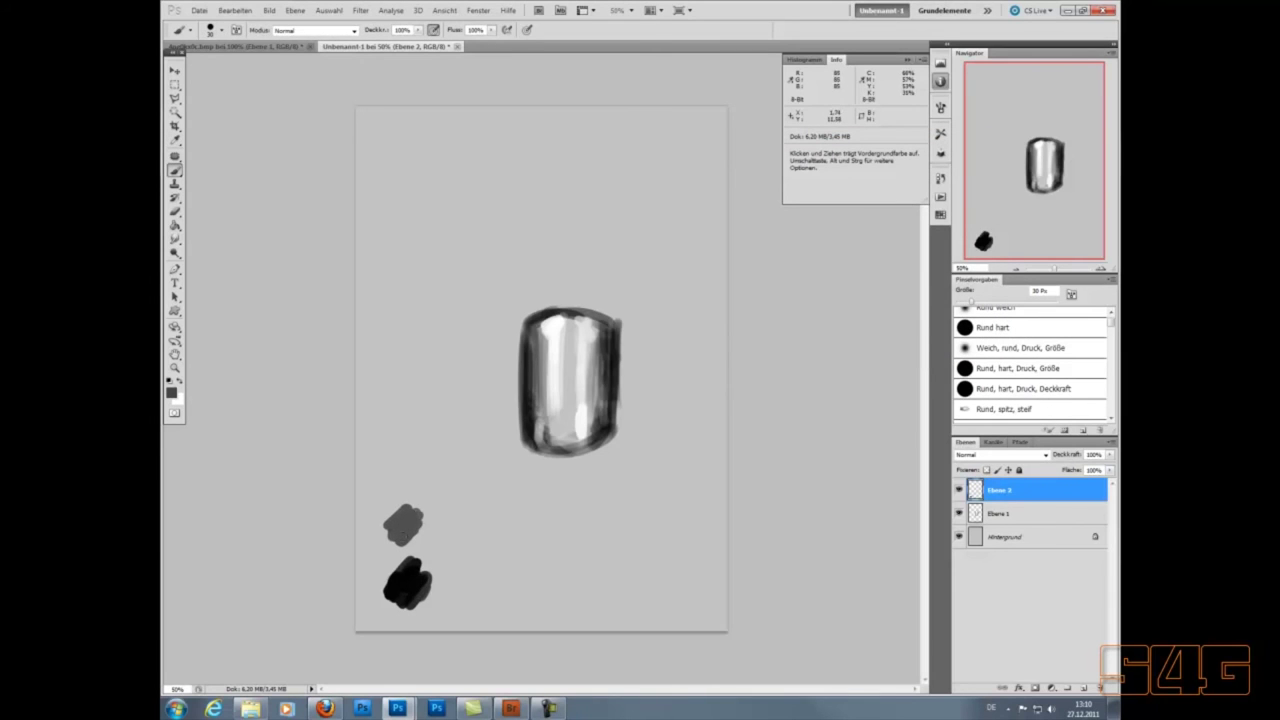
Add light grey and near-white swatches to the top of the value stack.
click(171, 393)
click(645, 228)
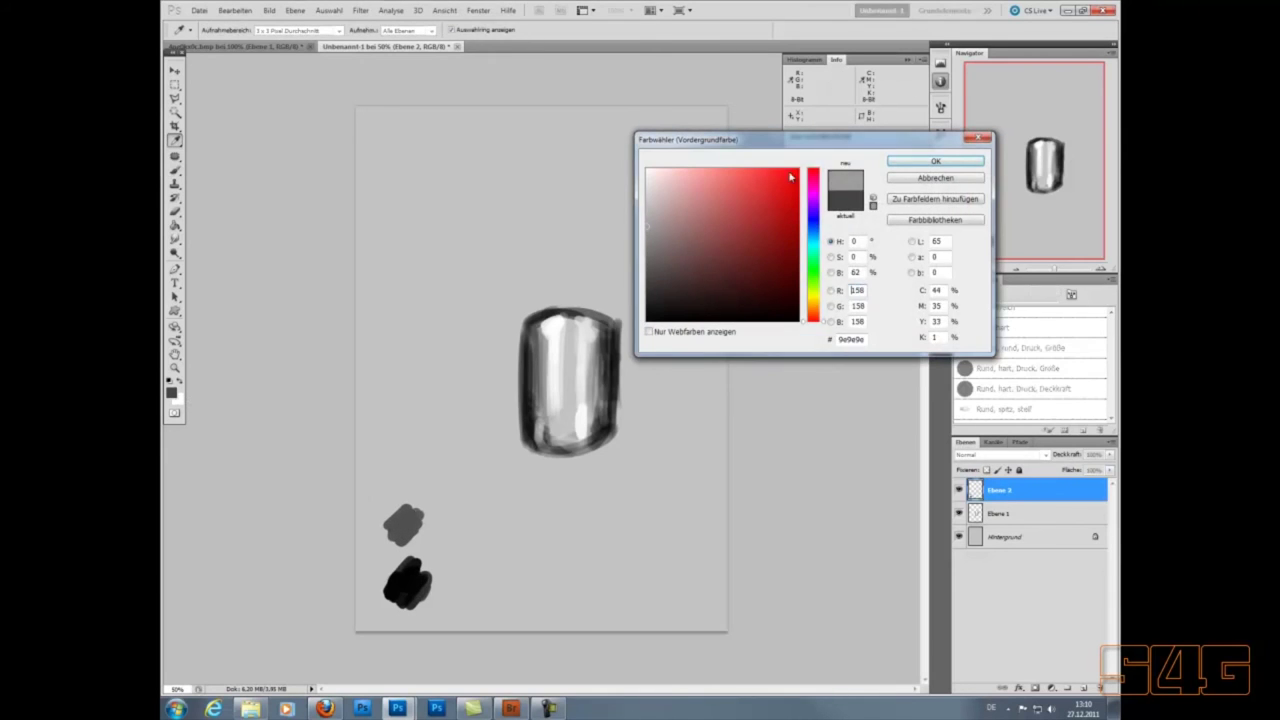
click(924, 162)
drag(398, 466, 392, 487)
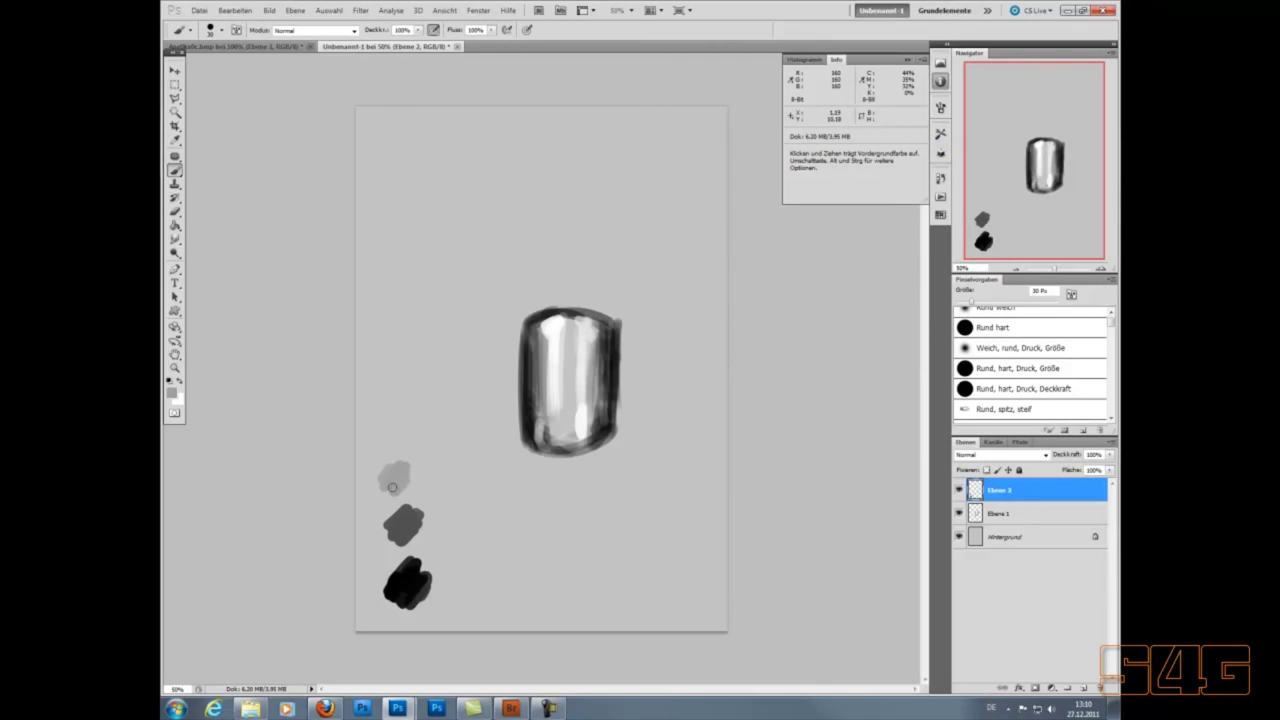
click(173, 394)
drag(662, 212, 651, 171)
click(935, 161)
drag(386, 420, 392, 428)
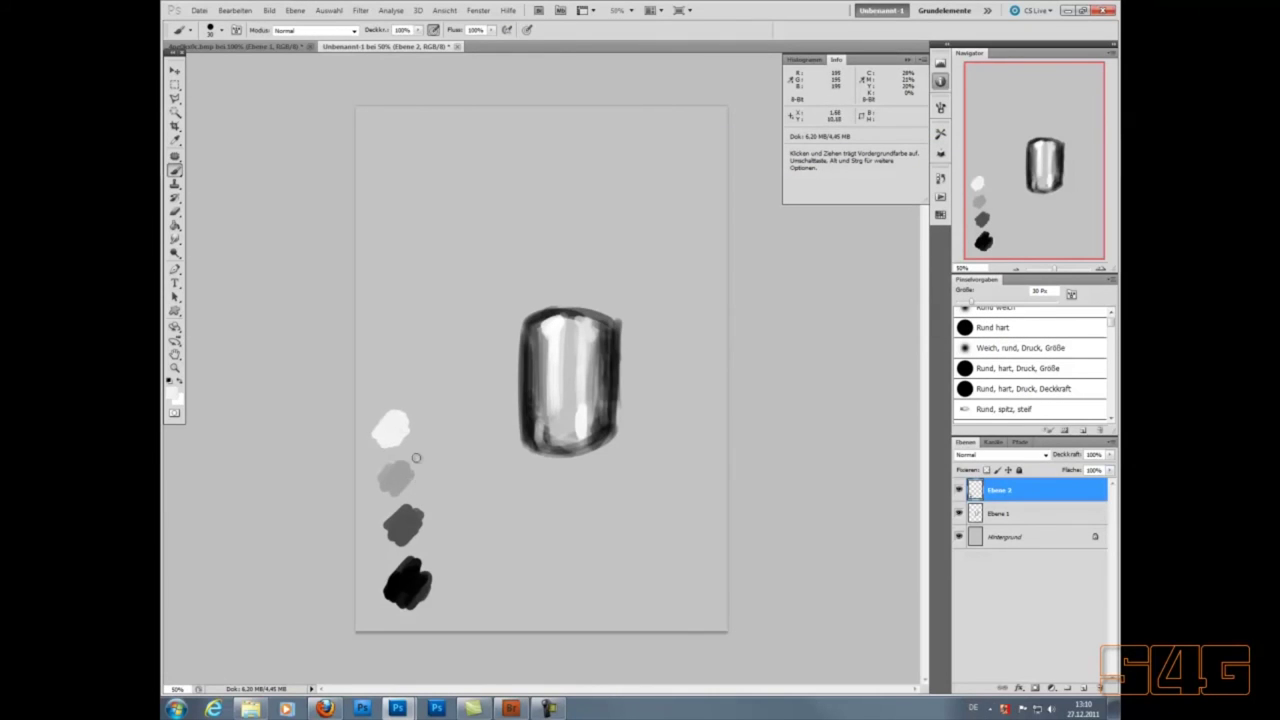
Alt-sample black from the black swatch and bring up the brush size options.
key(alt)
key(alt)
mouse_move(406, 520)
mouse_down()
mouse_move(411, 592)
mouse_move(432, 550)
mouse_move(411, 574)
mouse_move(416, 590)
mouse_up()
alt+click(410, 583)
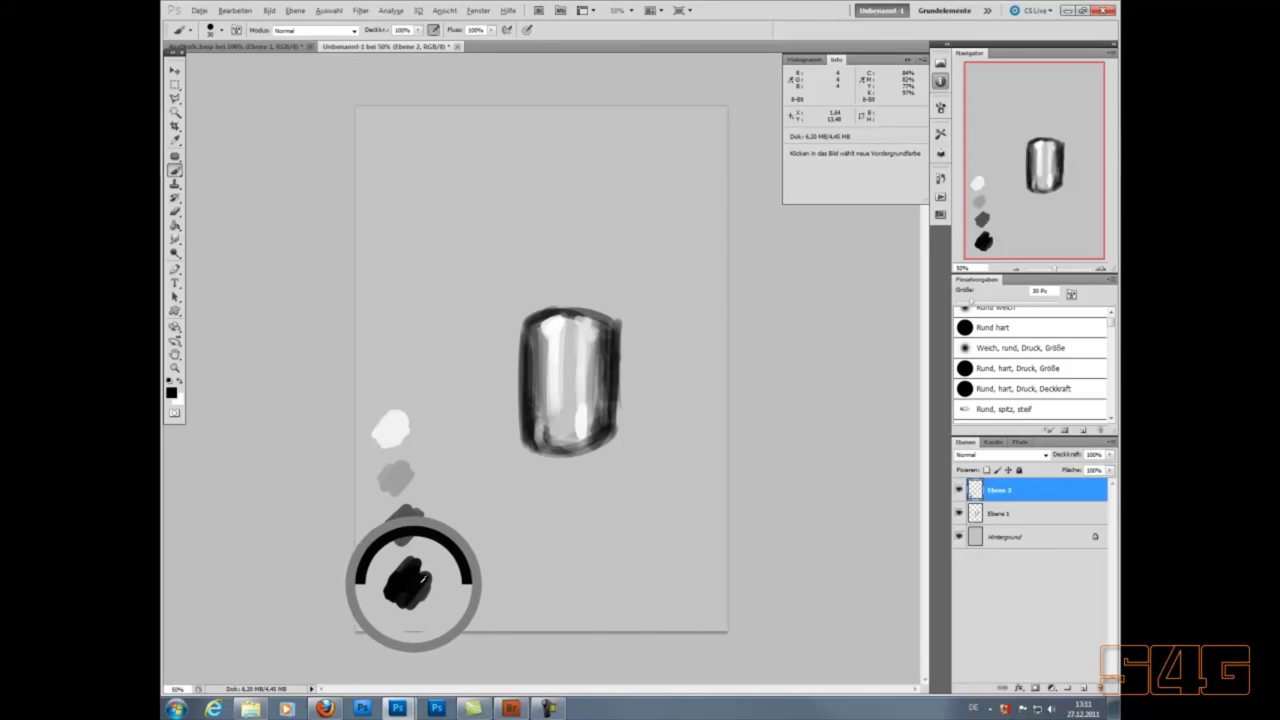
mouse_move(416, 586)
mouse_down()
mouse_move(409, 577)
mouse_move(405, 592)
mouse_move(405, 534)
mouse_up()
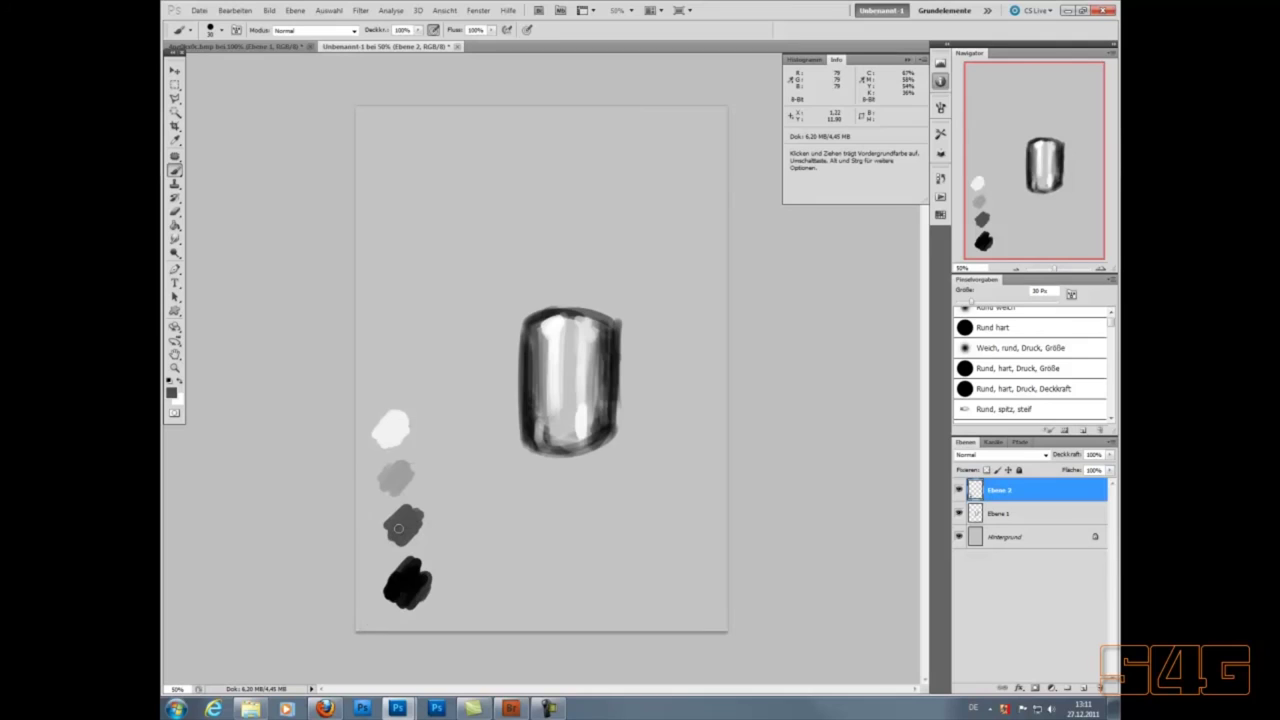
right_click(590, 523)
Set the brush to 8 px and sketch thin twisting ribbon outlines above the cylinder.
drag(646, 553, 606, 548)
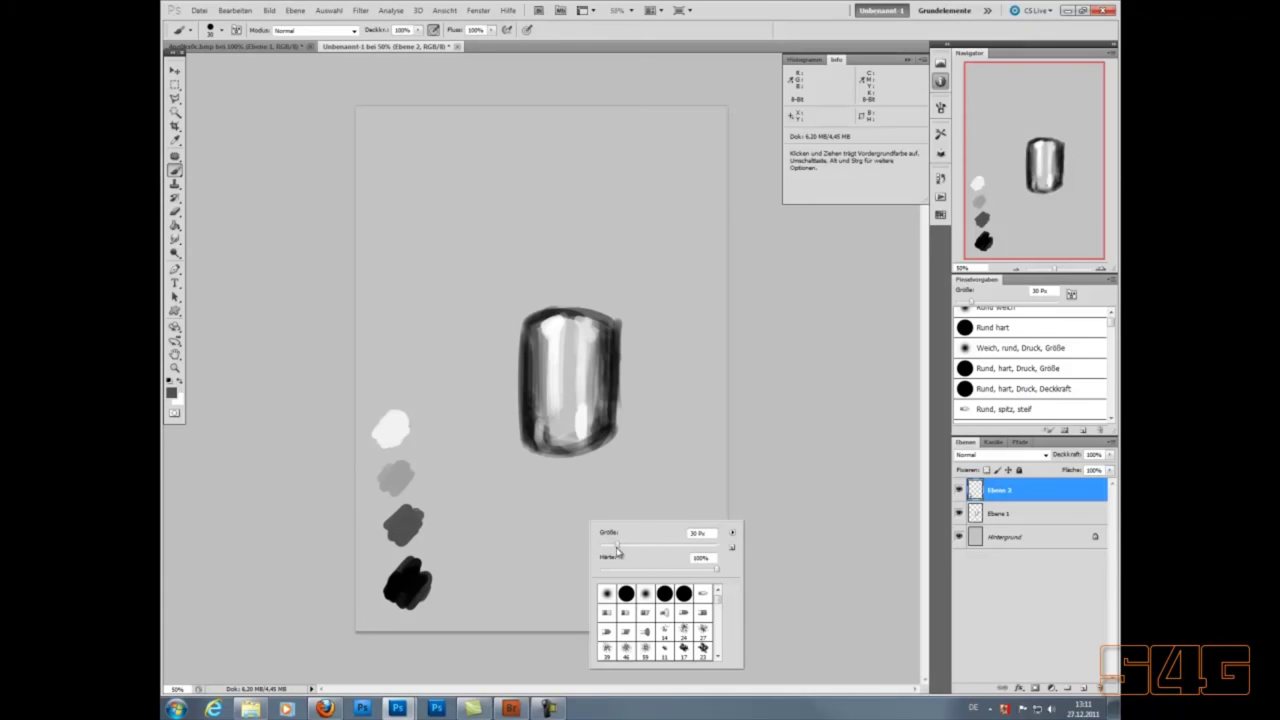
click(759, 428)
mouse_move(452, 310)
mouse_down()
mouse_move(462, 228)
mouse_move(451, 318)
mouse_up()
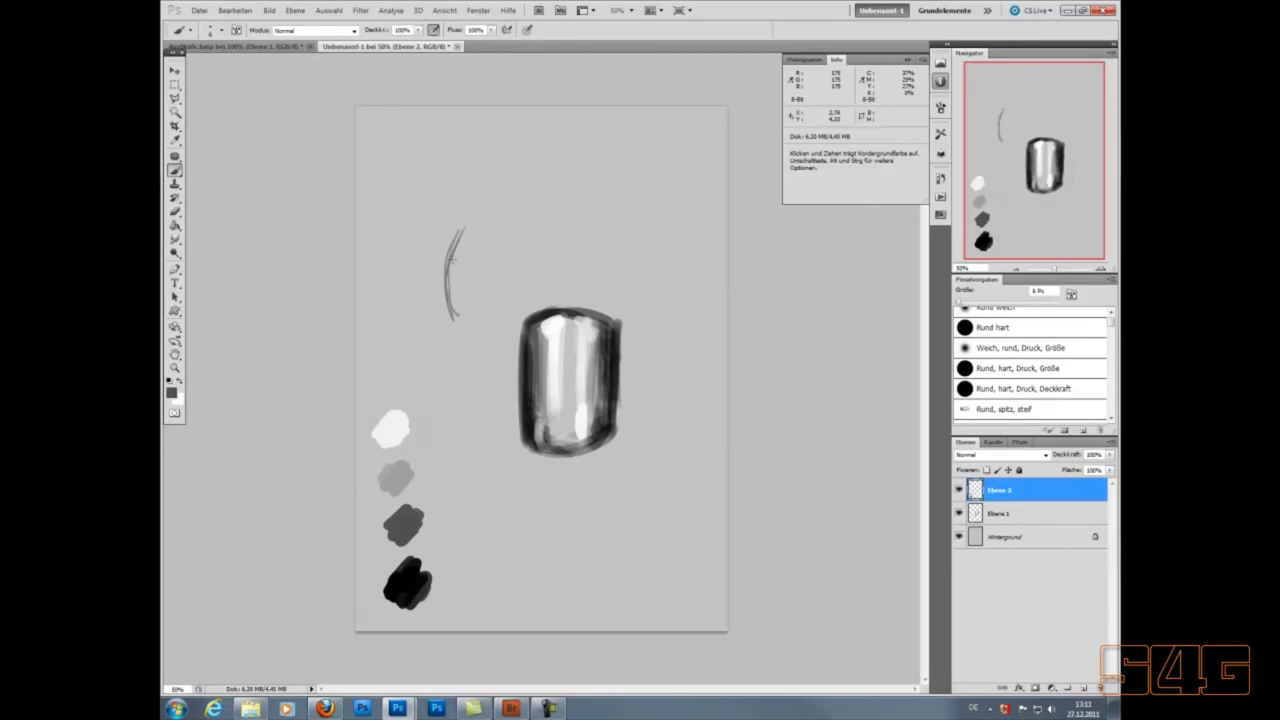
drag(500, 187, 528, 205)
mouse_move(485, 310)
mouse_down()
mouse_move(496, 323)
mouse_move(500, 205)
mouse_move(536, 194)
mouse_move(550, 148)
mouse_up()
mouse_move(518, 188)
mouse_down()
mouse_move(478, 146)
mouse_move(448, 150)
mouse_move(440, 218)
mouse_move(500, 285)
mouse_up()
mouse_move(446, 210)
mouse_down()
mouse_move(515, 300)
mouse_move(503, 350)
mouse_move(445, 356)
mouse_move(435, 412)
mouse_up()
drag(452, 384, 458, 462)
Sample a light grey swatch, enlarge the brush and block in the ribbon.
drag(410, 590, 390, 440)
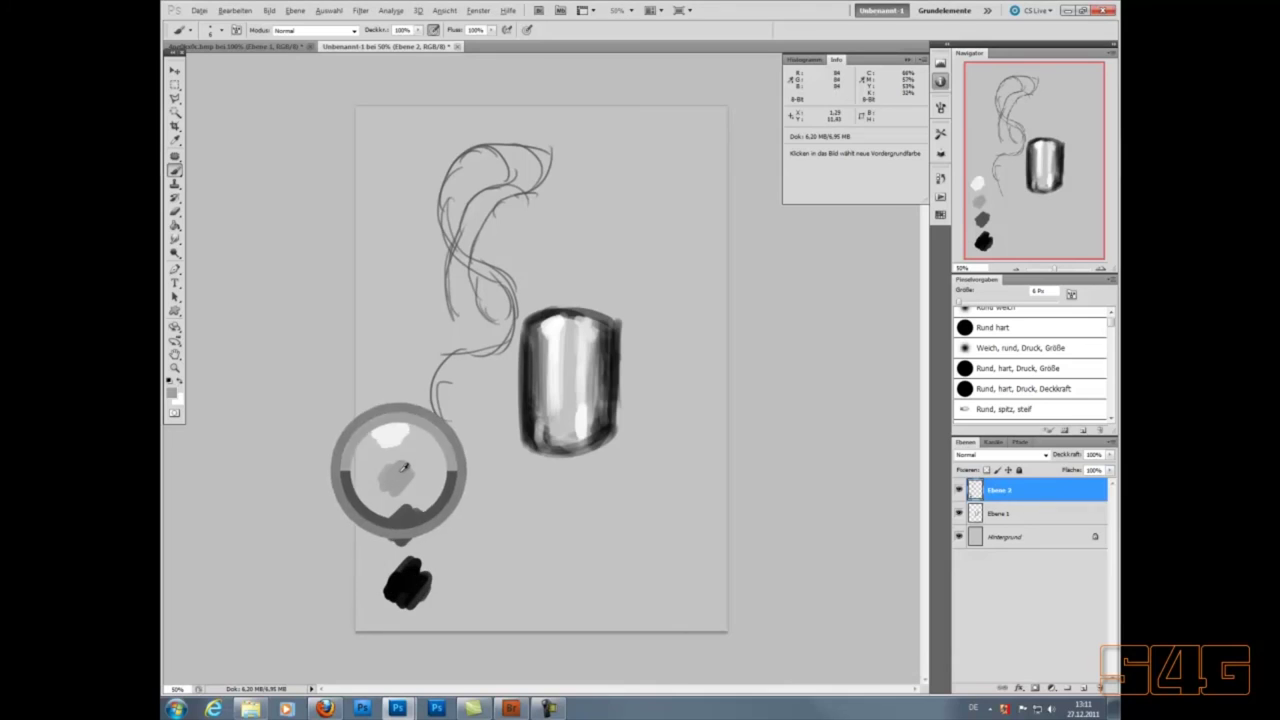
right_click(480, 436)
mouse_move(446, 397)
mouse_down()
mouse_move(508, 177)
mouse_move(455, 277)
mouse_move(470, 301)
mouse_up()
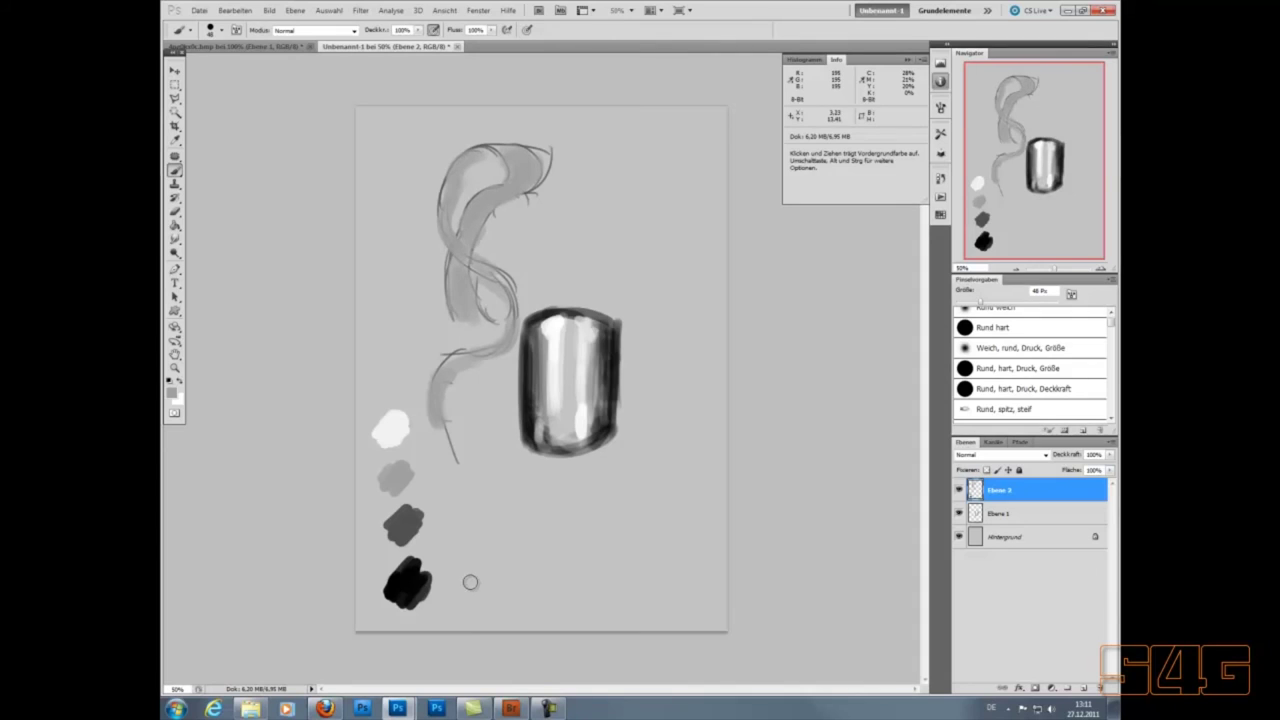
Sample black from the swatch and paint dark shading along the ribbon's upper curve, middle and tail.
alt+click(413, 590)
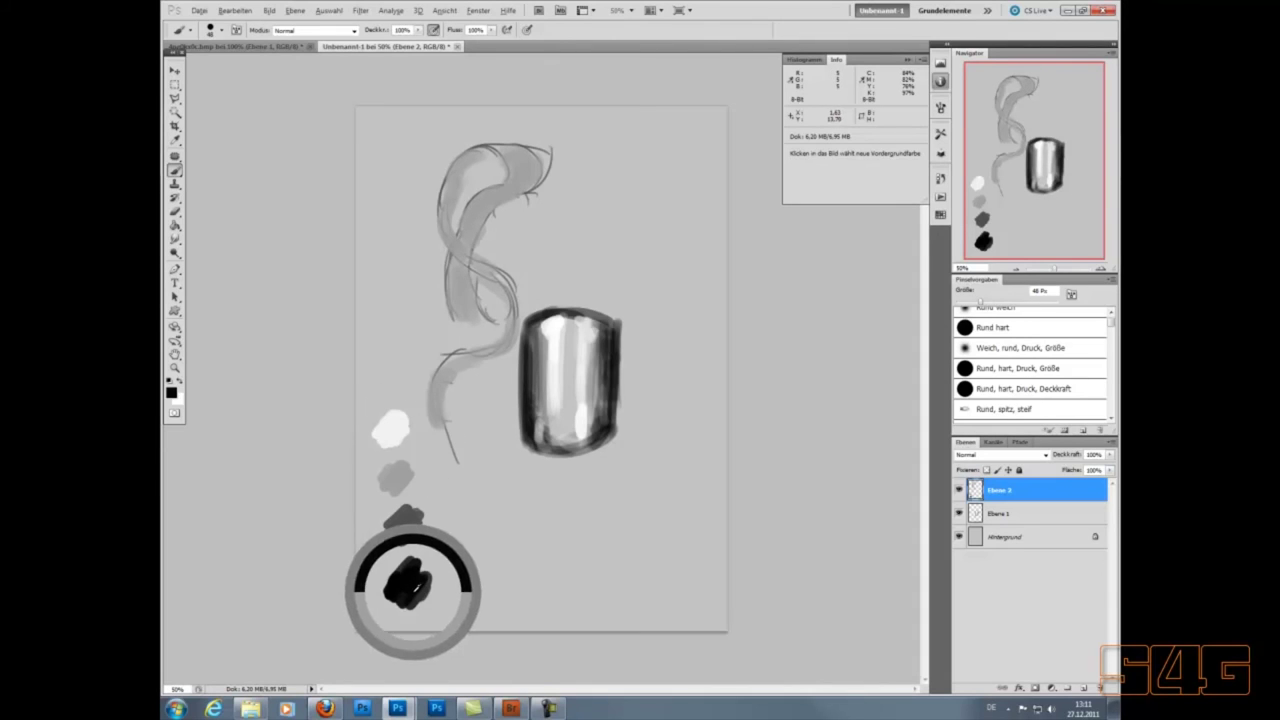
drag(462, 356, 428, 424)
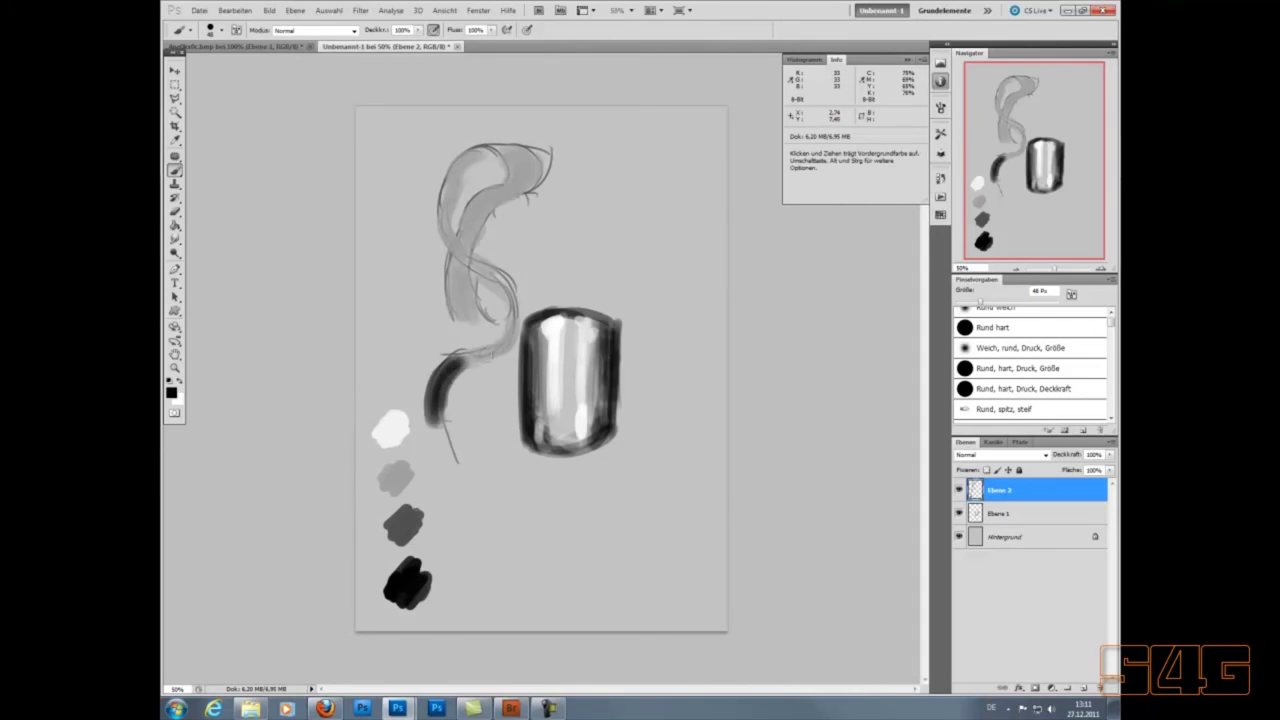
drag(452, 256, 476, 296)
drag(460, 240, 522, 172)
alt+click(520, 174)
alt+click(507, 189)
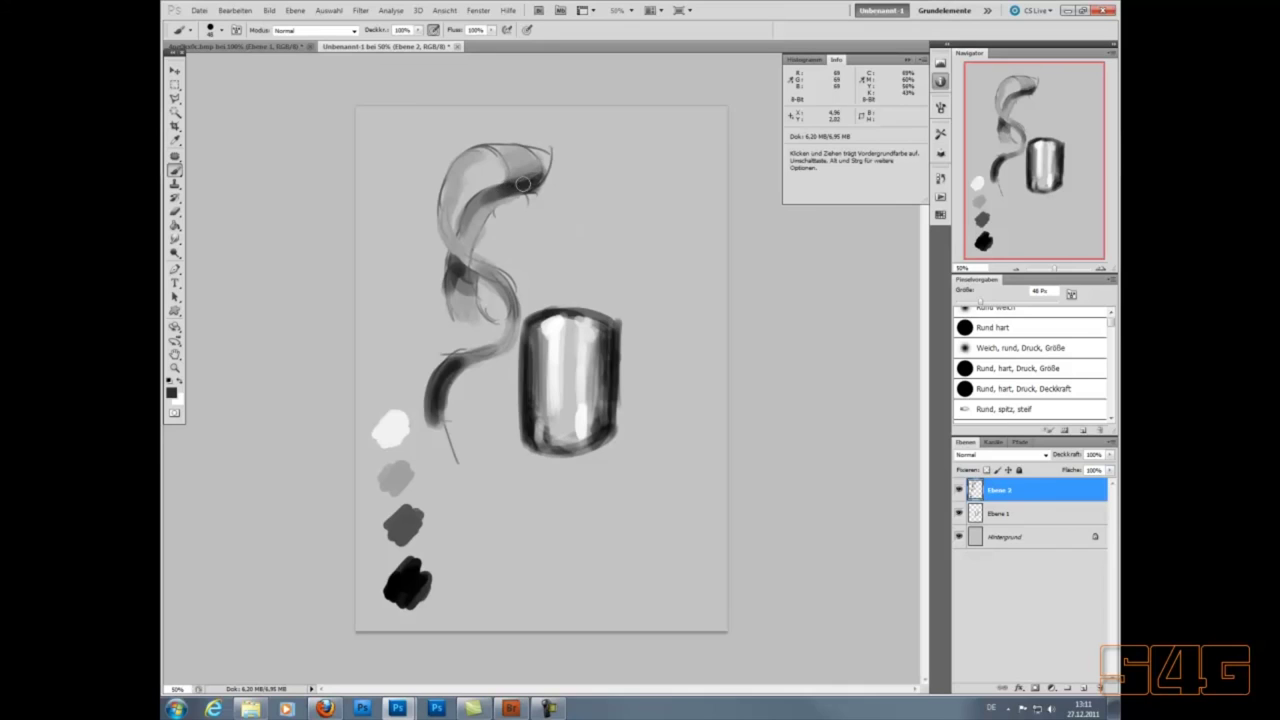
mouse_move(467, 172)
mouse_down()
mouse_move(487, 157)
mouse_move(445, 218)
mouse_up()
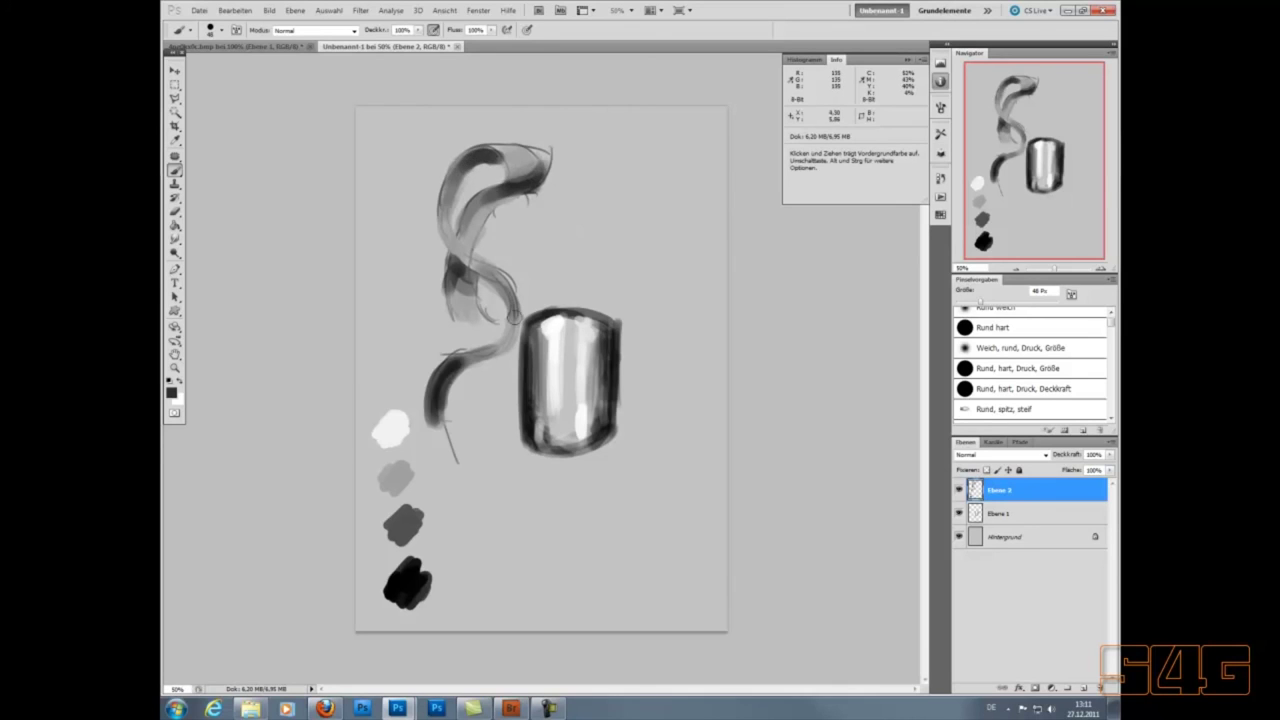
mouse_move(450, 378)
mouse_down()
mouse_move(448, 440)
mouse_move(437, 423)
mouse_move(466, 492)
mouse_up()
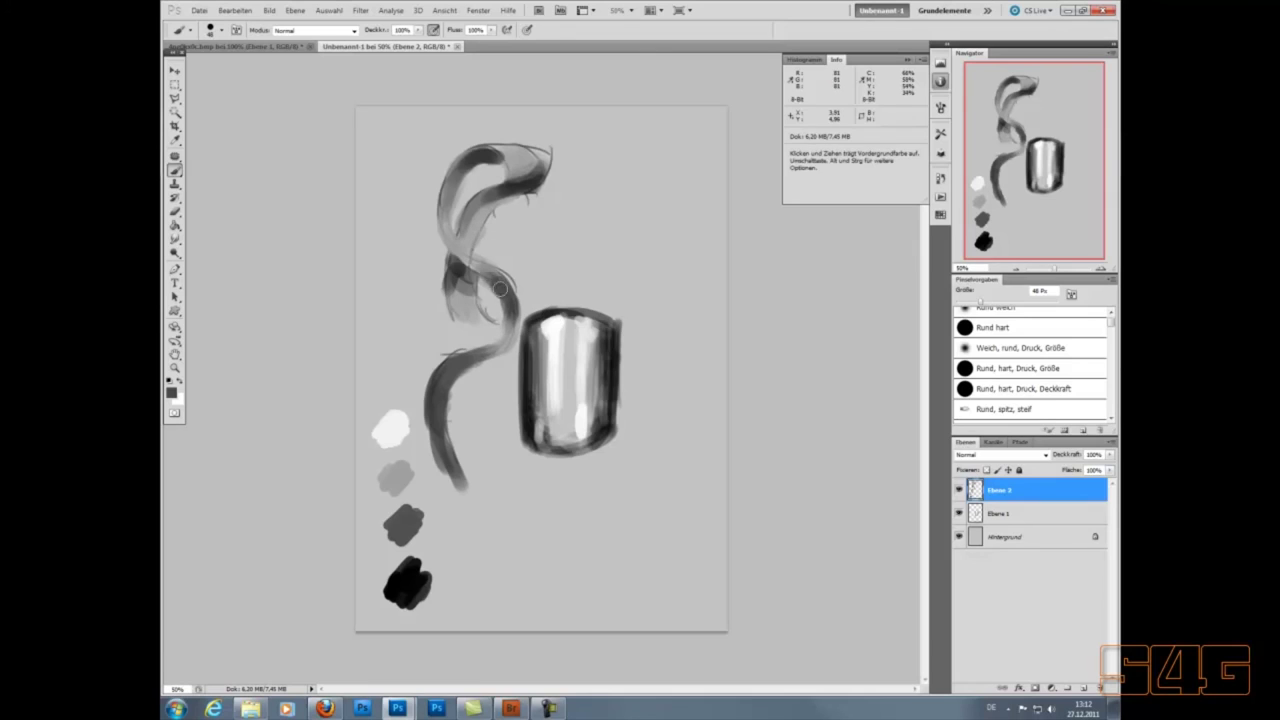
Add grey shading, a near-white highlight on the upper curve, and darken the ribbon's head.
drag(453, 270, 465, 305)
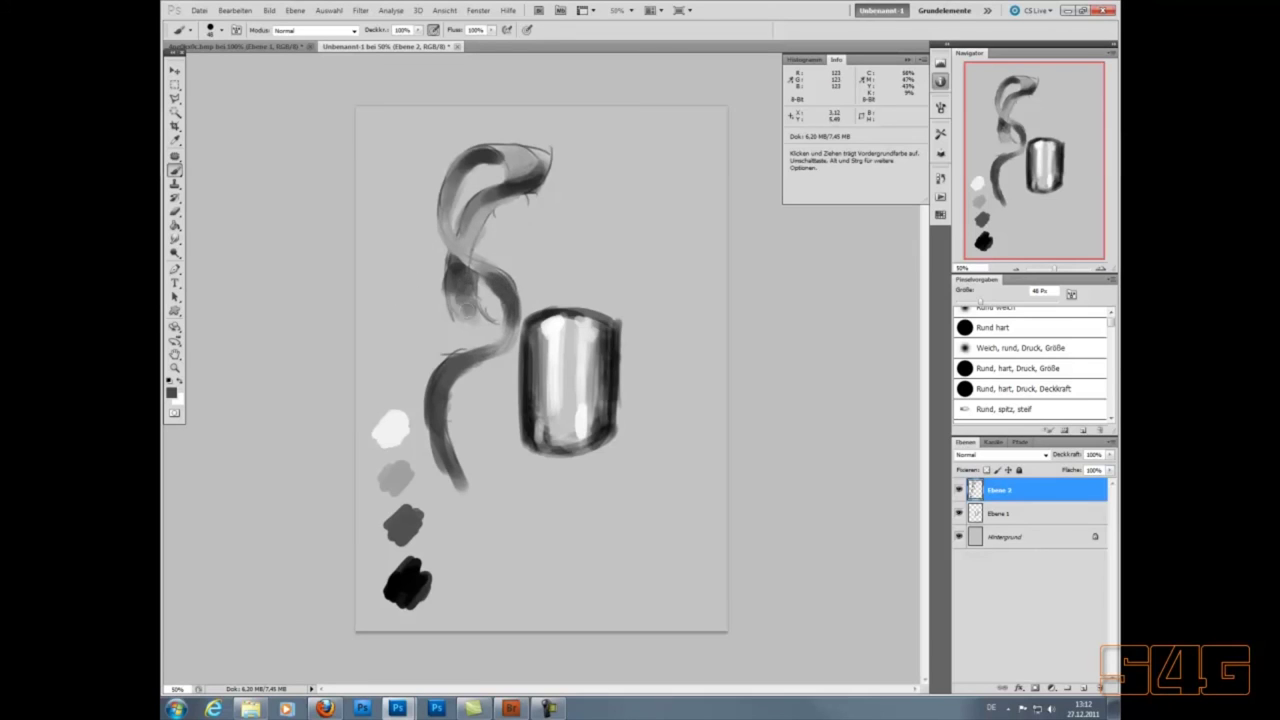
alt+click(469, 257)
alt+click(394, 433)
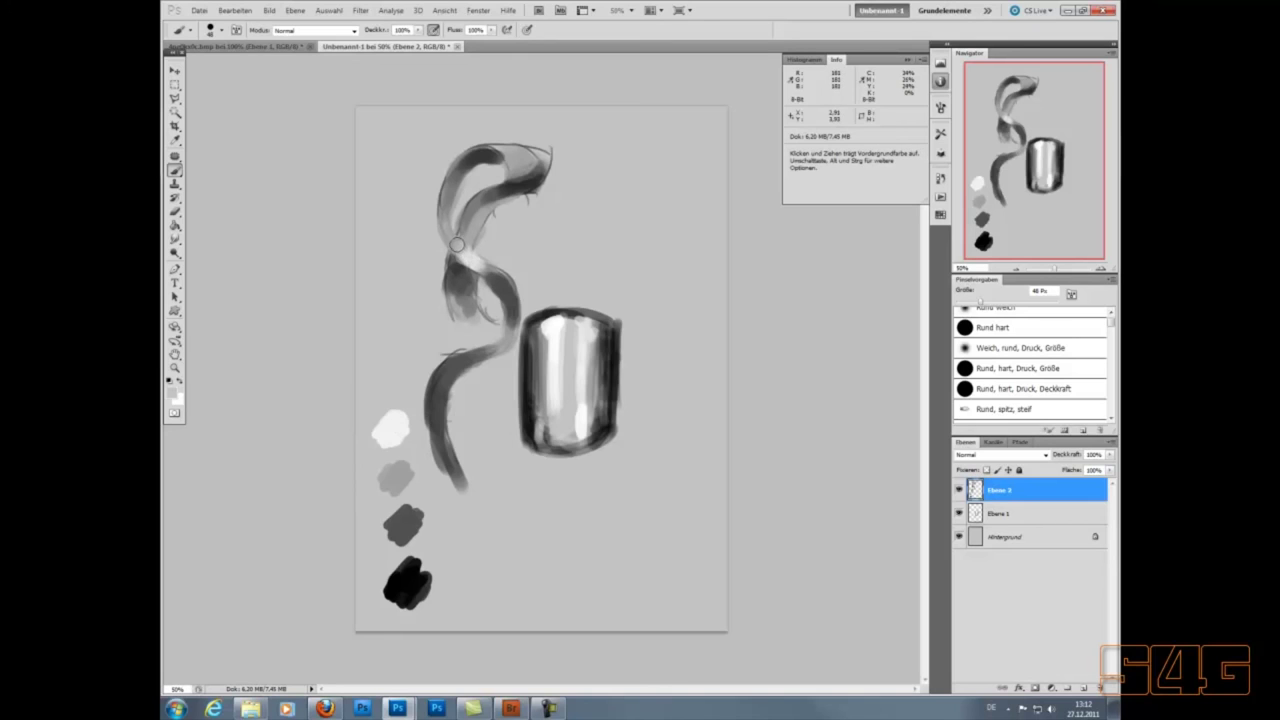
drag(512, 168, 489, 160)
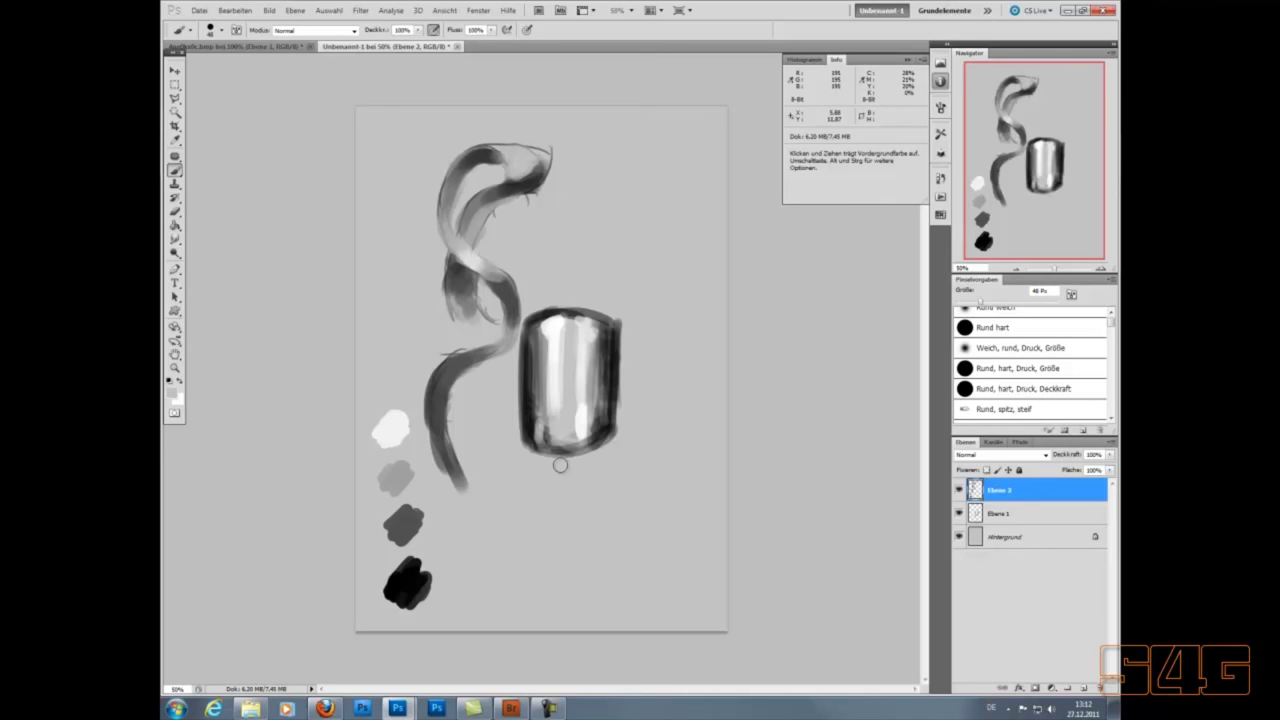
key(alt)
mouse_move(449, 265)
mouse_down()
mouse_move(450, 283)
mouse_move(465, 272)
mouse_up()
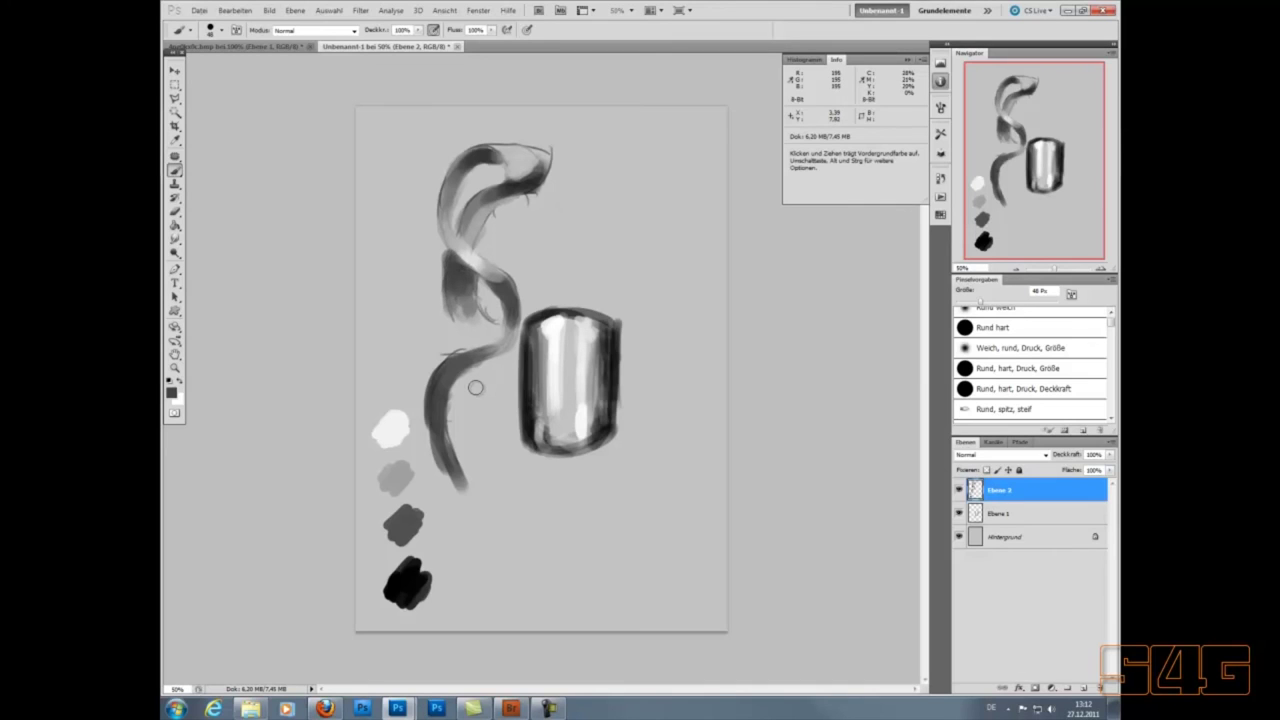
alt+click(458, 251)
alt+click(507, 150)
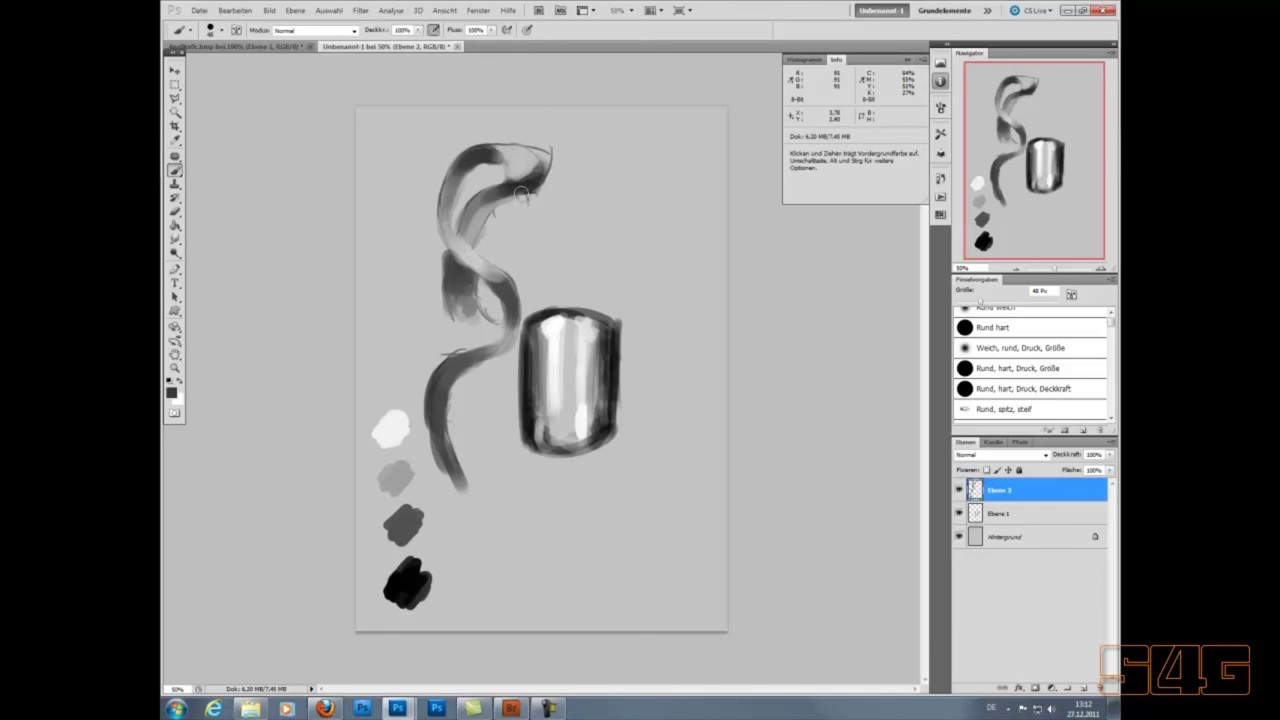
drag(524, 172, 510, 158)
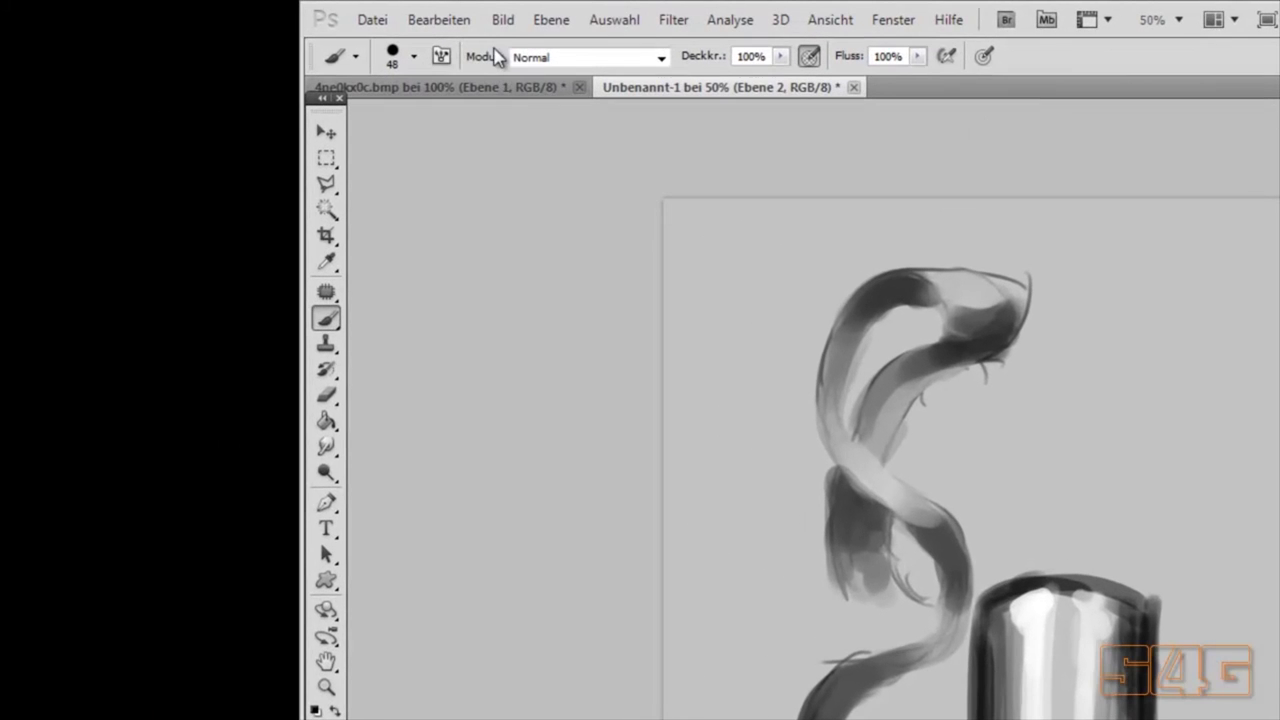
In Tonwertkorrektur, try raising the black output level to 33, then cancel without applying.
click(445, 20)
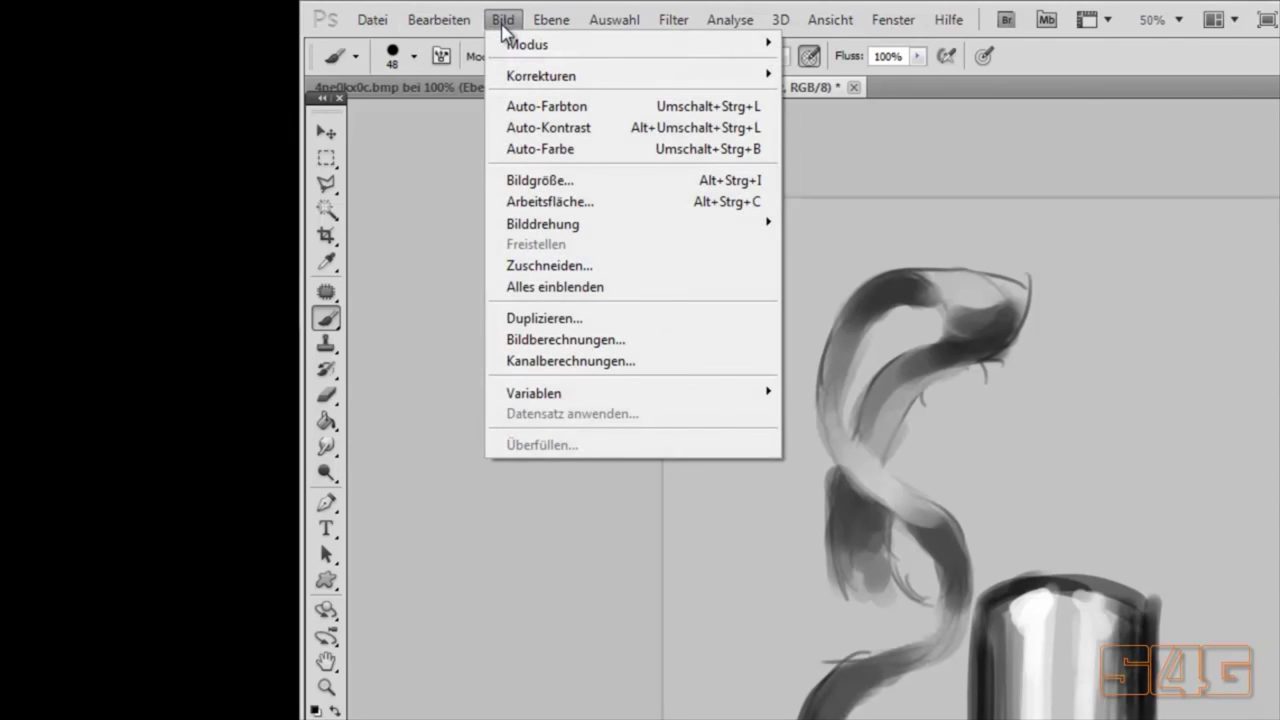
mouse_move(541, 76)
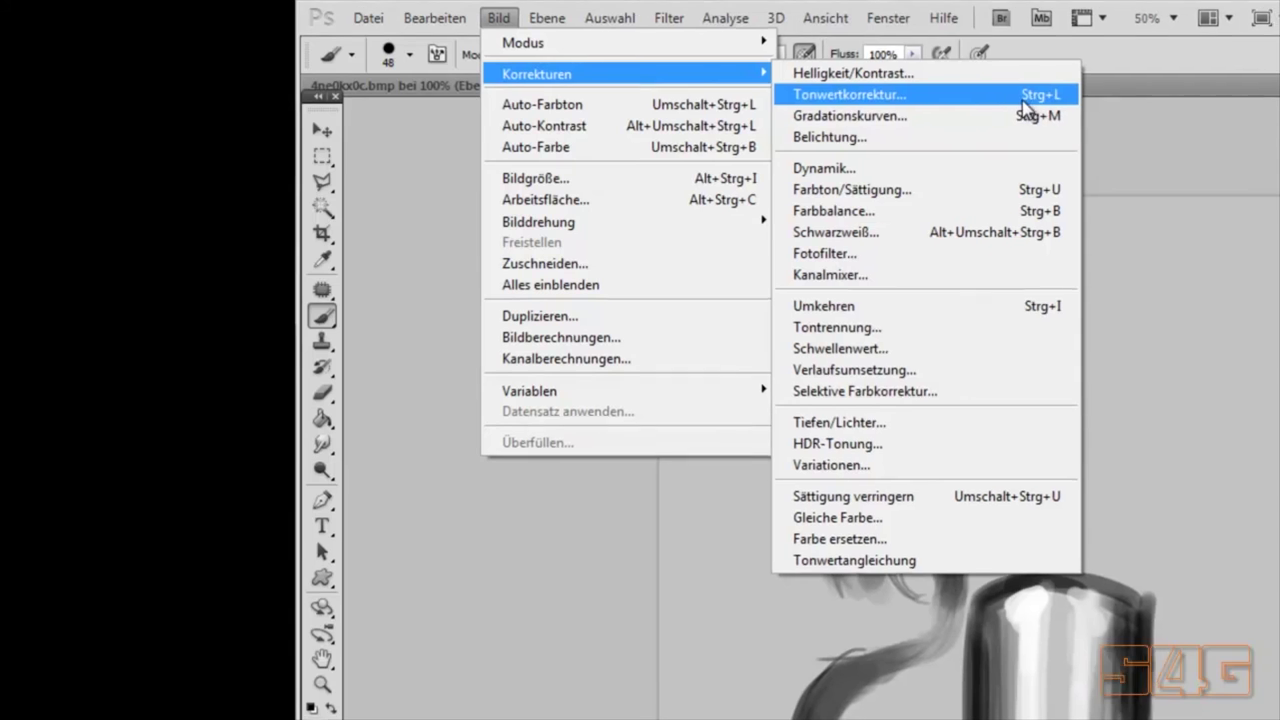
click(1025, 105)
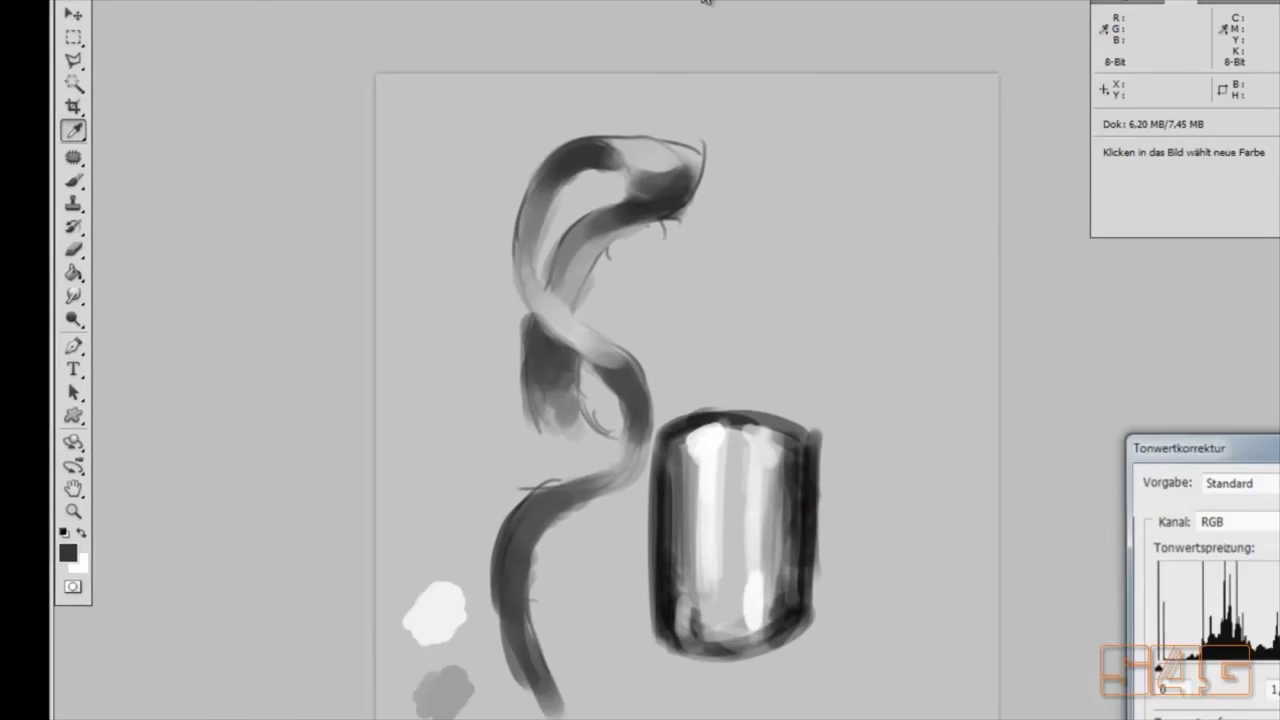
mouse_move(997, 320)
mouse_down()
mouse_move(827, 227)
mouse_move(769, 166)
mouse_up()
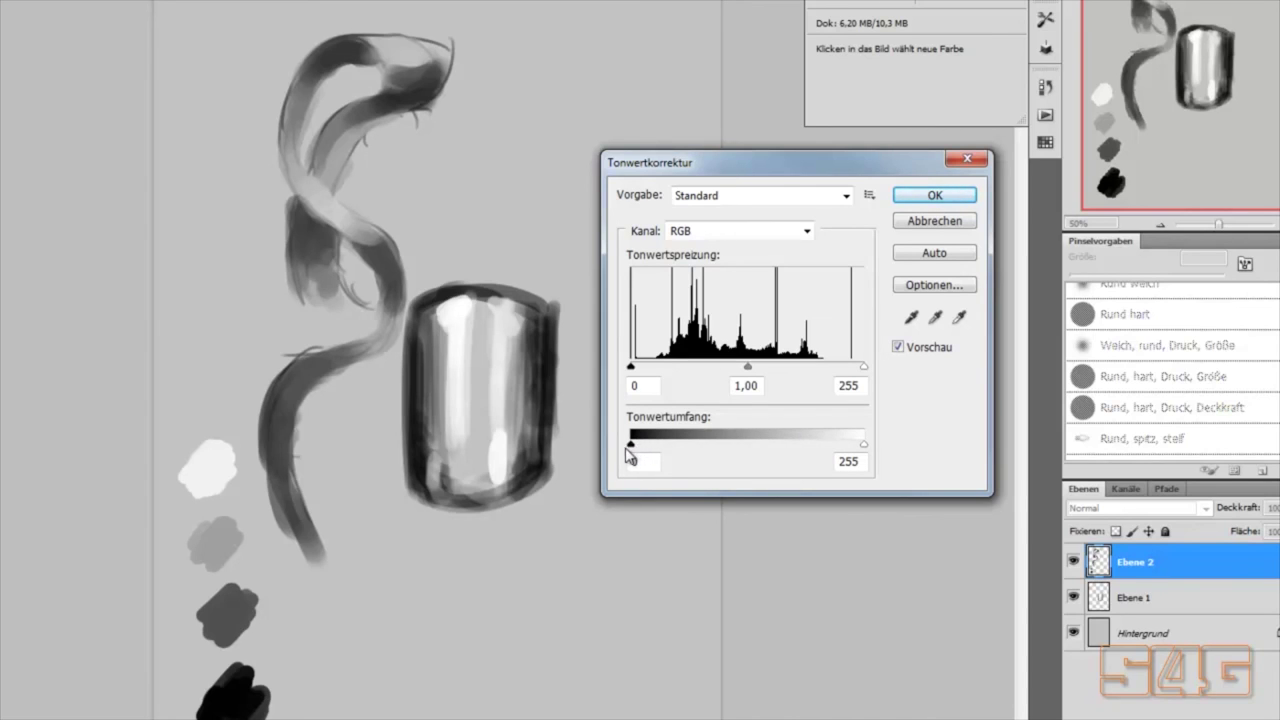
mouse_move(636, 452)
mouse_down()
mouse_move(724, 453)
mouse_move(653, 456)
mouse_up()
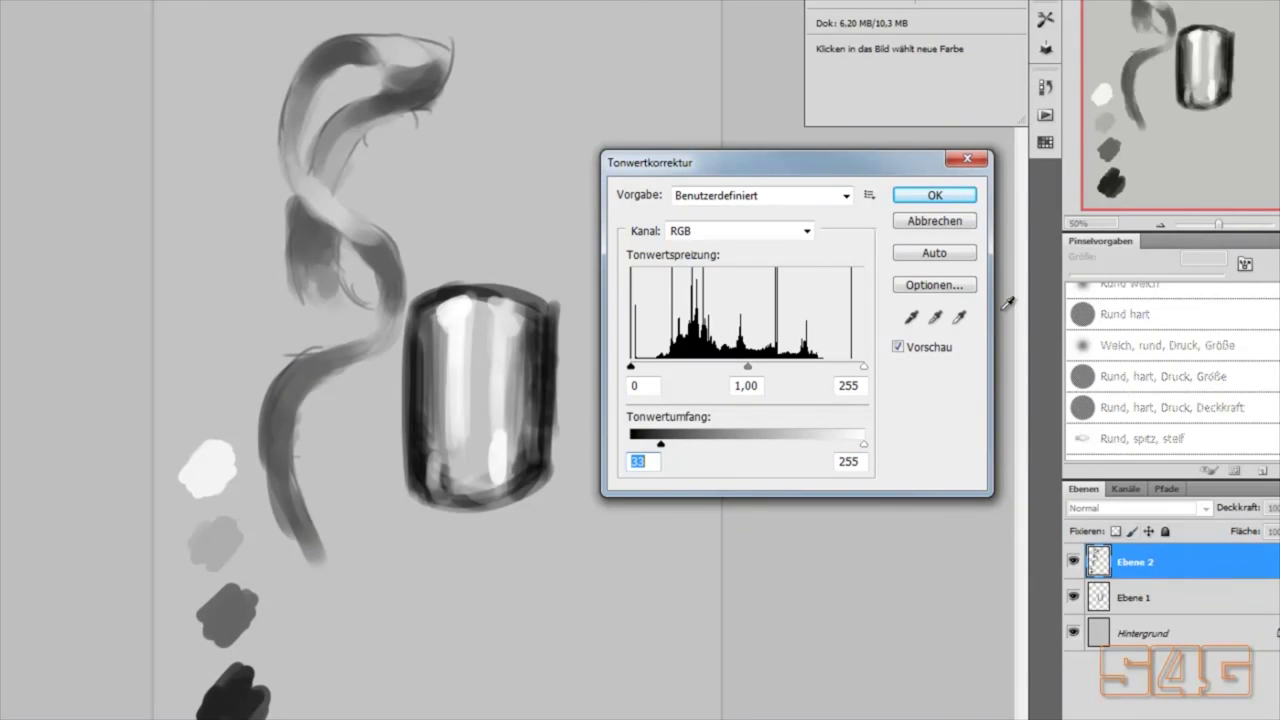
click(934, 222)
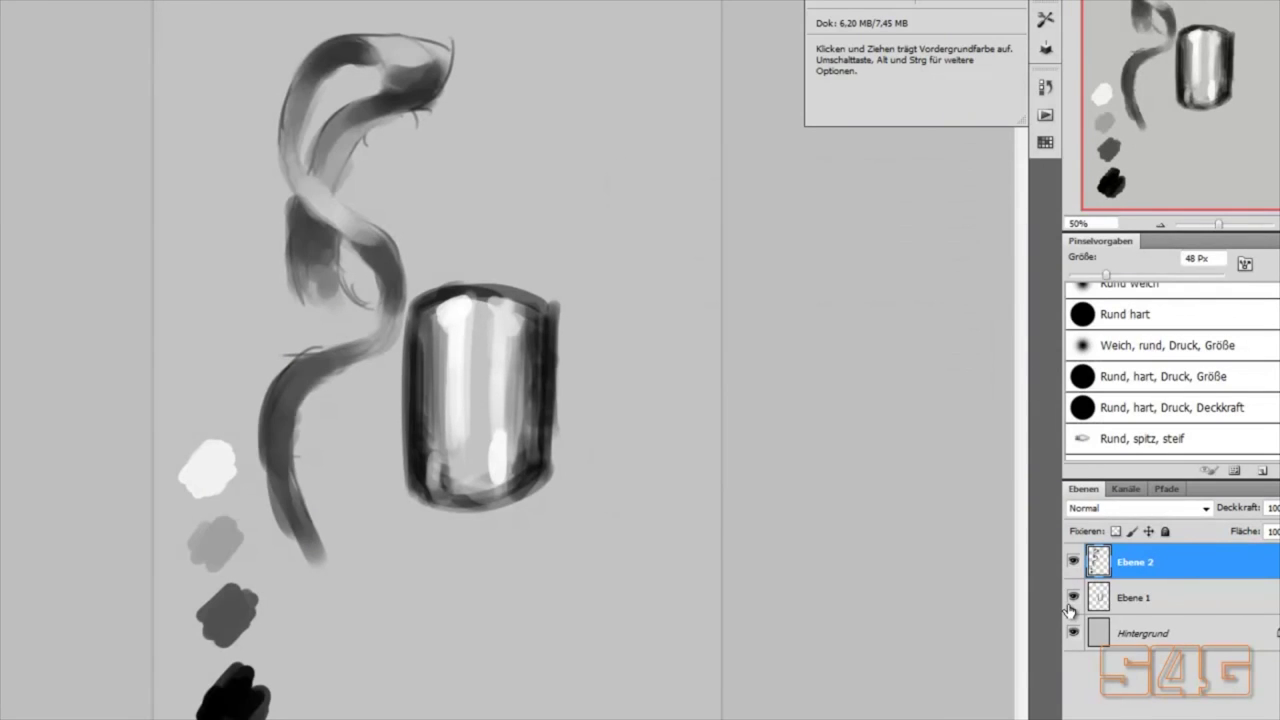
Hide Ebene 1 and test the Levels output sliders, restoring the full 0–255 range.
click(1072, 599)
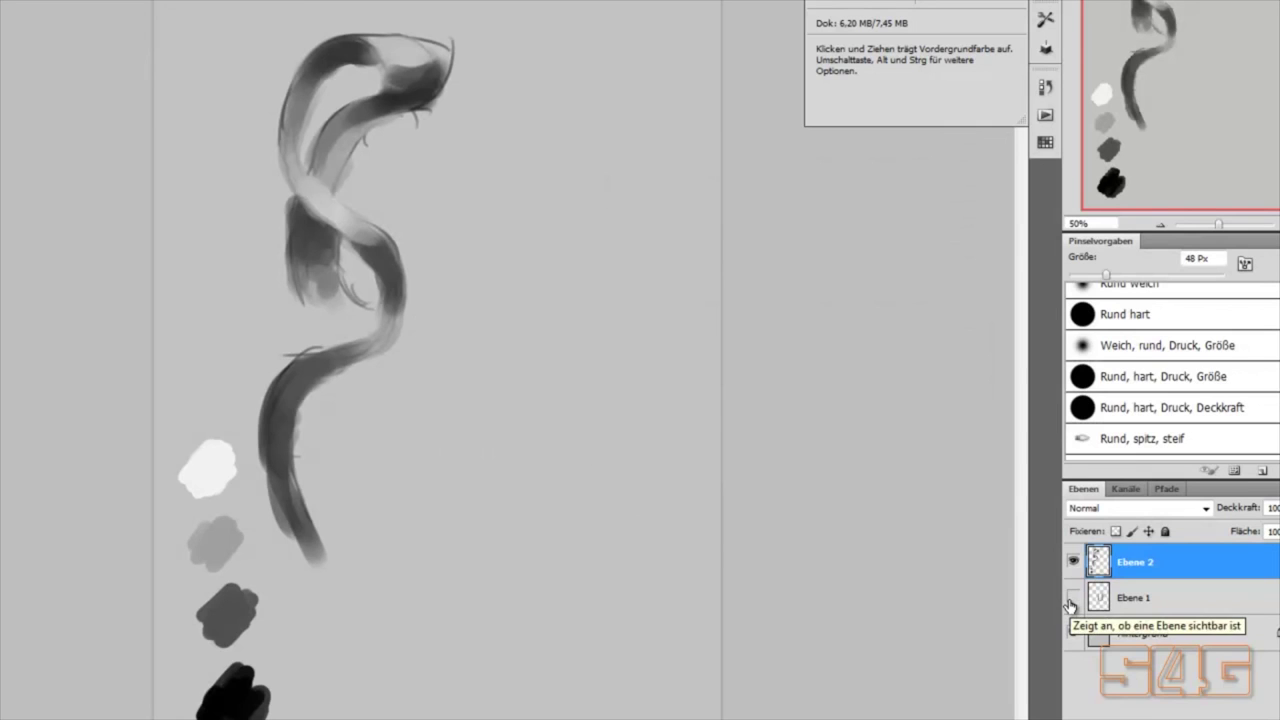
key(ctrl+l)
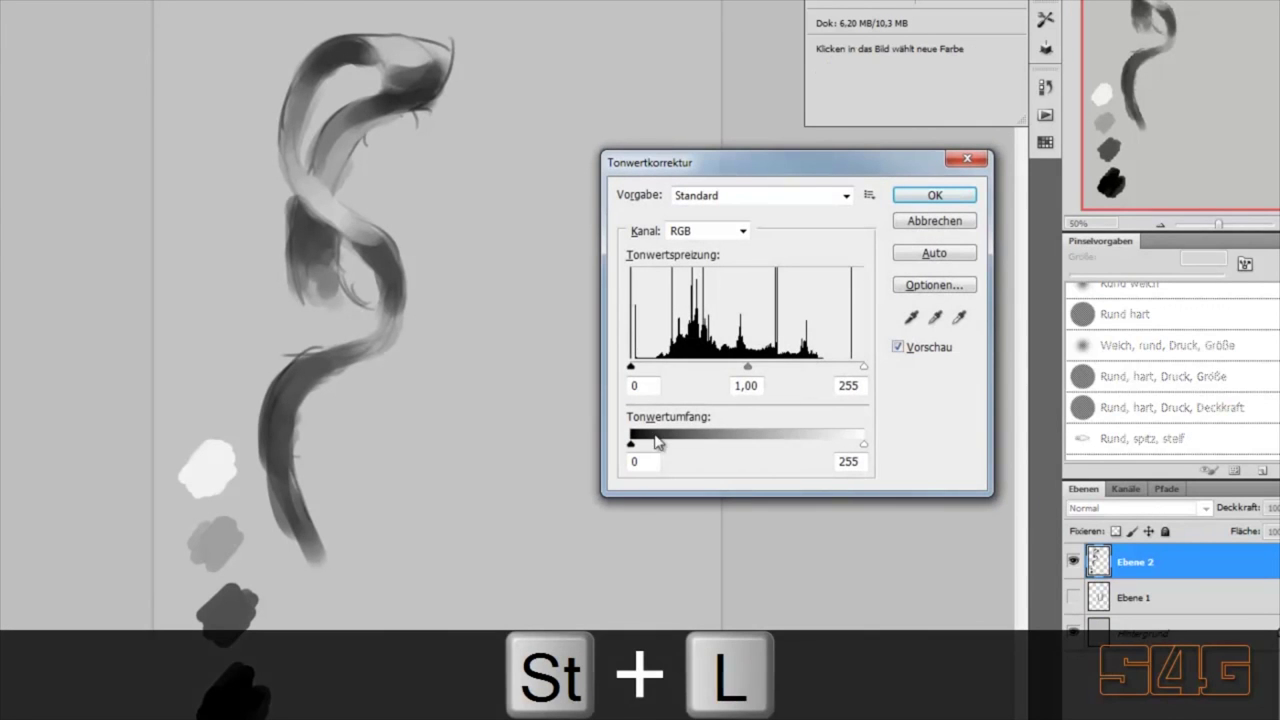
drag(631, 444, 706, 445)
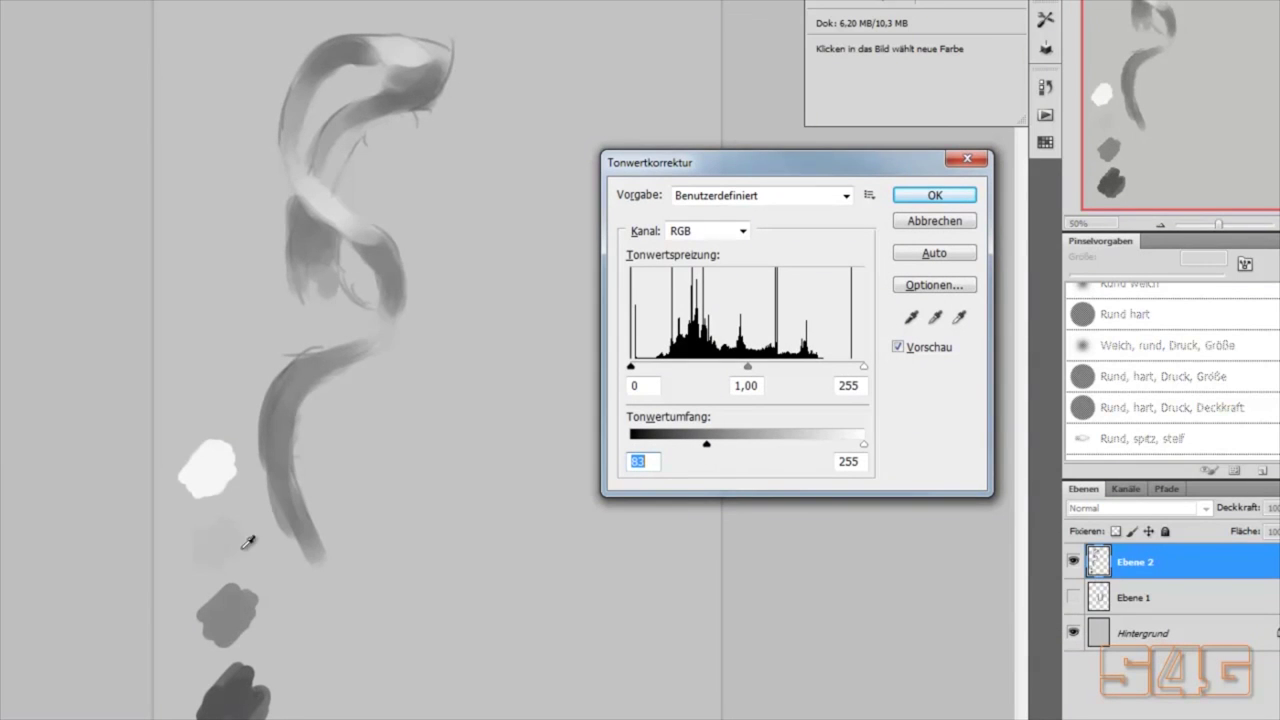
drag(704, 445, 631, 445)
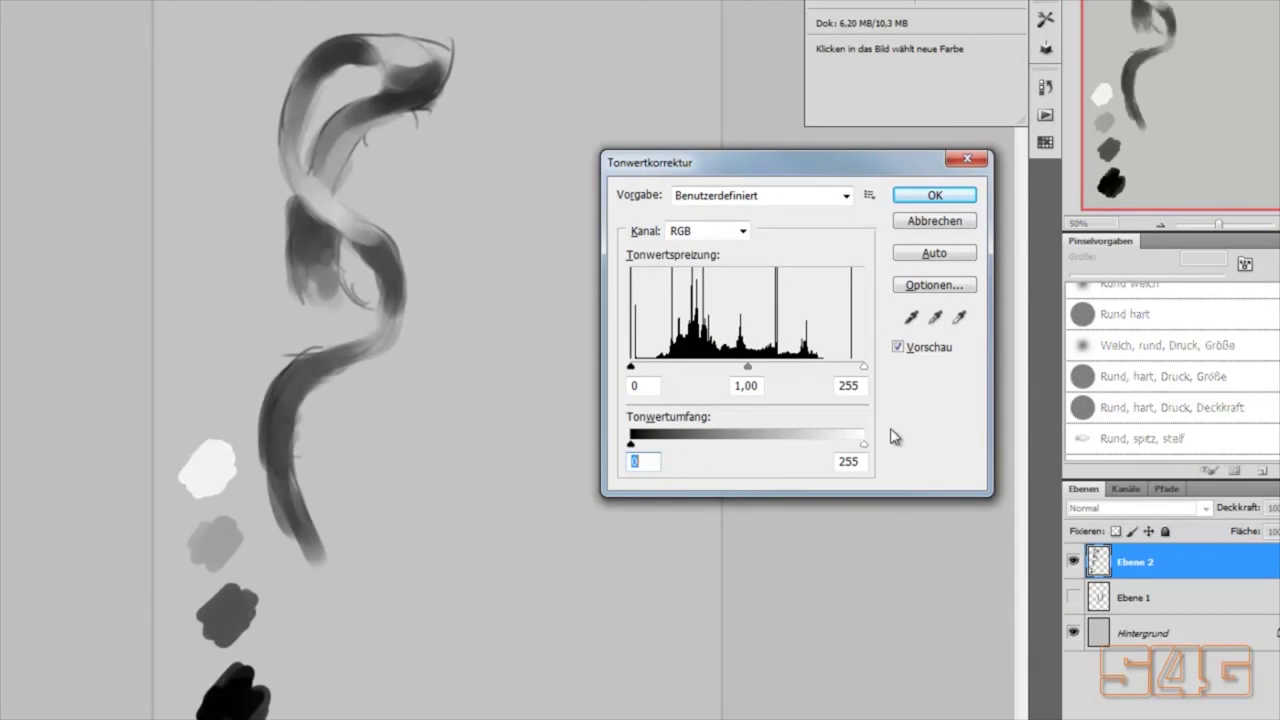
mouse_move(864, 445)
mouse_down()
mouse_move(740, 455)
mouse_move(851, 440)
mouse_move(806, 440)
mouse_move(888, 450)
mouse_up()
Test input points 54 and 165, then apply a midtone gamma of 0,75.
mouse_move(750, 372)
mouse_down()
mouse_move(677, 368)
mouse_move(845, 385)
mouse_move(687, 368)
mouse_move(806, 371)
mouse_move(720, 372)
mouse_move(754, 368)
mouse_move(740, 368)
mouse_up()
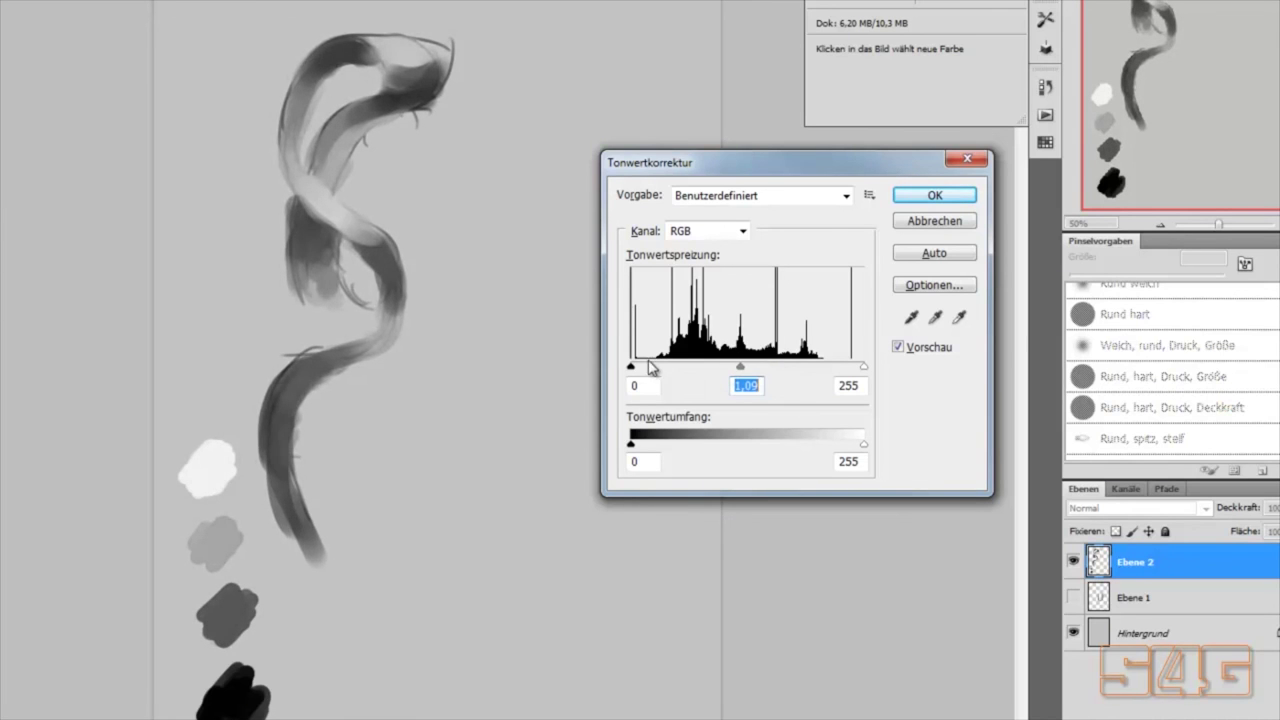
mouse_move(630, 370)
mouse_down()
mouse_move(700, 372)
mouse_move(630, 368)
mouse_move(660, 372)
mouse_move(636, 383)
mouse_up()
mouse_move(862, 368)
mouse_down()
mouse_move(778, 370)
mouse_move(818, 372)
mouse_move(765, 383)
mouse_move(862, 368)
mouse_up()
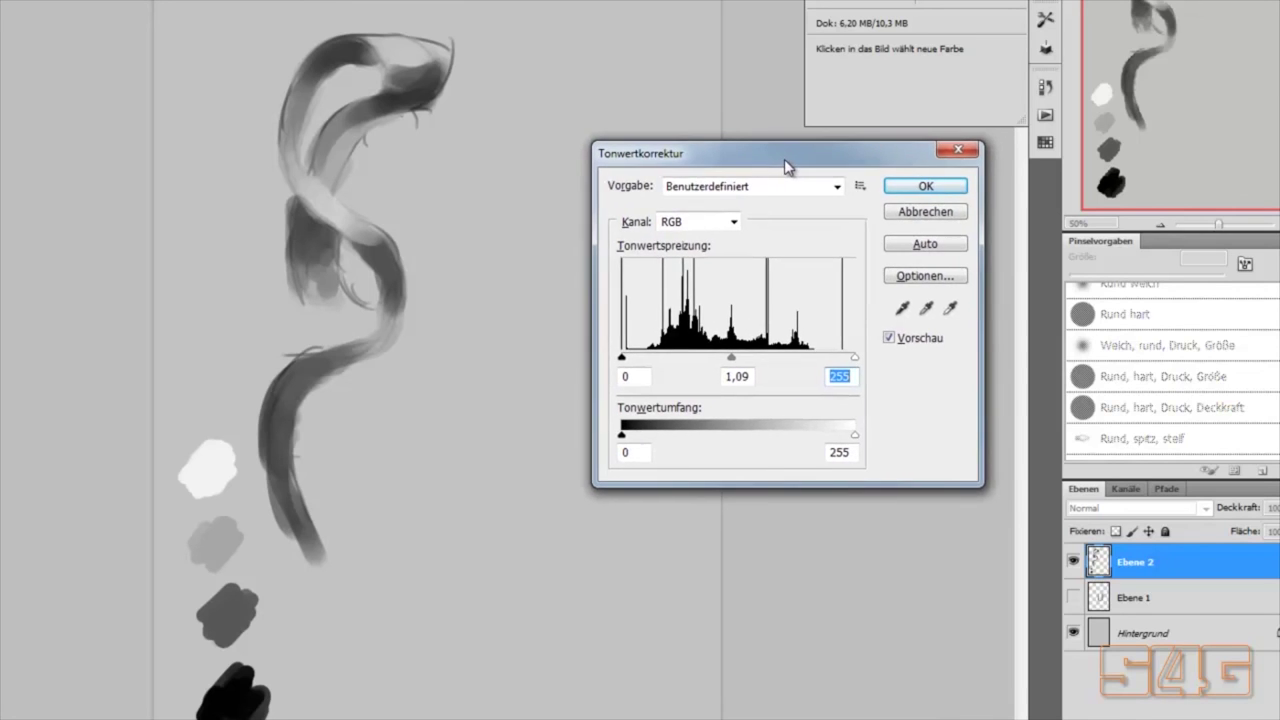
drag(784, 163, 761, 188)
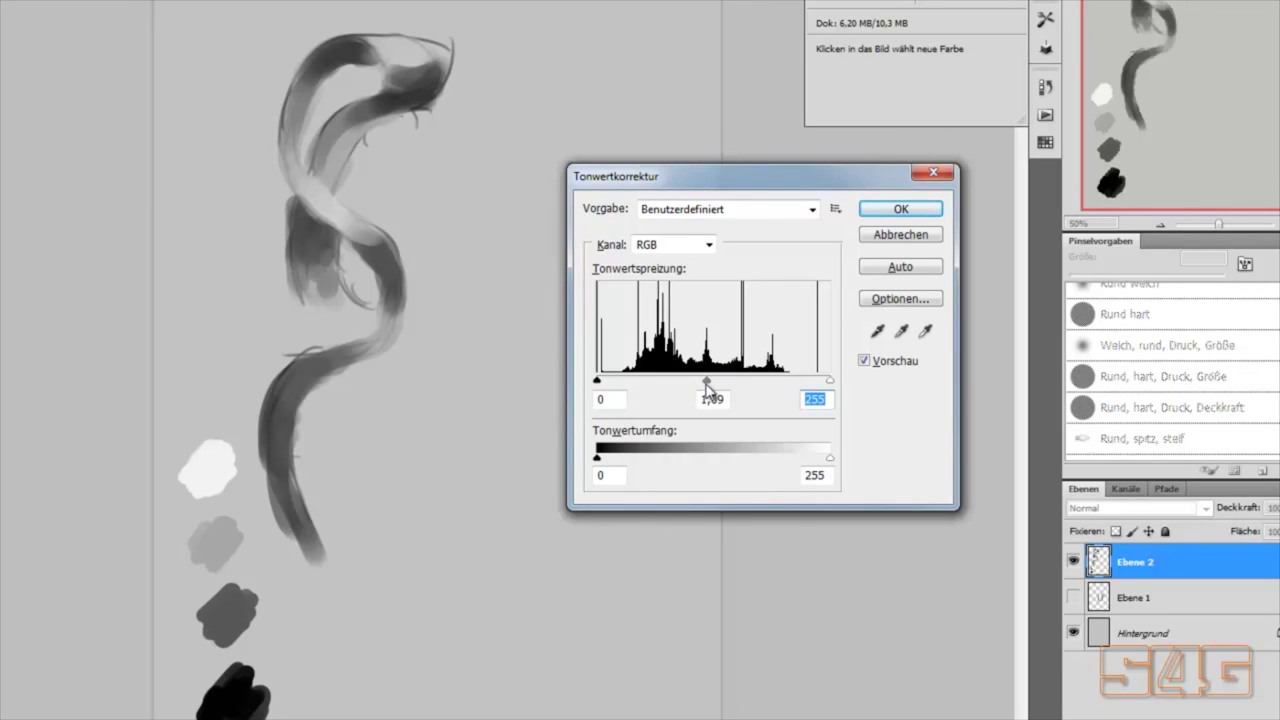
mouse_move(707, 381)
mouse_down()
mouse_move(732, 381)
mouse_move(738, 396)
mouse_up()
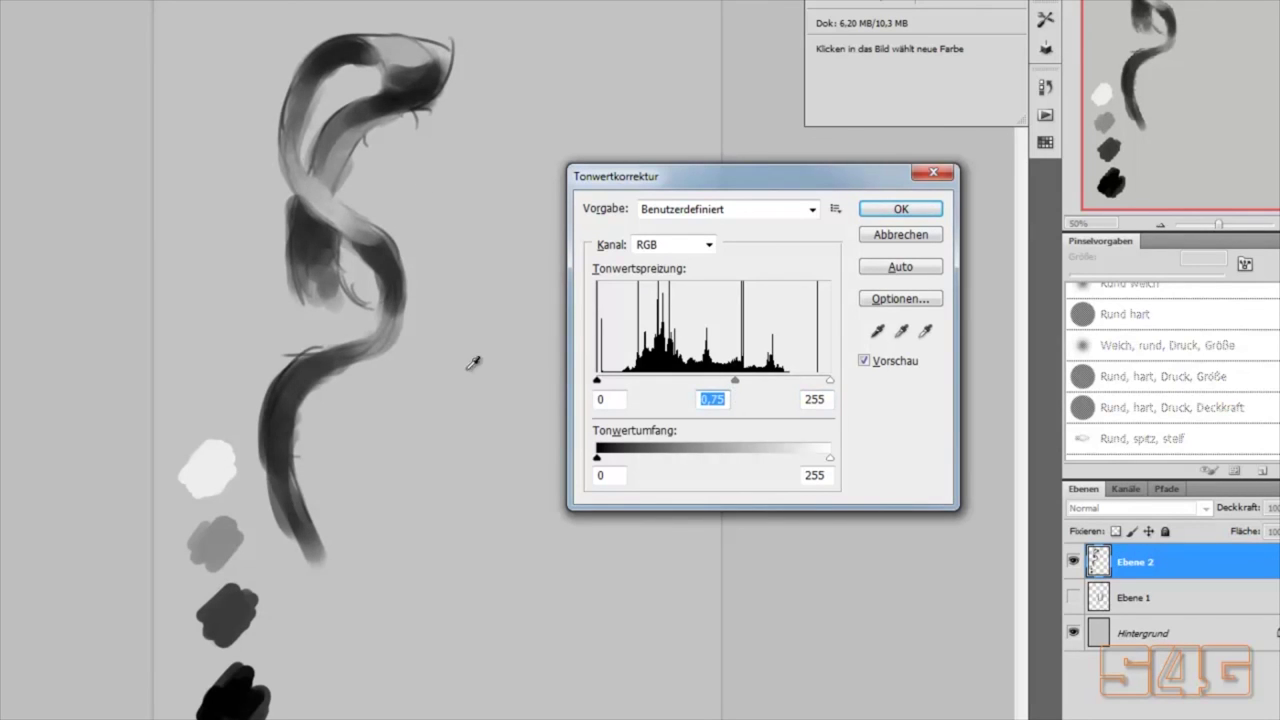
click(893, 212)
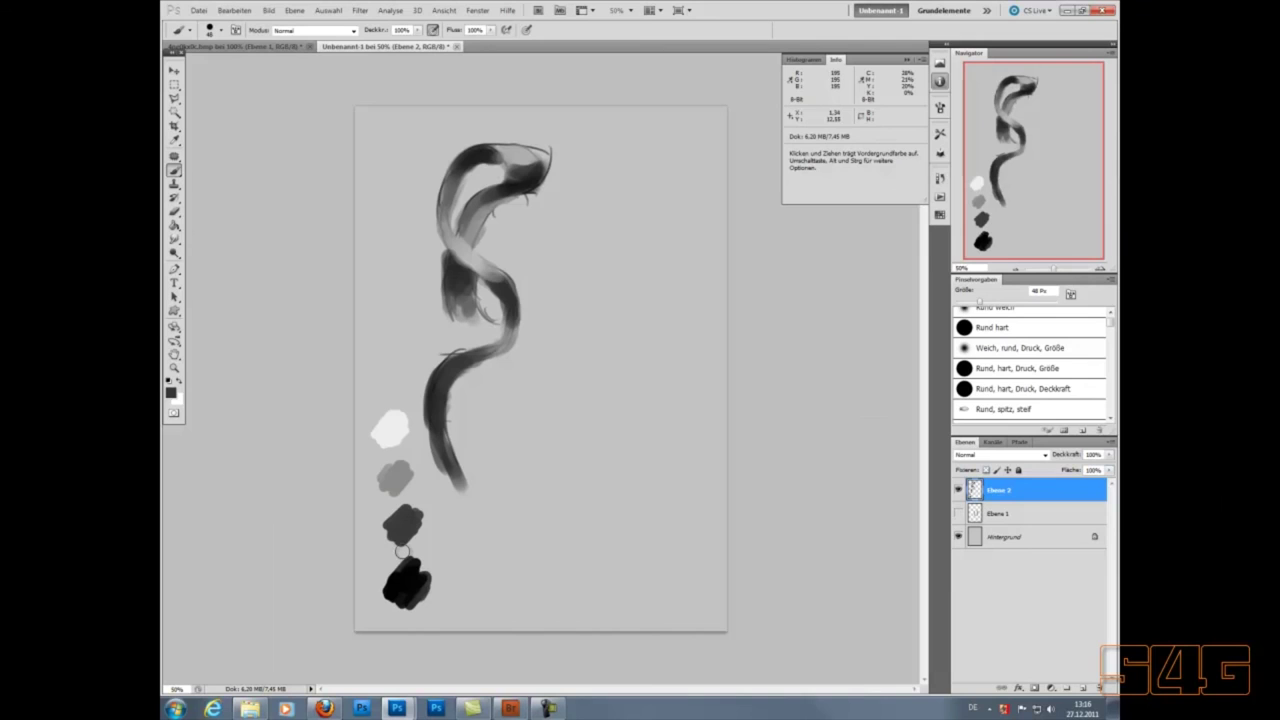
Paint bright highlights on the ribbon's crossing, its head and along its lower tail.
key(ctrl+l)
drag(492, 270, 462, 250)
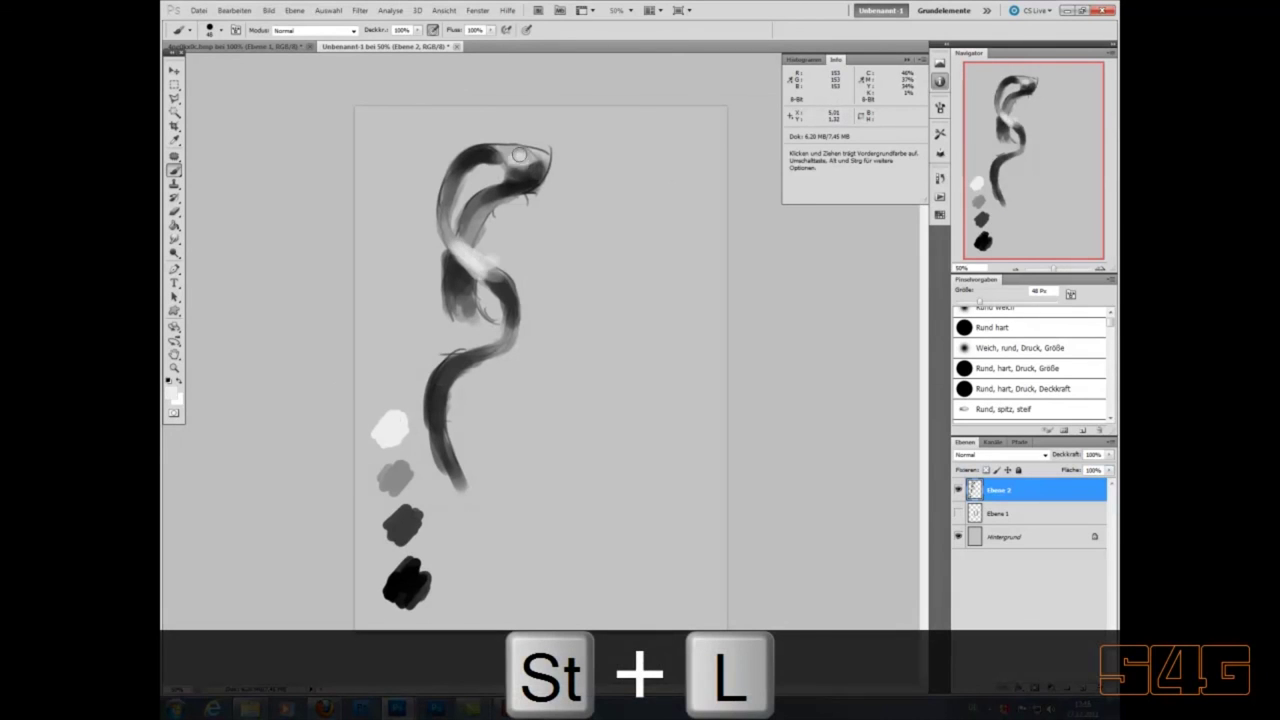
drag(519, 154, 524, 158)
drag(440, 440, 452, 470)
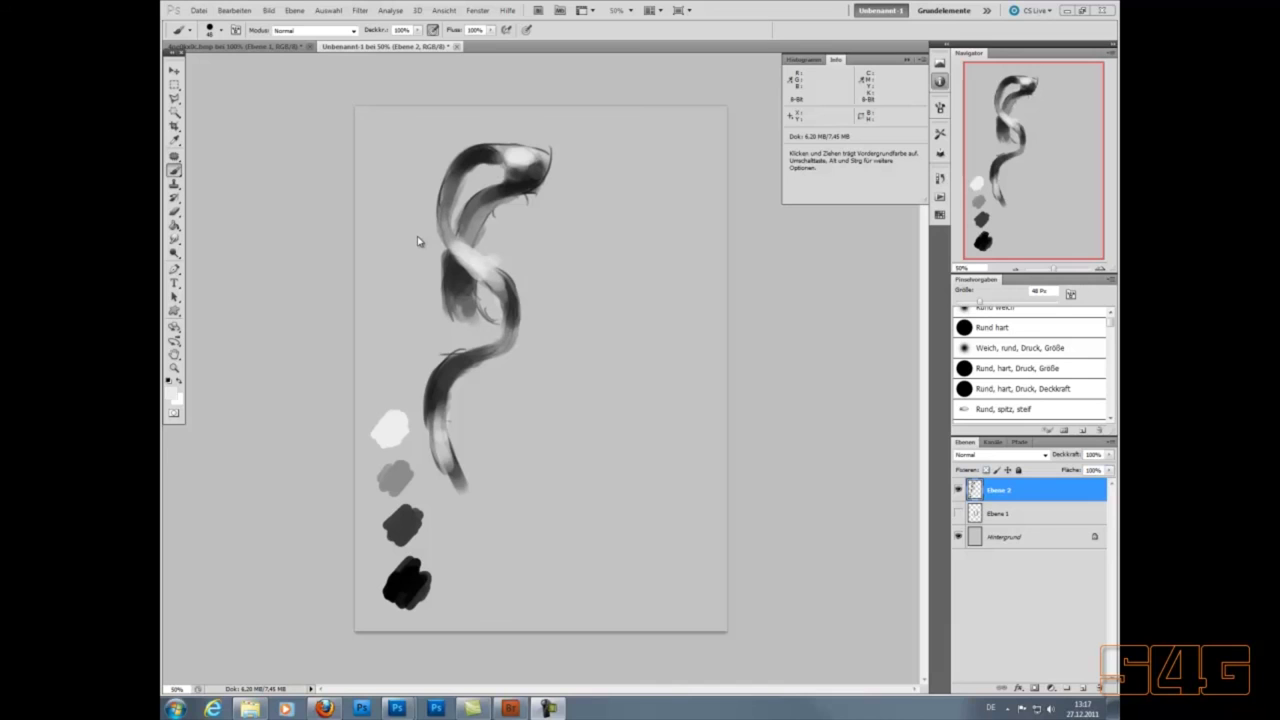
key(ctrl+l)
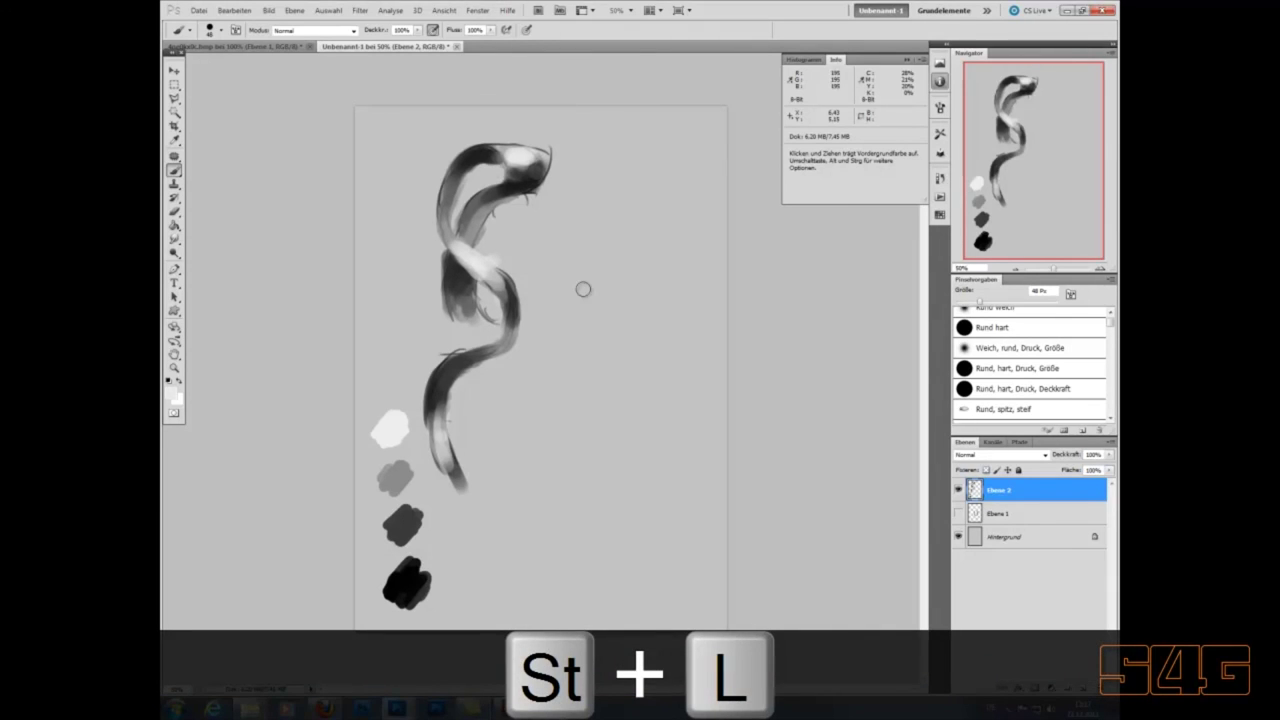
drag(772, 237, 795, 222)
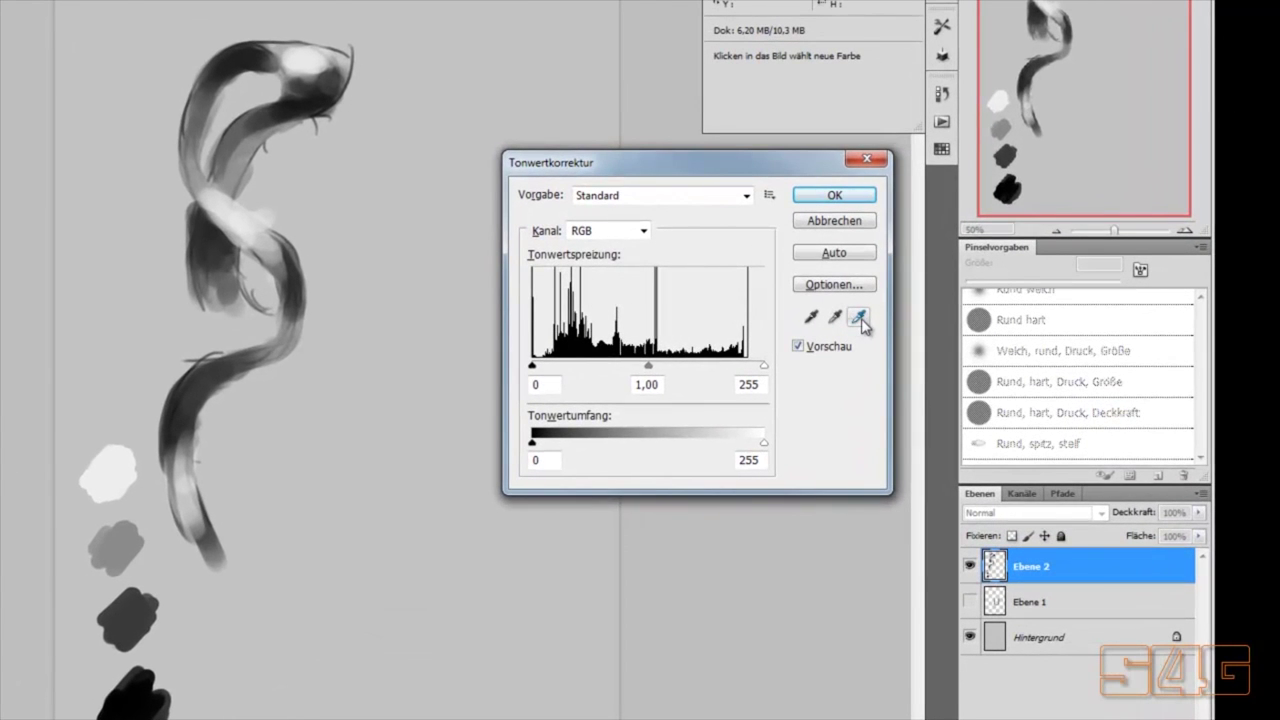
click(857, 318)
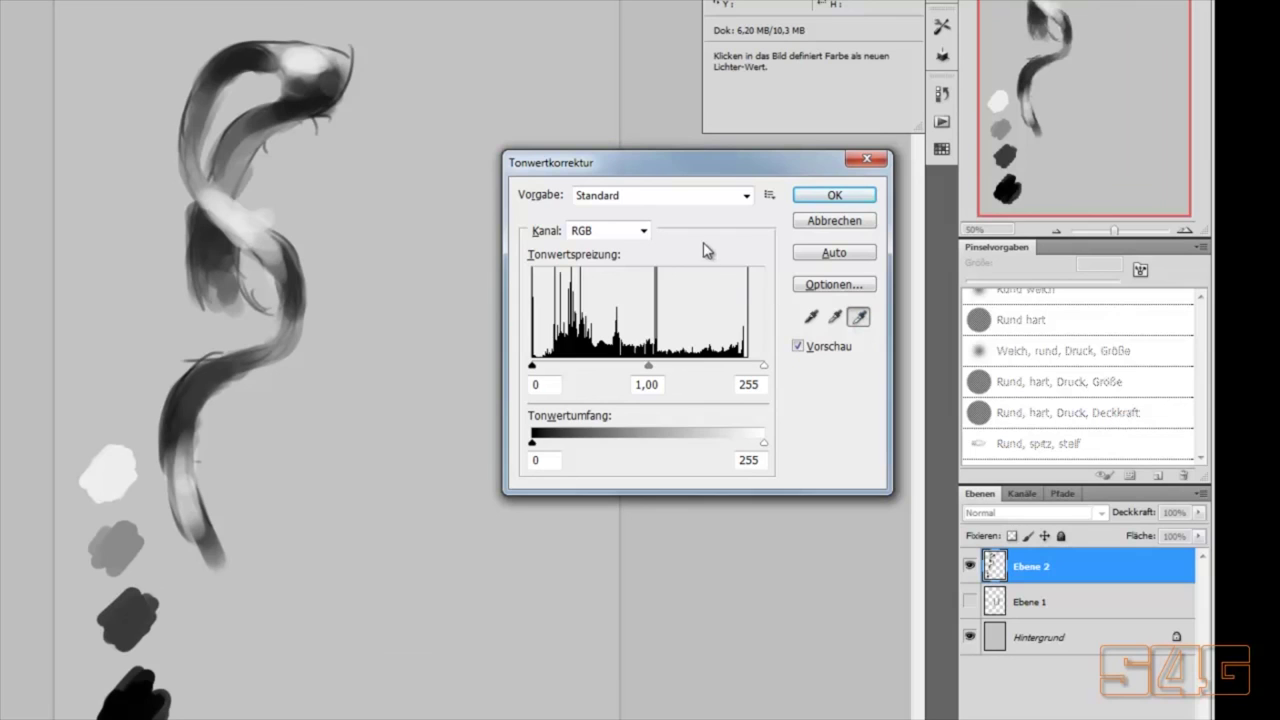
click(304, 61)
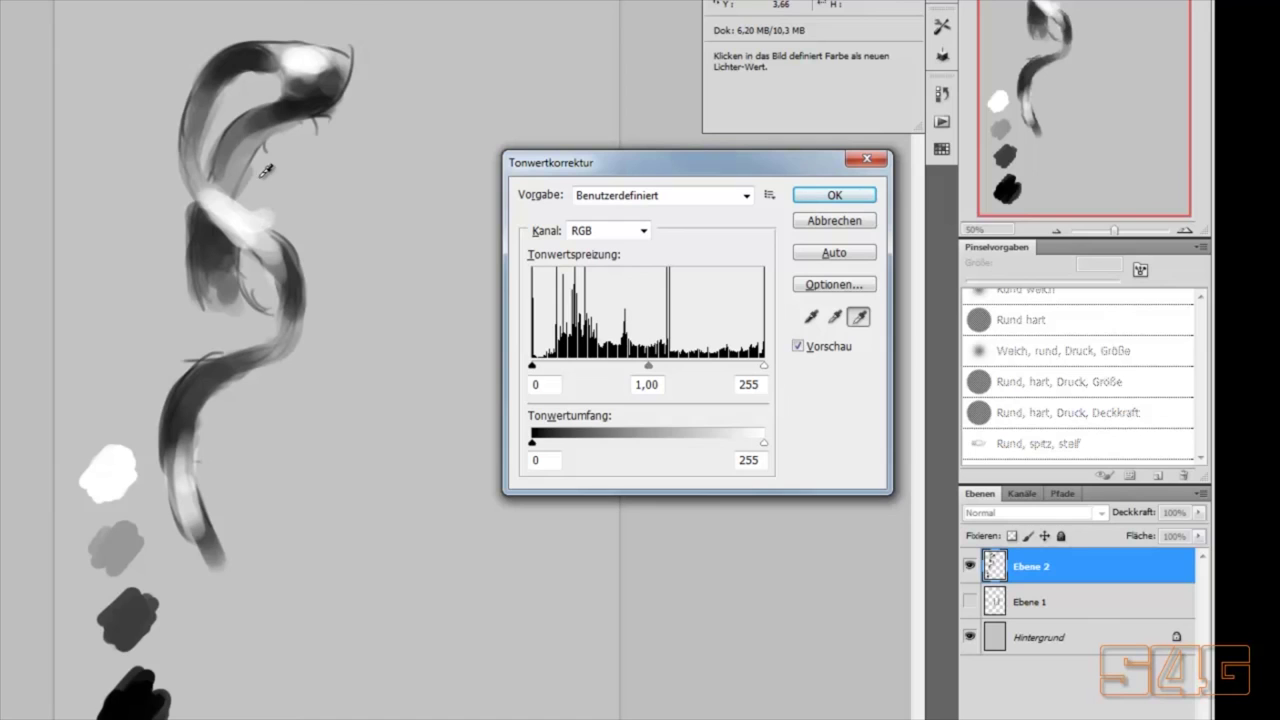
click(245, 150)
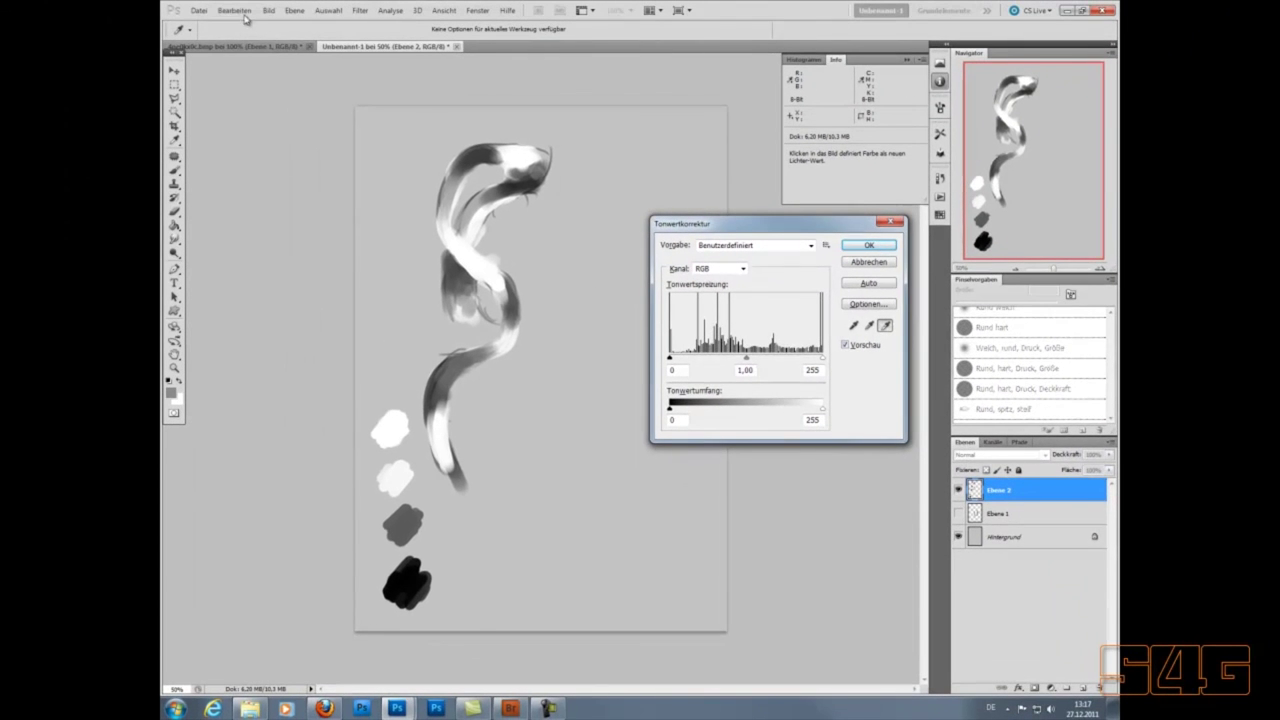
click(234, 10)
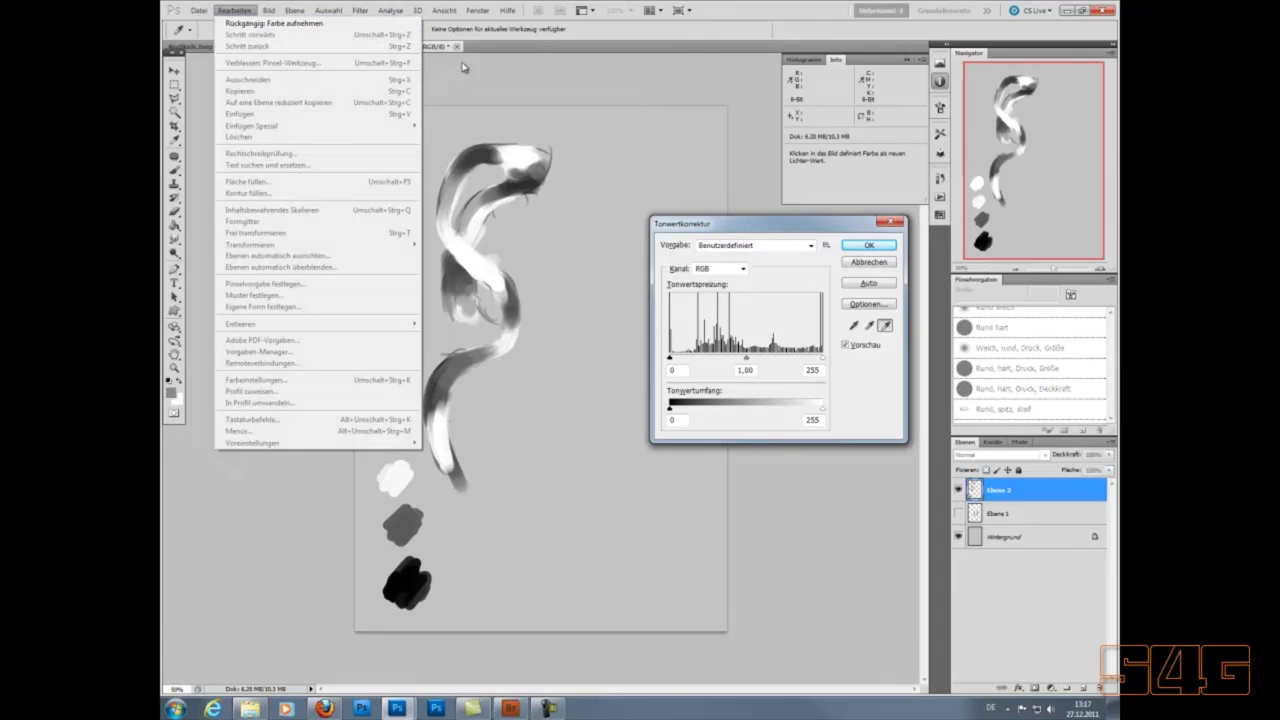
key(ctrl+z)
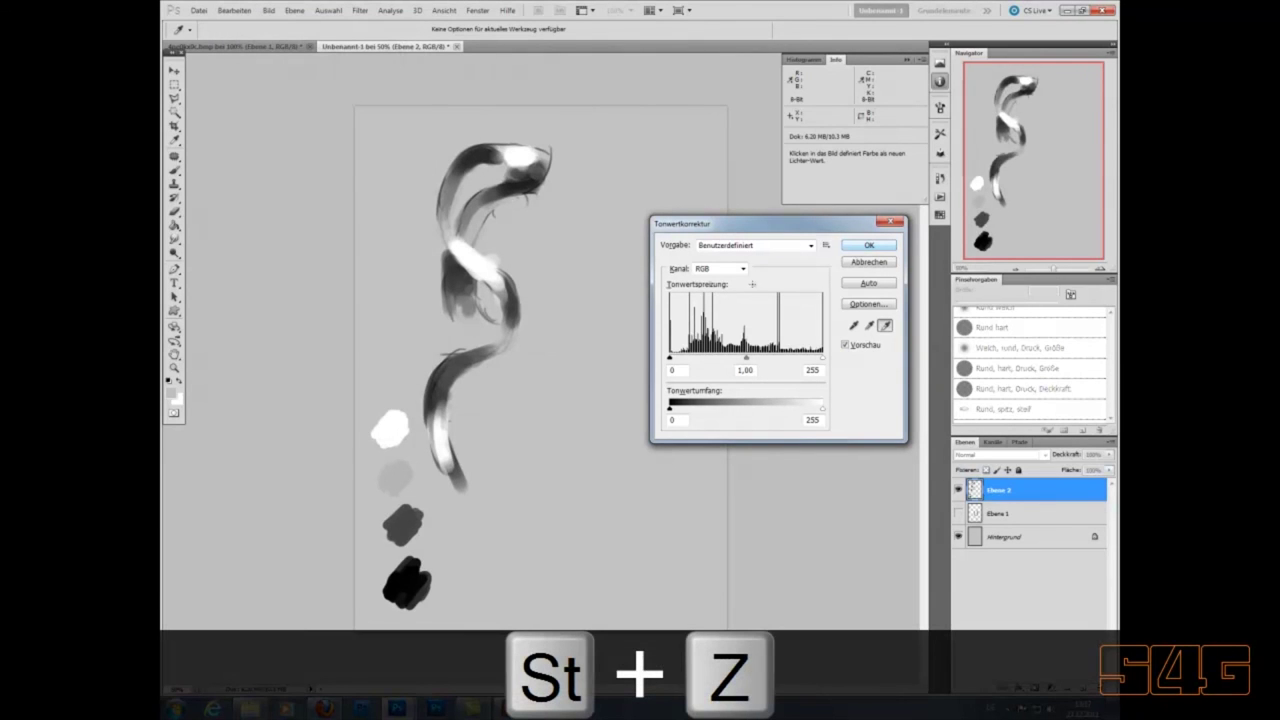
click(866, 263)
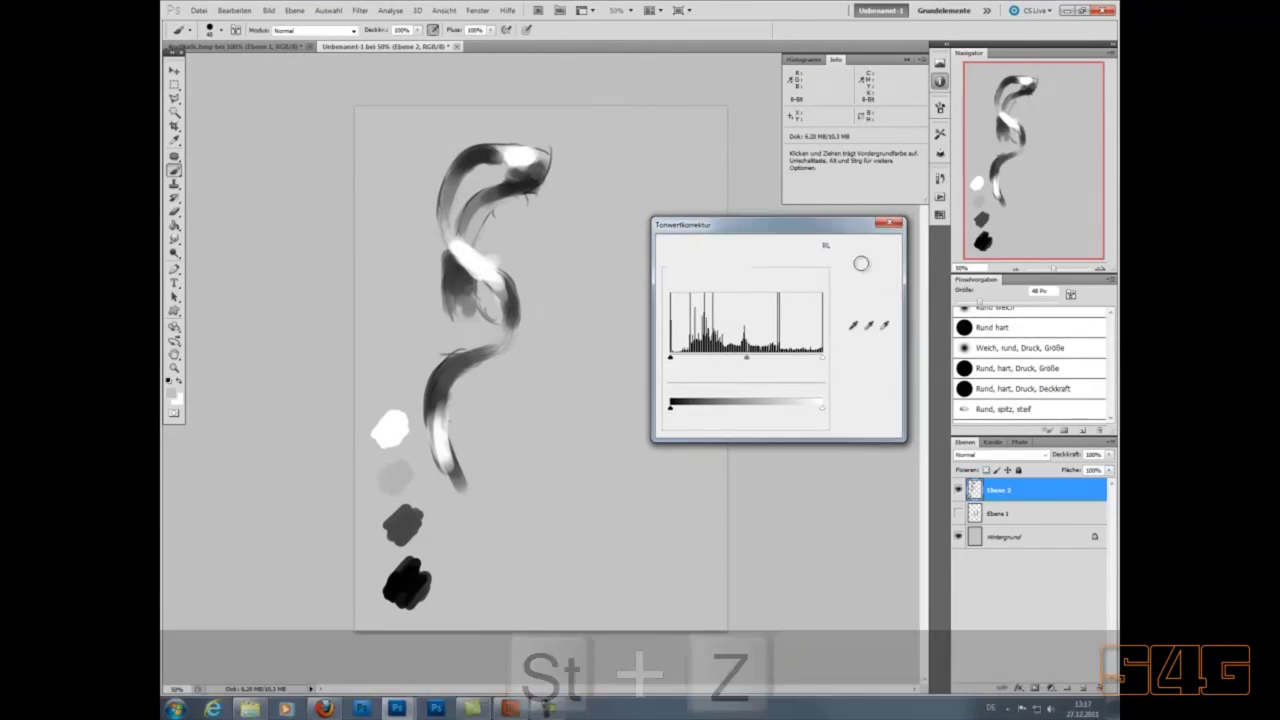
key(ctrl+l)
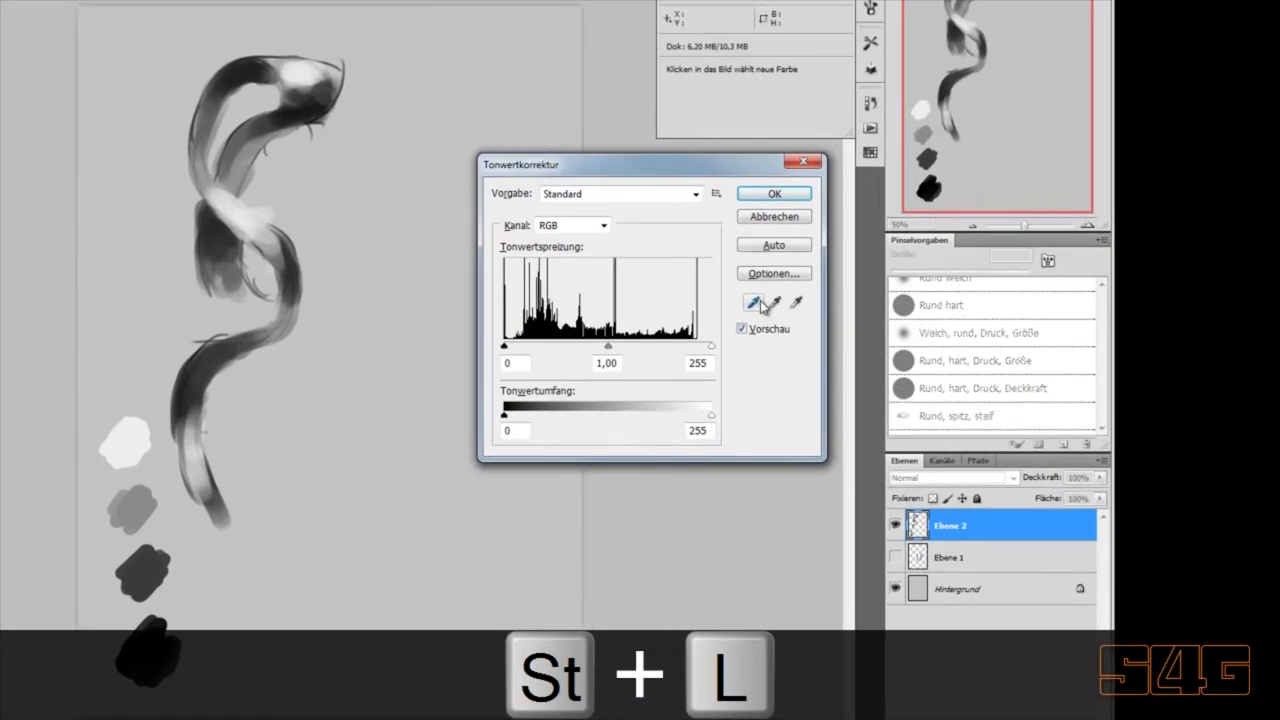
click(829, 319)
click(167, 372)
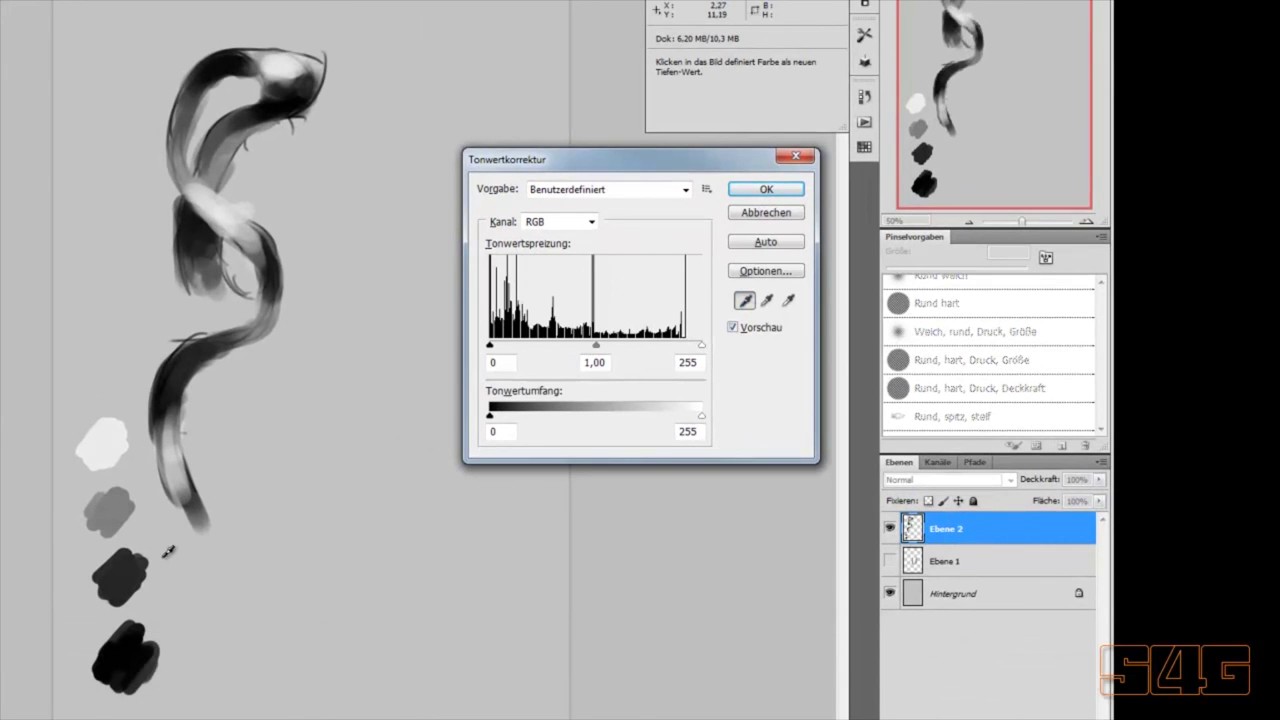
click(292, 63)
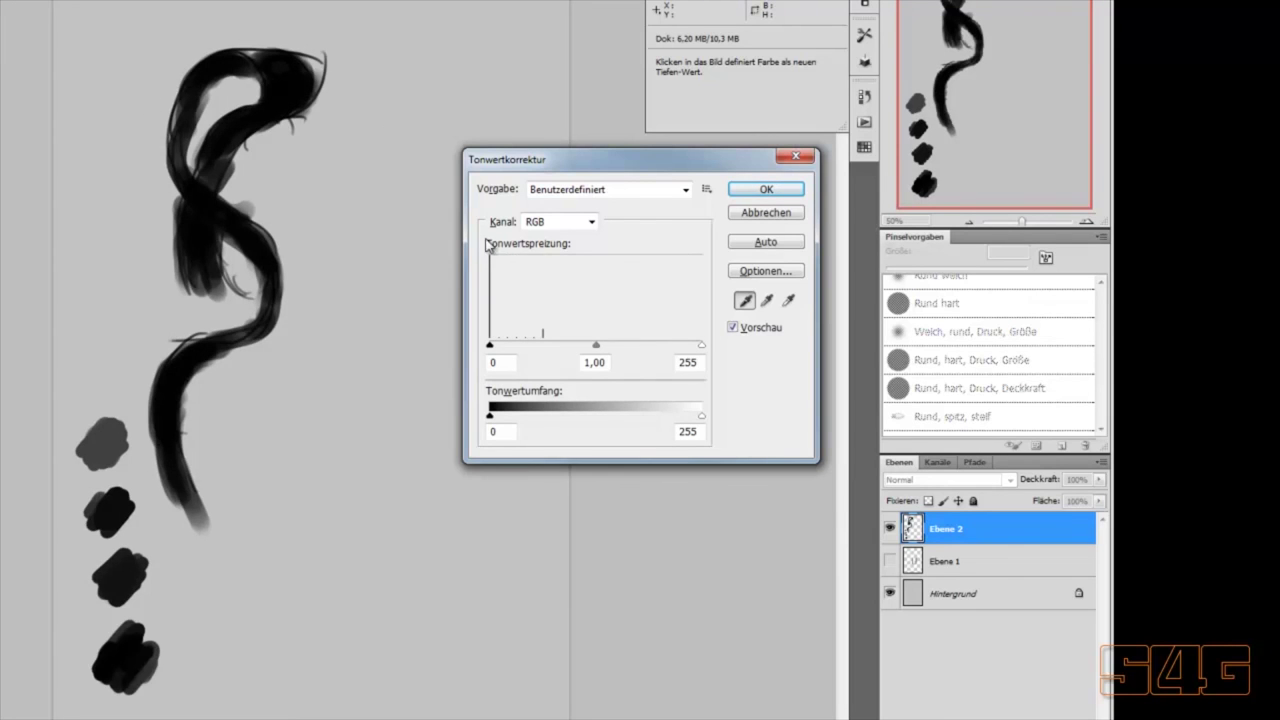
click(758, 217)
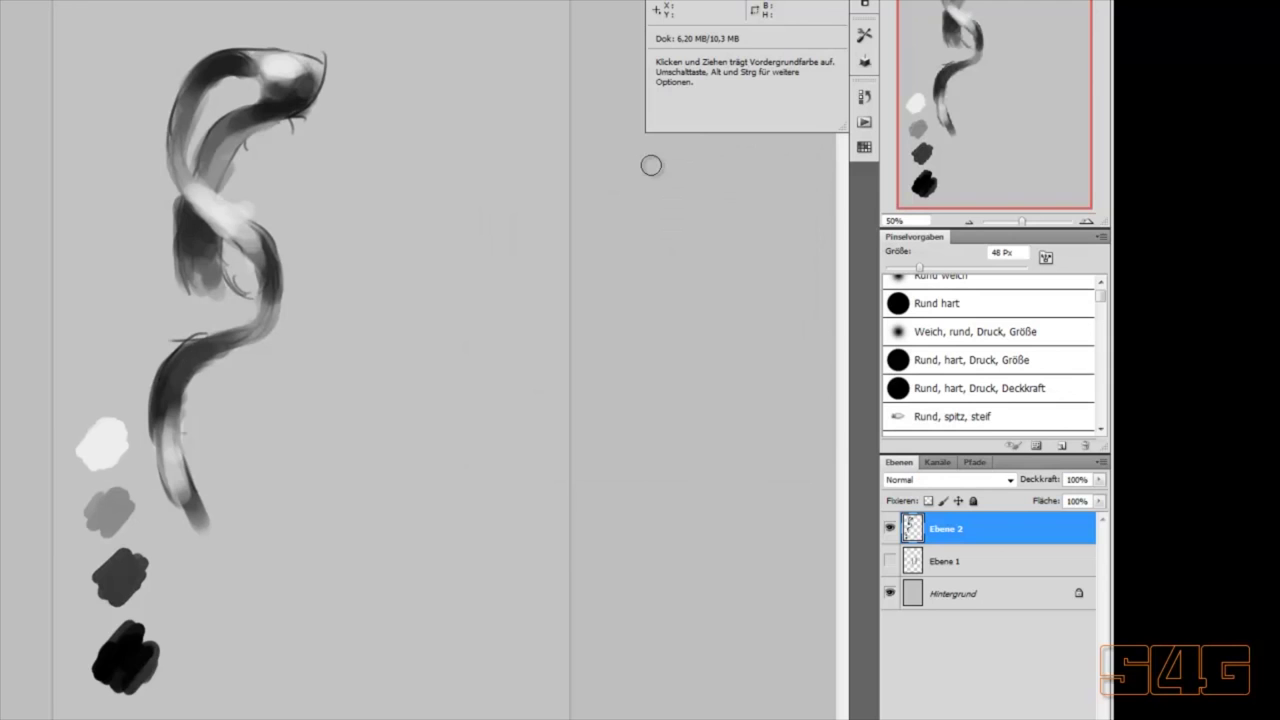